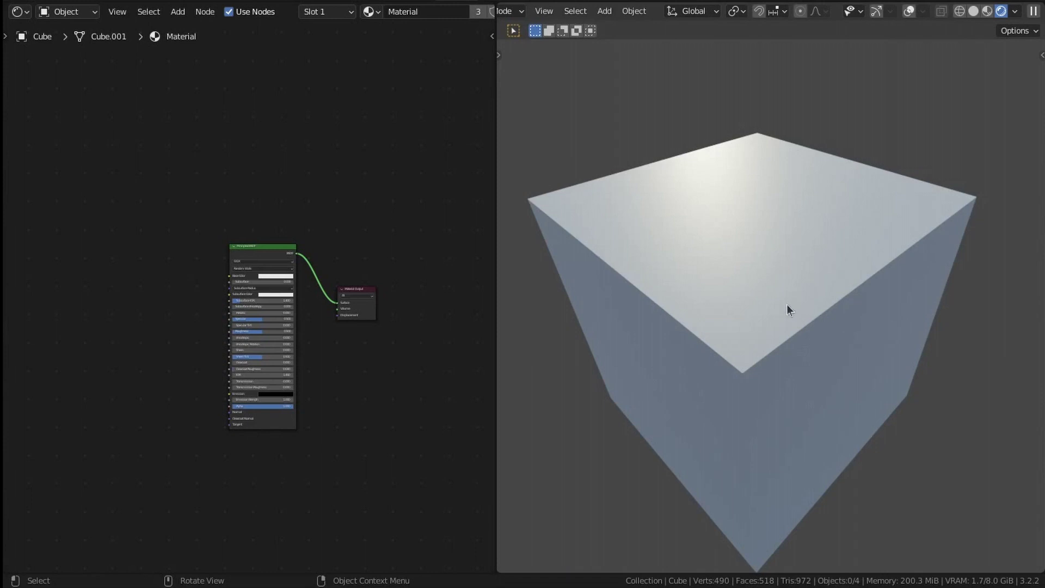
Examine the cube with its current material from several angles and distances in the rendered view.
middle_drag(786, 304, 968, 385)
middle_drag(814, 312, 871, 255)
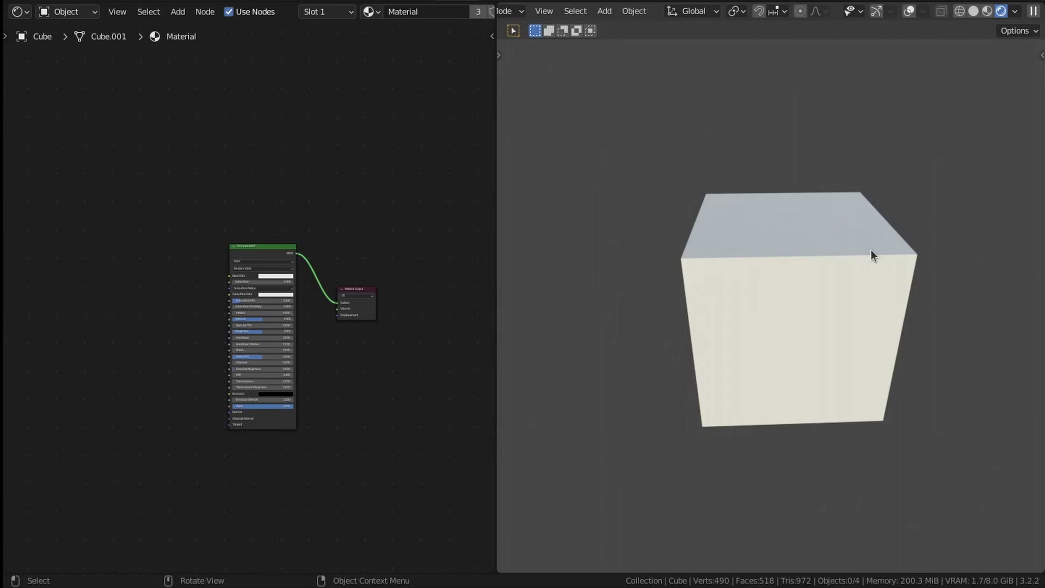
scroll(599, 299, up, 1)
scroll(248, 296, up, 2)
scroll(637, 262, up, 6)
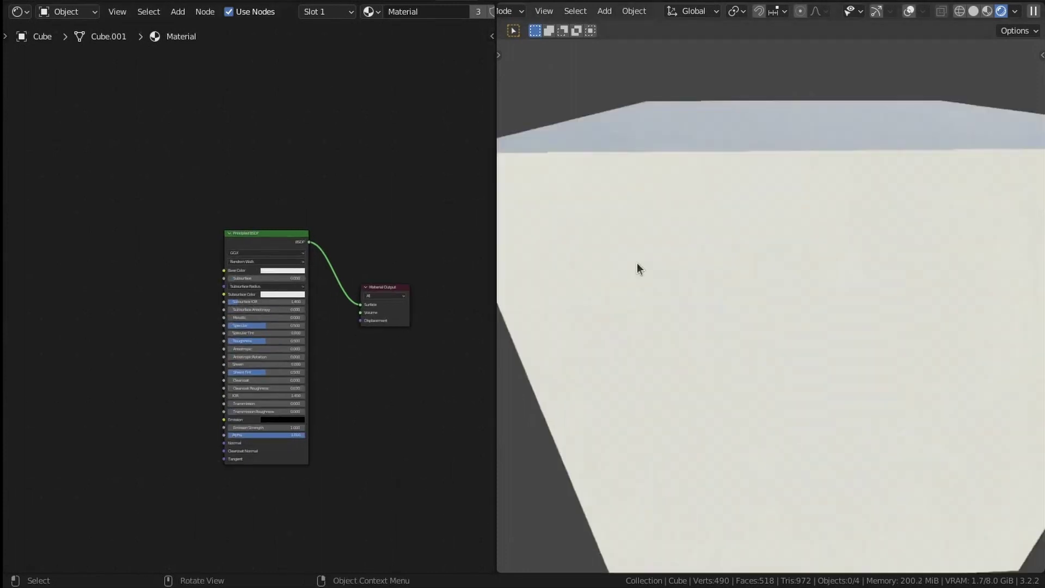
scroll(695, 271, down, 6)
scroll(680, 283, up, 2)
scroll(439, 359, up, 1)
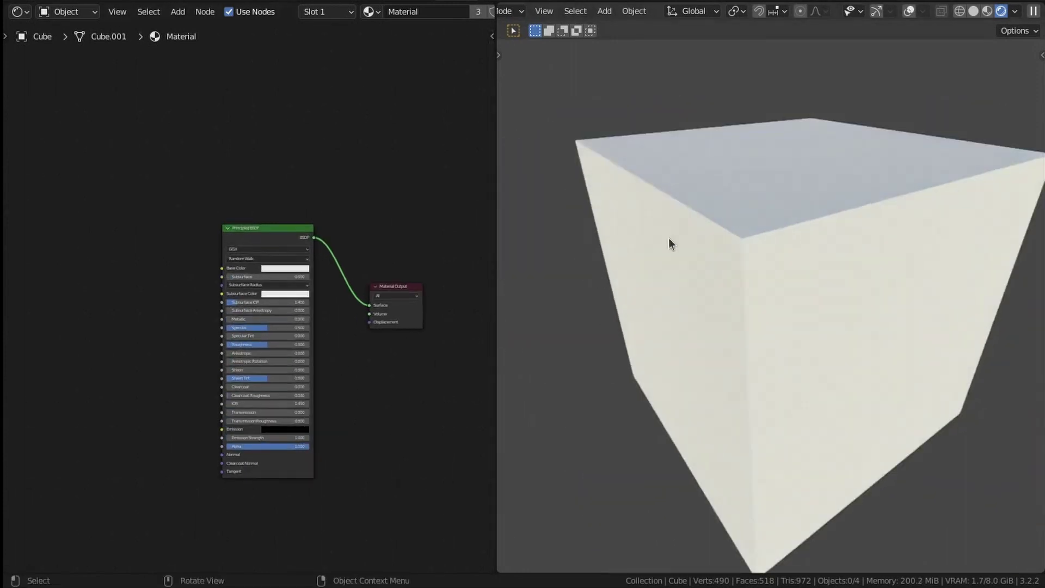
scroll(762, 218, down, 2)
scroll(782, 345, up, 3)
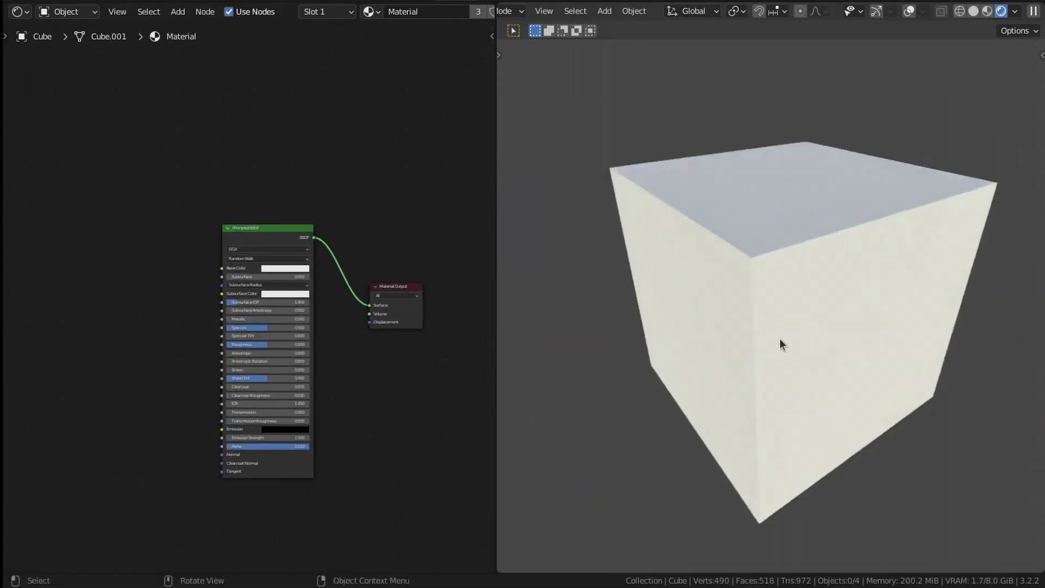
Delete the Principled BSDF node from the cube's material.
scroll(279, 206, up, 1)
click(249, 206)
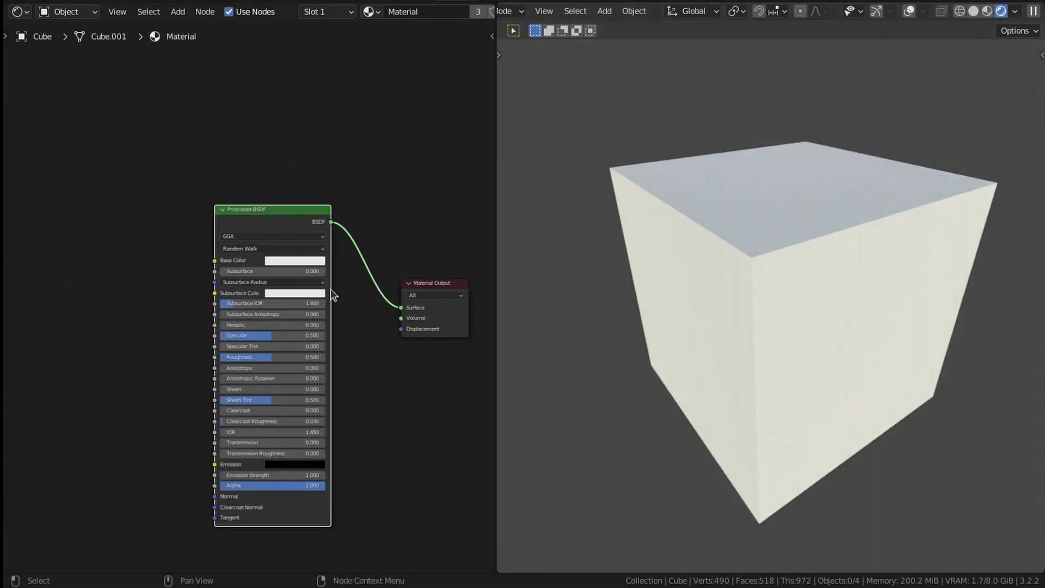
key(x)
Add a Mix Shader node beside the Material Output and connect its output to the Surface input.
scroll(304, 294, down, 2)
scroll(317, 299, up, 3)
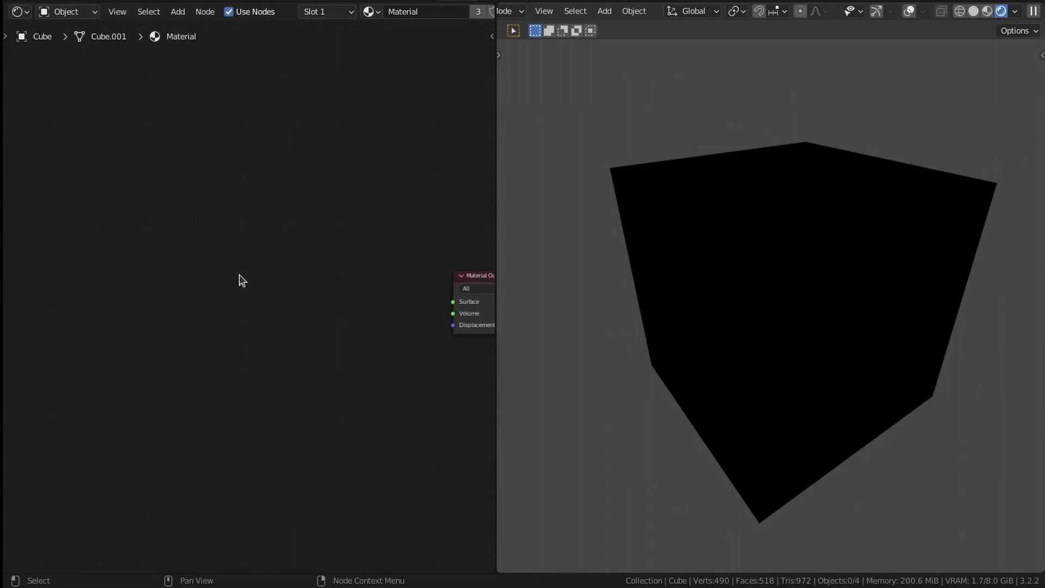
scroll(283, 281, up, 2)
middle_drag(294, 284, 140, 255)
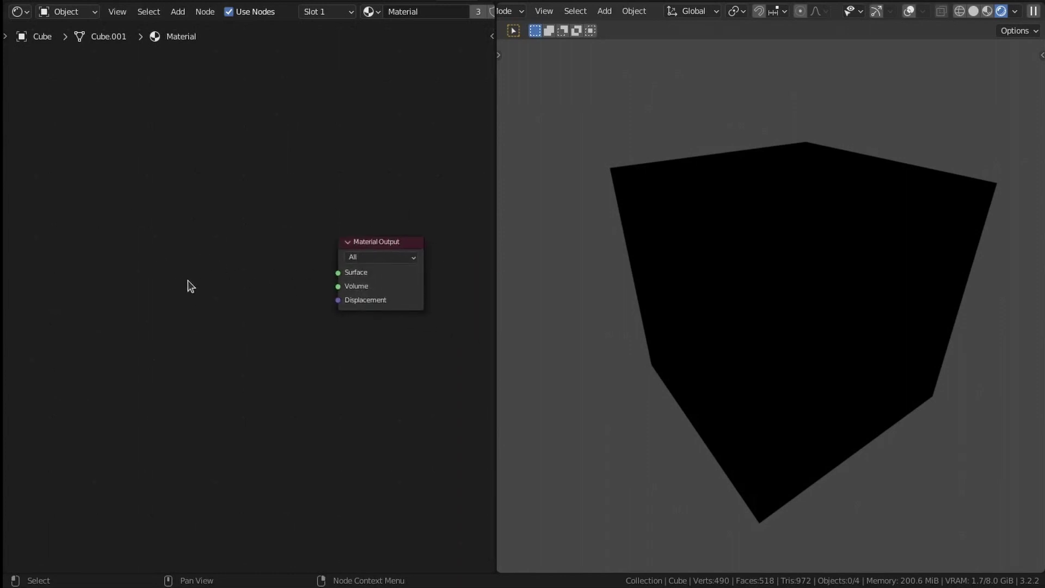
key(shift+a)
mouse_move(120, 242)
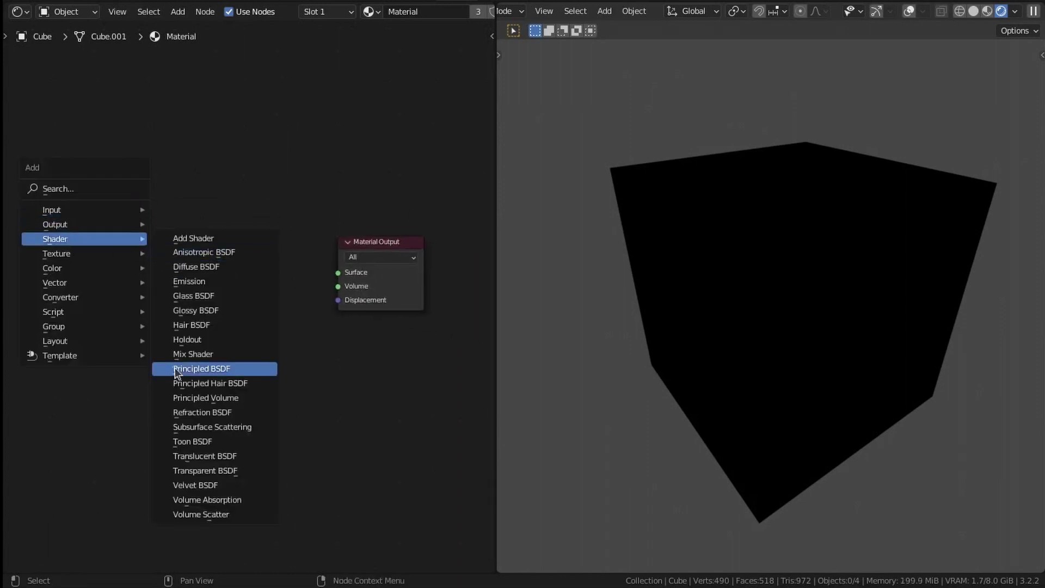
click(191, 354)
click(230, 215)
drag(316, 233, 346, 279)
drag(253, 223, 233, 273)
Add a Transparent BSDF node below the Mix Shader and connect it to the Mix Shader's second shader input.
middle_drag(117, 218, 408, 188)
key(shift+a)
mouse_move(238, 173)
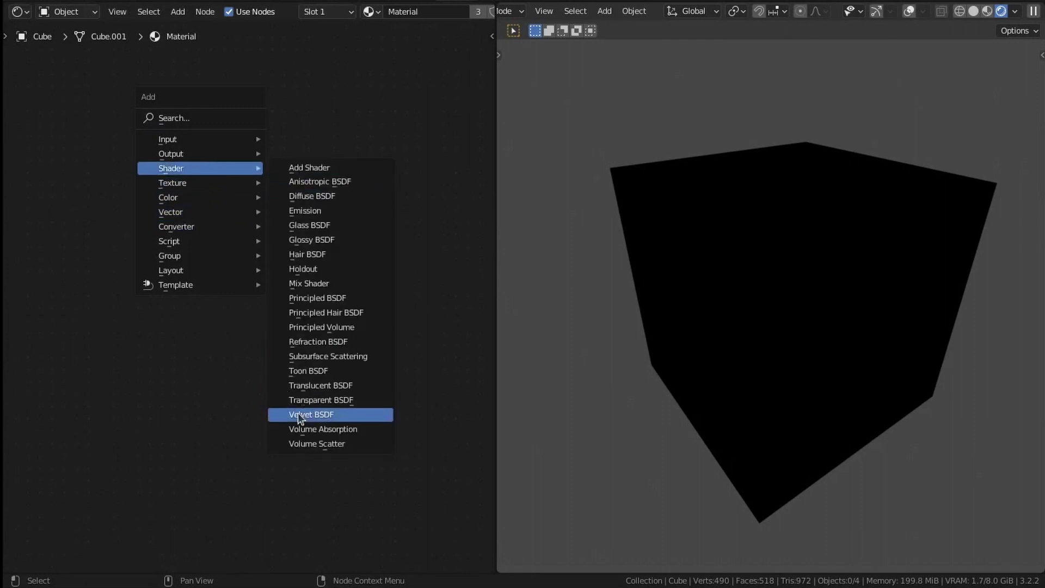
click(315, 400)
click(28, 325)
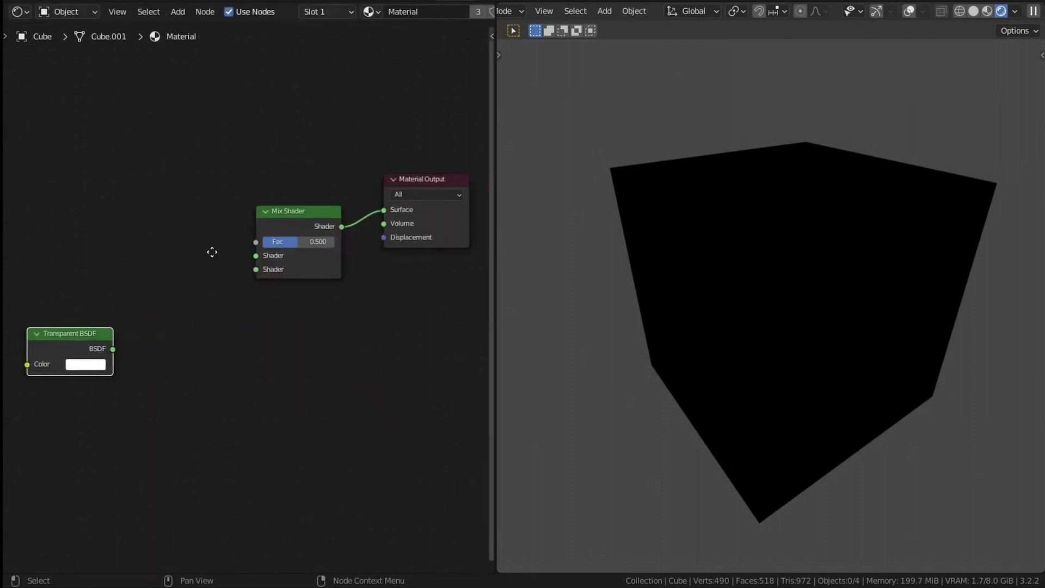
drag(109, 349, 252, 270)
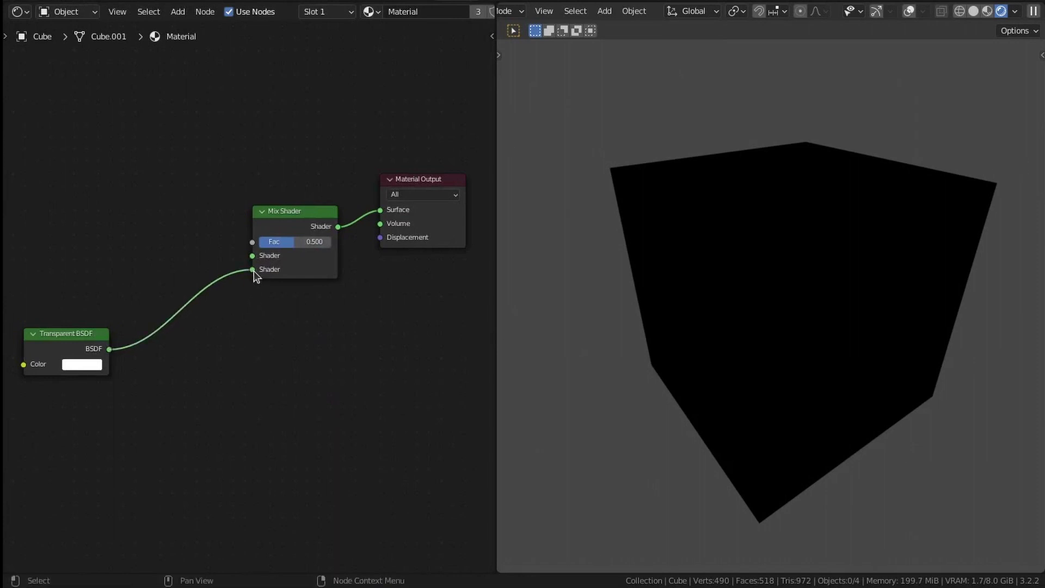
drag(56, 347, 135, 348)
Select the sphere inside the cube and apply smooth shading to it.
middle_drag(757, 352, 787, 353)
scroll(787, 353, up, 5)
scroll(787, 353, up, 2)
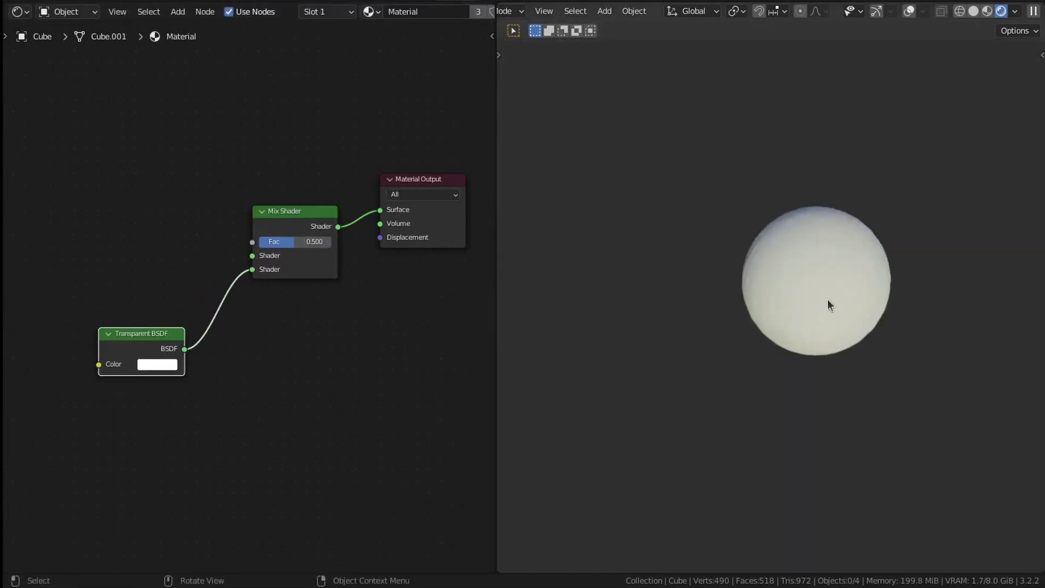
scroll(818, 300, down, 1)
scroll(818, 300, up, 3)
click(824, 276)
scroll(824, 276, down, 4)
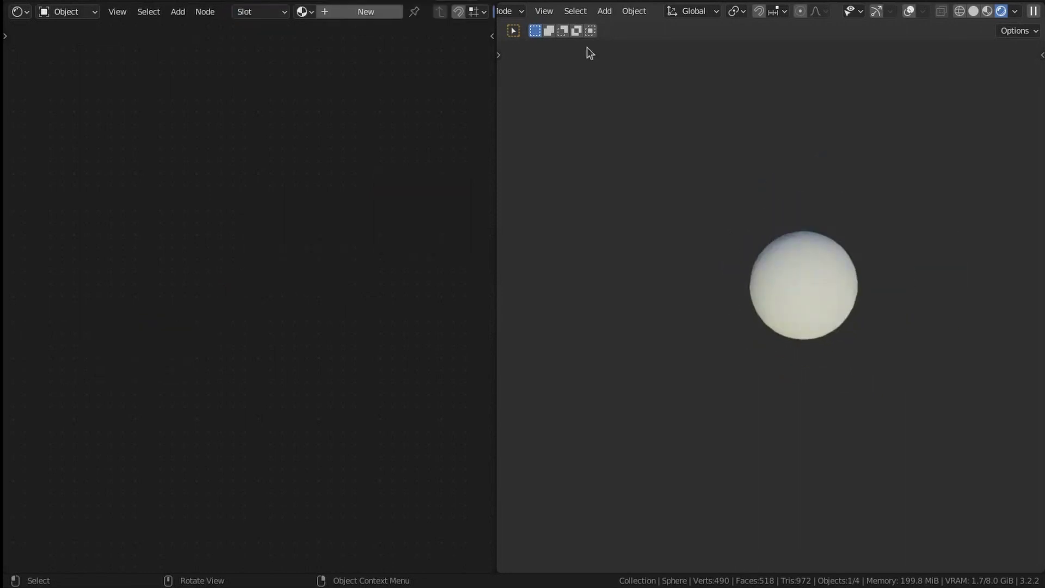
click(634, 11)
click(682, 315)
Scale the inner sphere up to nearly twice its size and reselect the cube.
scroll(869, 286, down, 4)
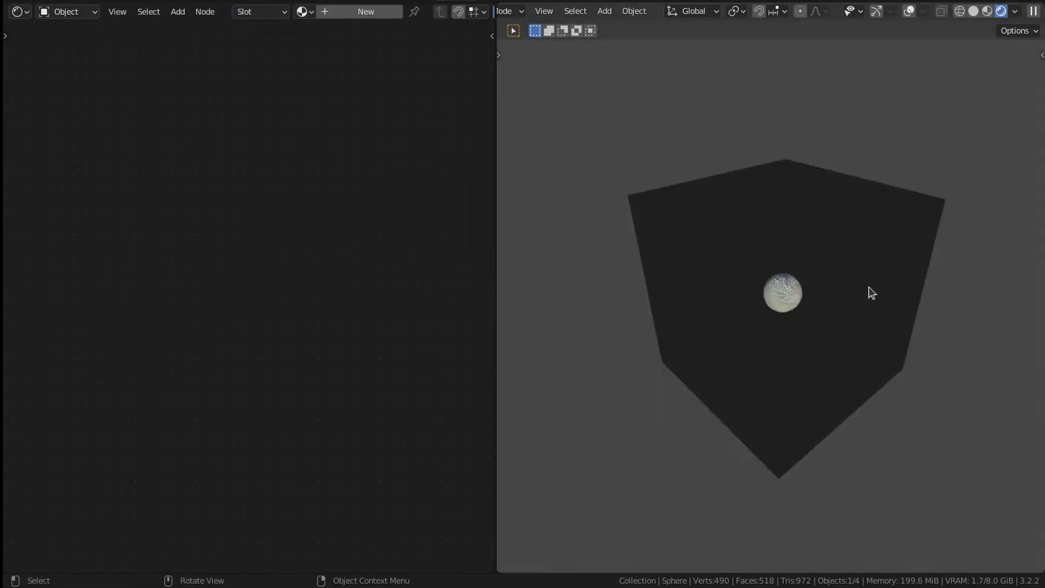
key(s)
click(876, 227)
click(876, 227)
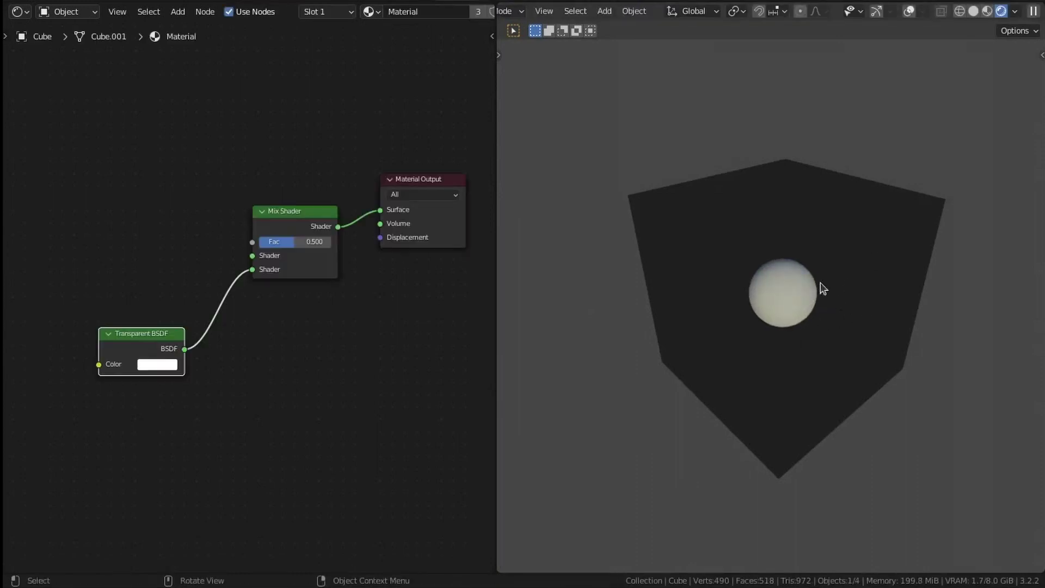
scroll(870, 280, down, 5)
middle_drag(872, 283, 860, 237)
scroll(860, 237, up, 4)
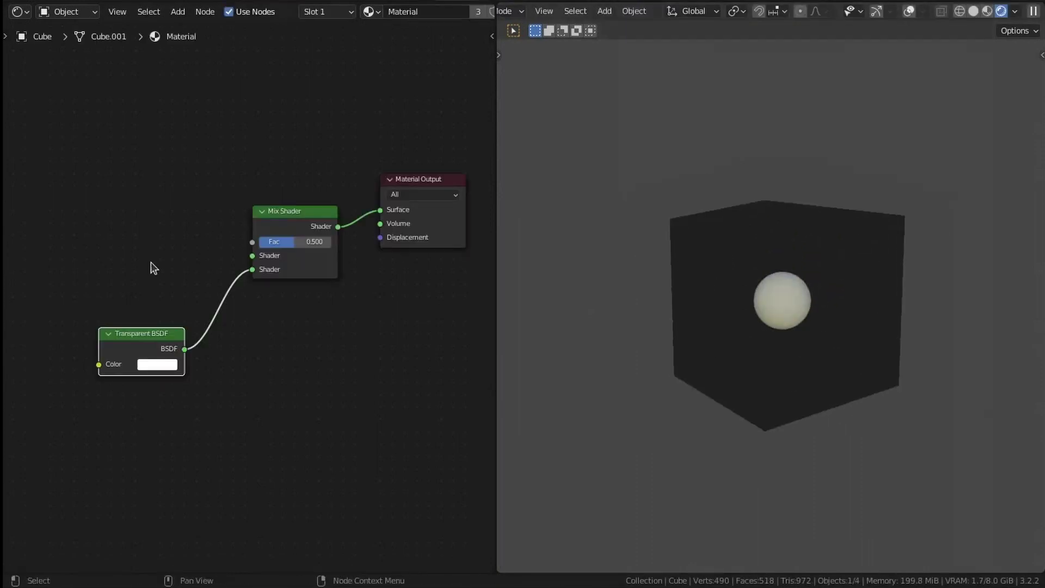
scroll(288, 260, up, 2)
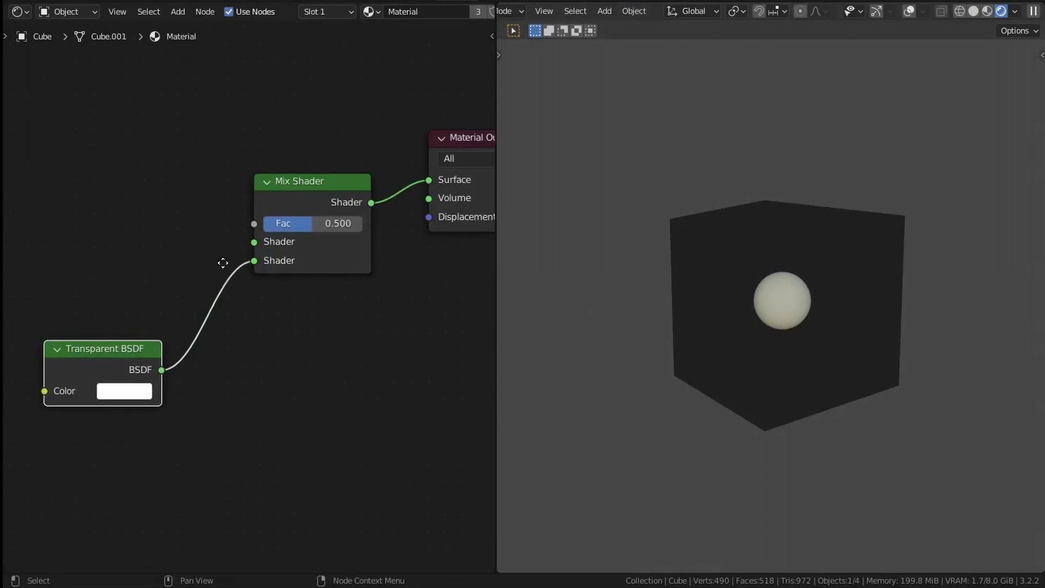
middle_drag(224, 261, 329, 318)
drag(351, 295, 310, 287)
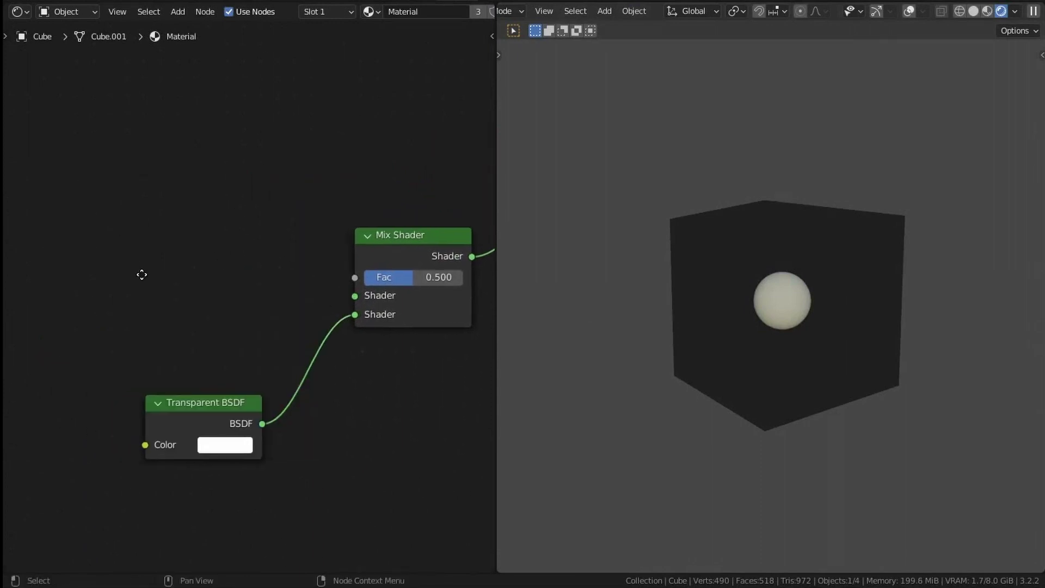
middle_drag(140, 275, 216, 270)
scroll(188, 285, down, 2)
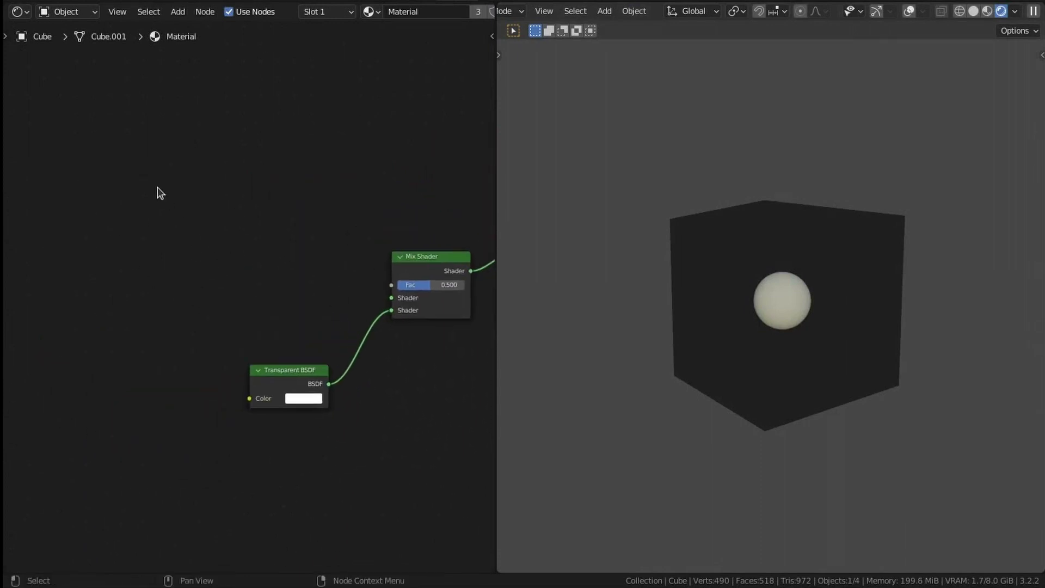
key(shift+a)
mouse_move(158, 188)
scroll(757, 261, up, 3)
middle_drag(757, 262, 907, 298)
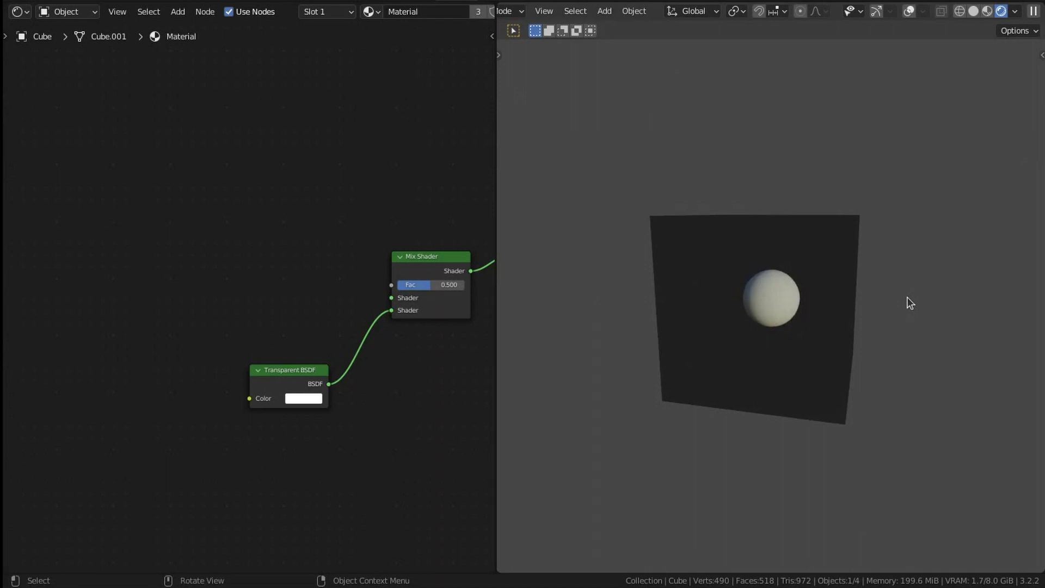
Add a Glass BSDF node in the free space above the Transparent BSDF.
scroll(239, 291, up, 1)
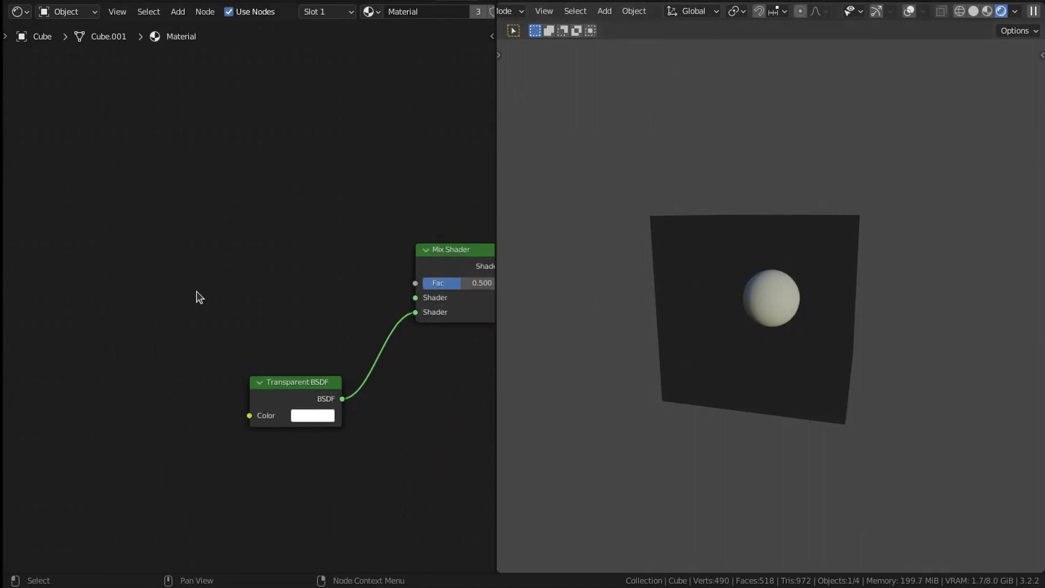
key(shift+a)
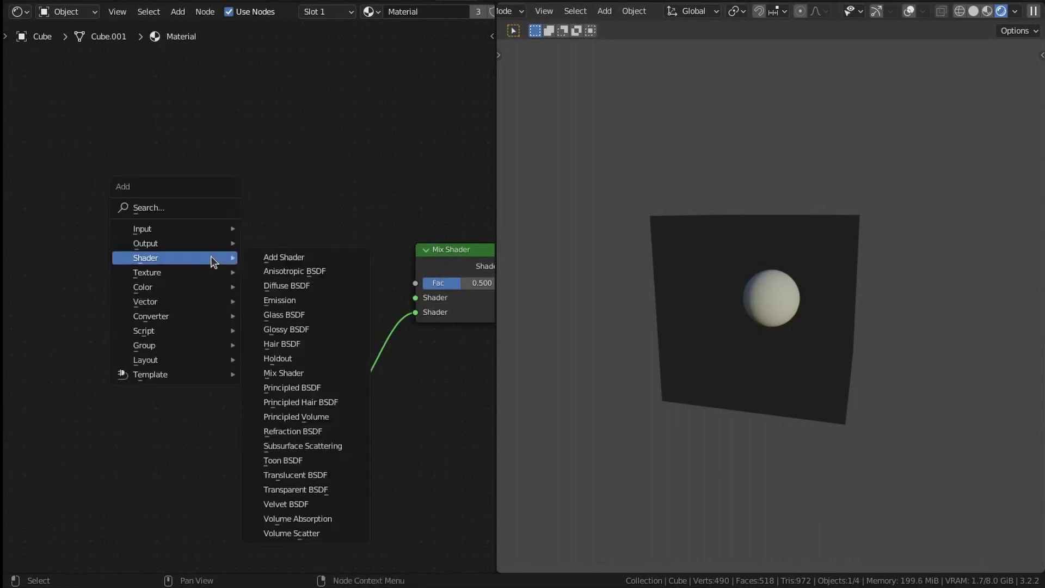
mouse_move(165, 258)
click(297, 315)
click(170, 175)
Add a Glossy BSDF node and arrange the Glass BSDF directly above it.
key(shift+a)
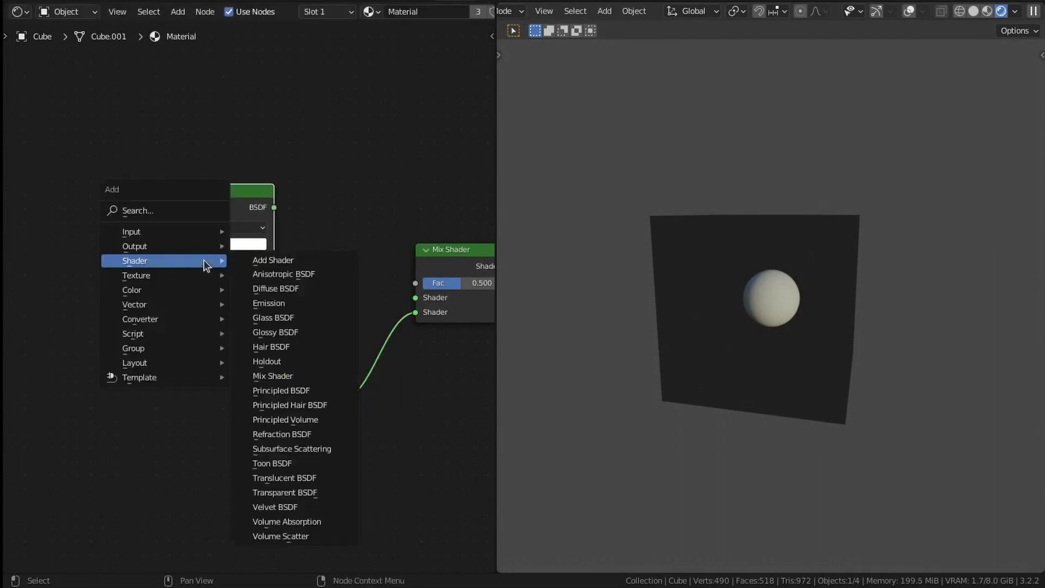
click(287, 332)
click(85, 312)
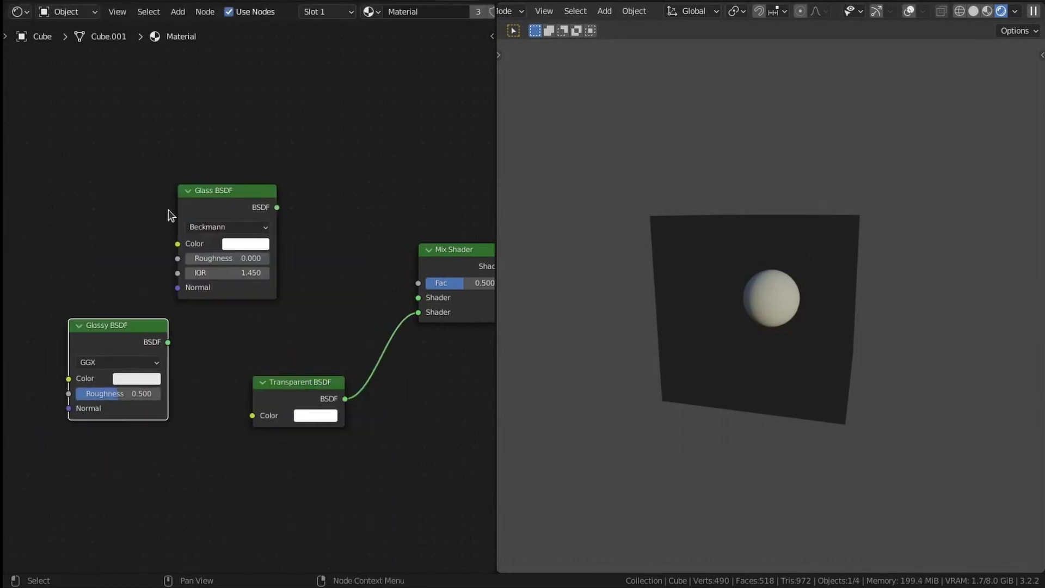
drag(202, 191, 94, 197)
middle_drag(175, 222, 238, 217)
scroll(222, 307, up, 4)
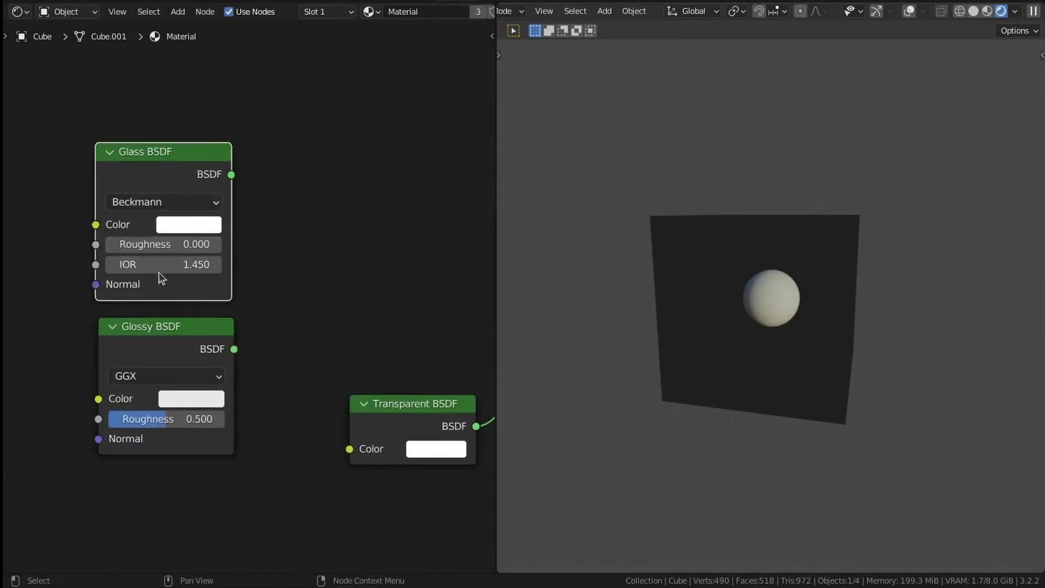
Set the Glossy BSDF's roughness to 0 and its color to full white, matching the Glass BSDF.
drag(177, 416, 153, 422)
click(220, 400)
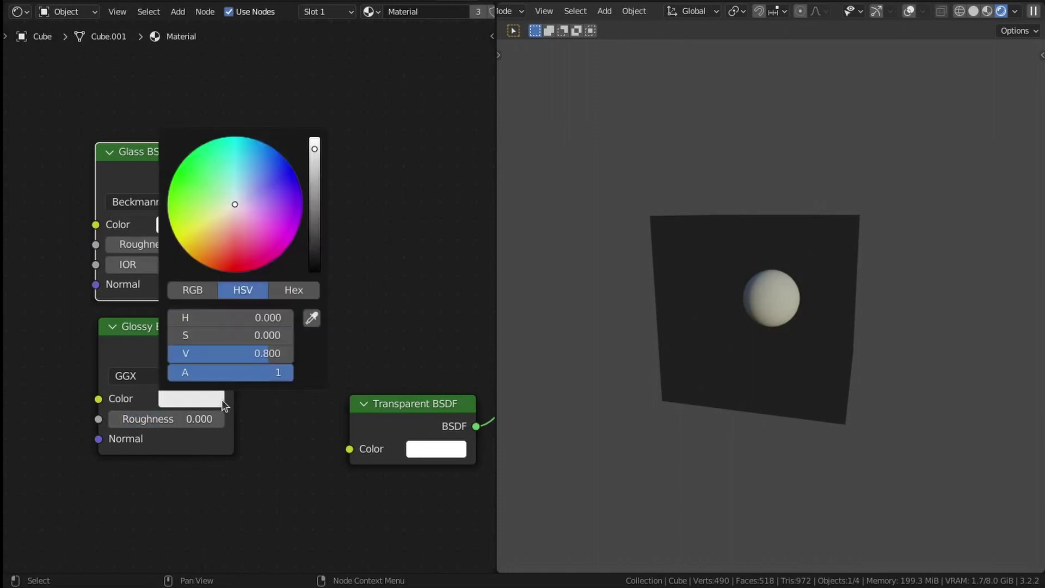
drag(315, 158, 315, 130)
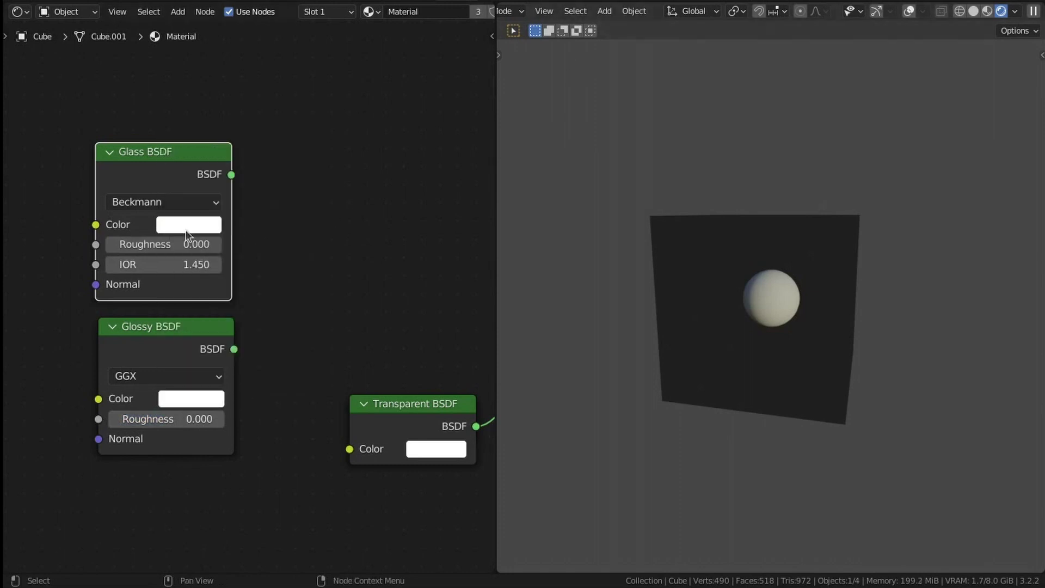
click(205, 227)
Duplicate the Mix Shader and place the copy between the Glass and Glossy nodes and the original Mix Shader.
scroll(355, 305, down, 4)
middle_drag(320, 336, 217, 368)
click(434, 299)
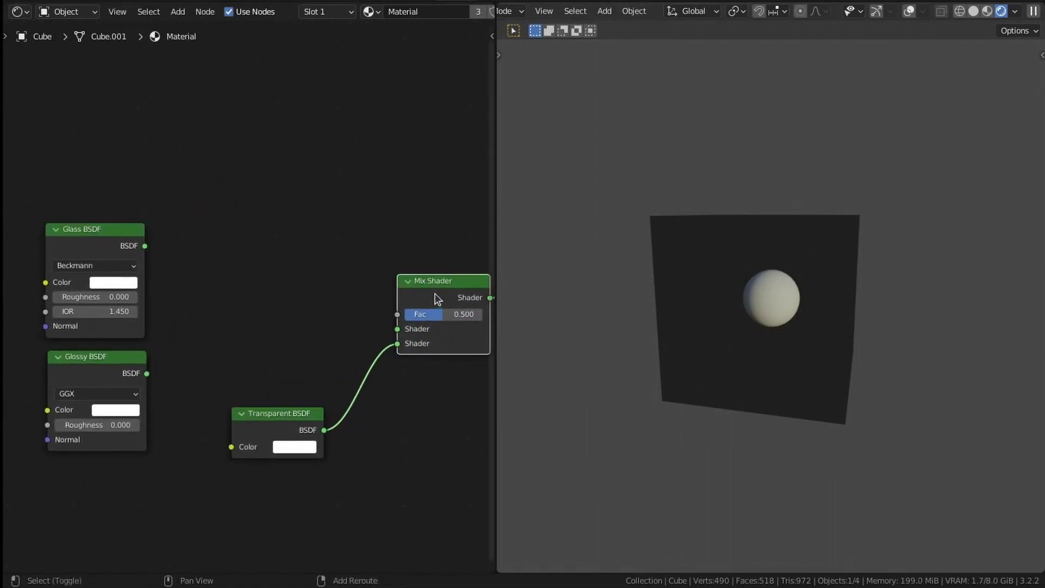
key(shift+d)
click(245, 283)
Connect Glass BSDF and Glossy BSDF to the duplicated Mix Shader, and its output to the original Mix Shader's first shader input.
middle_drag(135, 244, 156, 245)
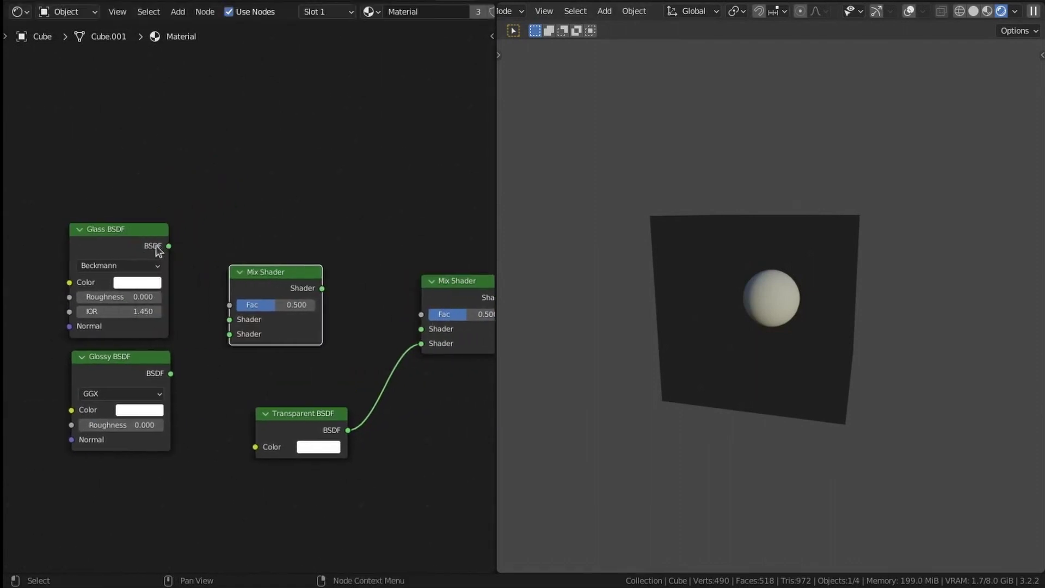
drag(169, 246, 225, 322)
drag(171, 373, 230, 334)
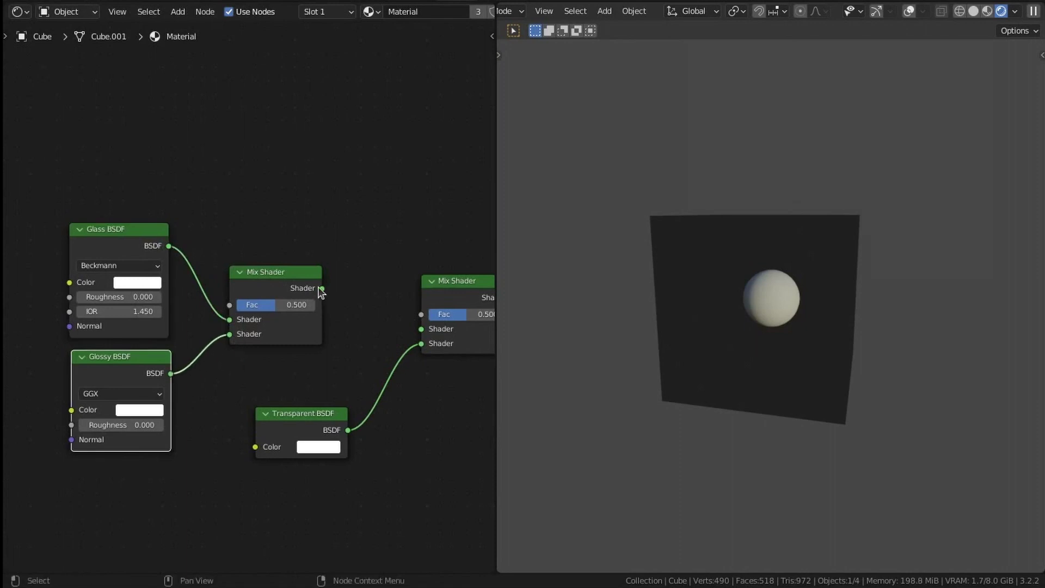
drag(321, 288, 422, 329)
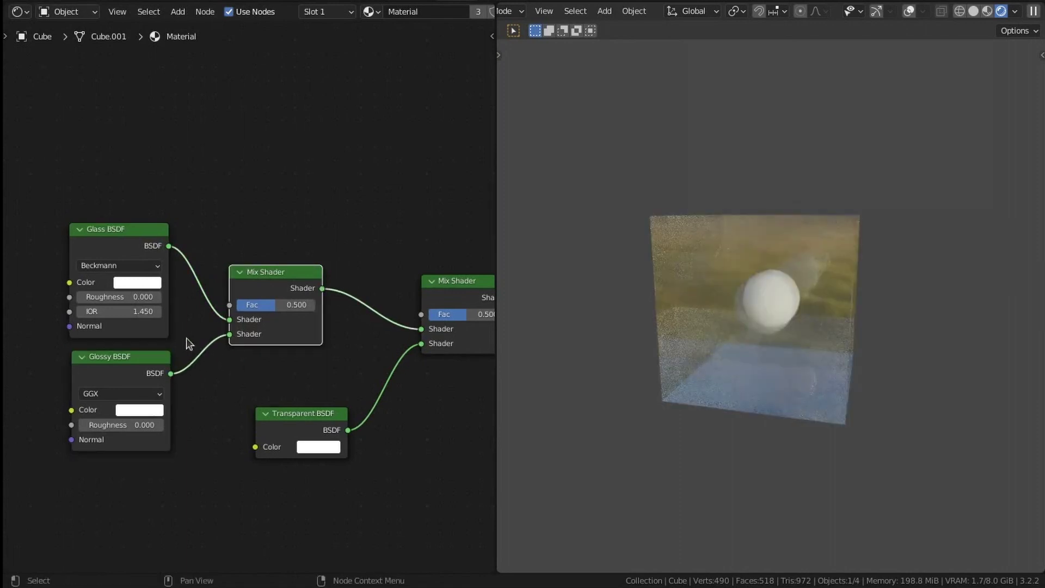
Connect the Glossy BSDF directly to the first shader input of the final Mix Shader, bypassing the duplicated Mix Shader.
scroll(292, 332, up, 3)
scroll(292, 332, down, 2)
scroll(744, 323, down, 5)
scroll(744, 323, up, 8)
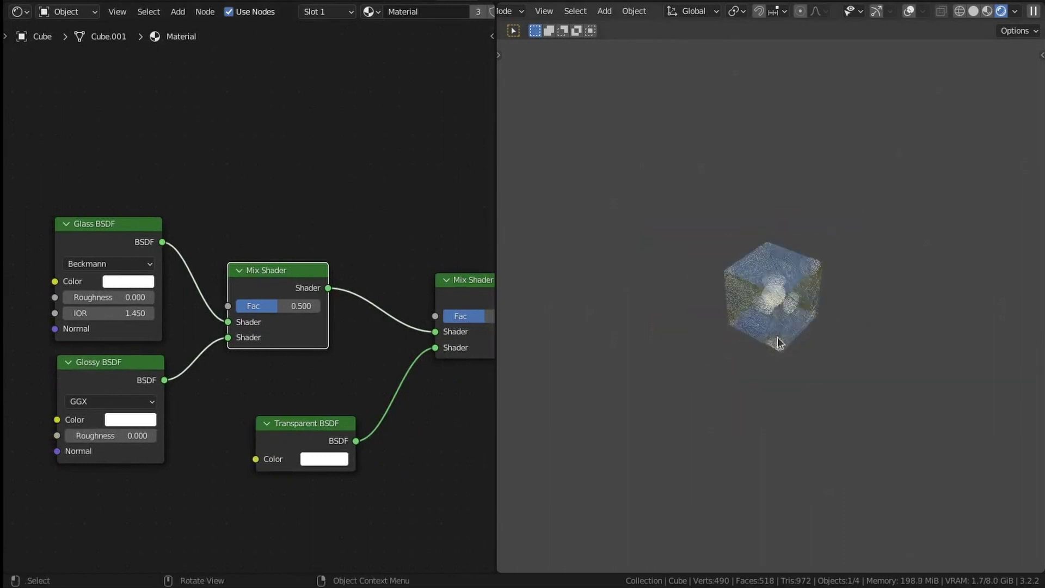
drag(162, 379, 436, 332)
Set the final Mix Shader's Fac to 0 while viewing the cube's reflections up close.
middle_drag(395, 296, 219, 309)
scroll(301, 330, up, 2)
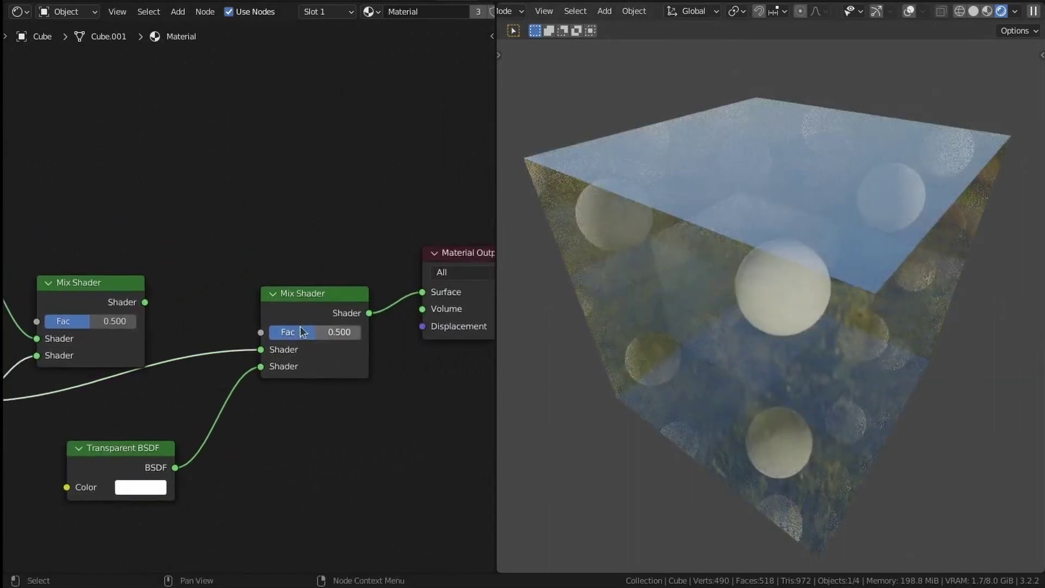
scroll(818, 332, down, 4)
middle_drag(818, 334, 833, 303)
scroll(832, 303, up, 2)
scroll(831, 305, up, 2)
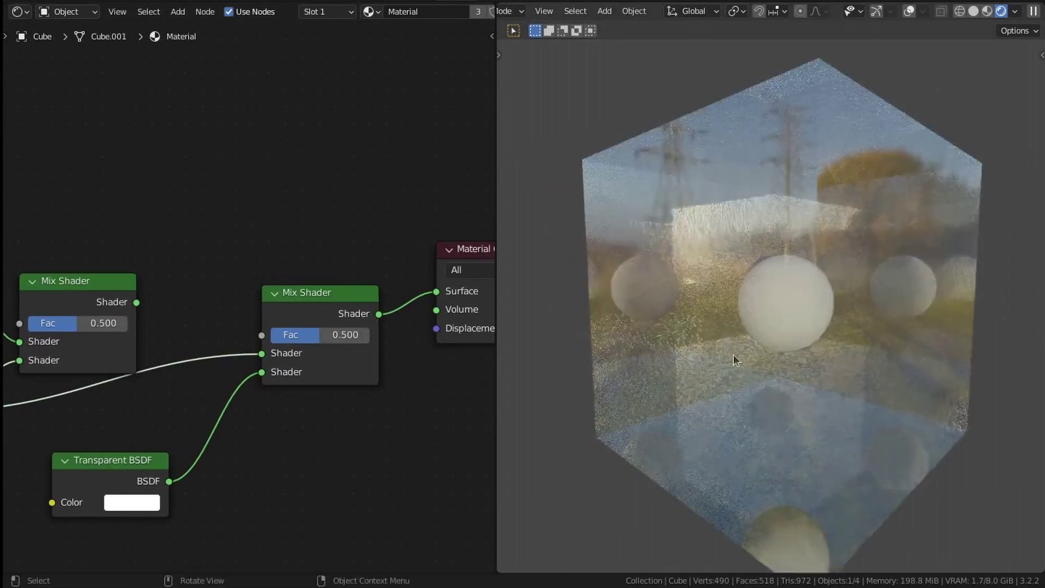
drag(327, 334, 270, 334)
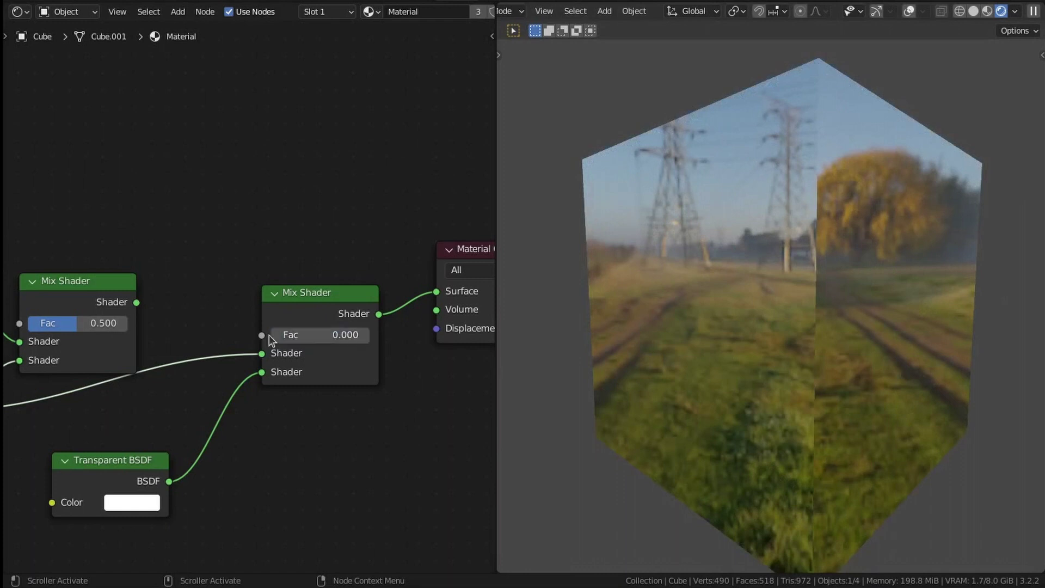
Set the final Mix Shader's Fac to 0.025 while viewing the cube from outside and inside.
scroll(850, 352, up, 4)
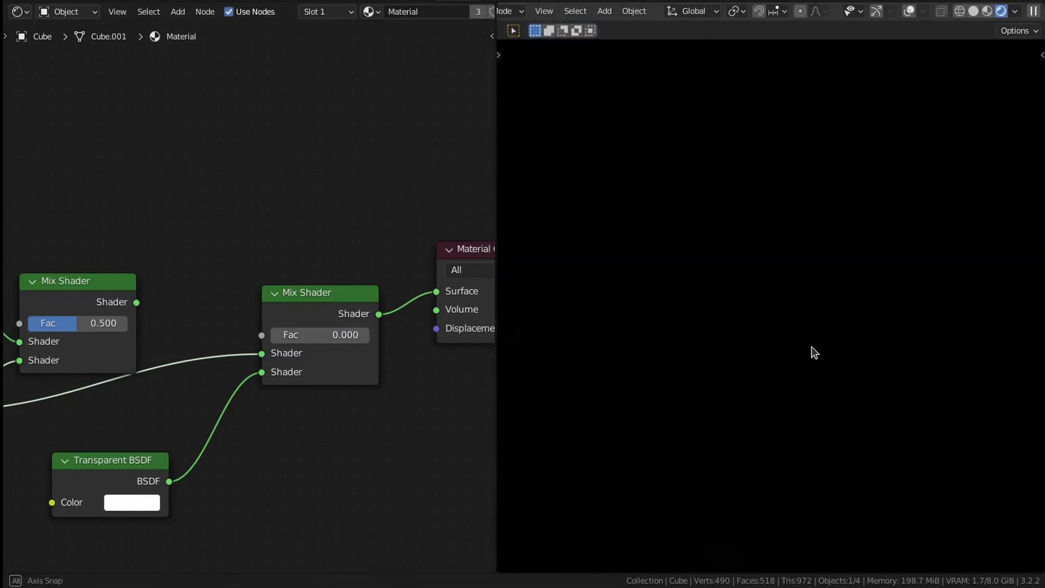
mouse_move(356, 355)
mouse_down()
mouse_move(384, 354)
mouse_move(354, 354)
mouse_move(354, 334)
mouse_up()
scroll(762, 322, down, 4)
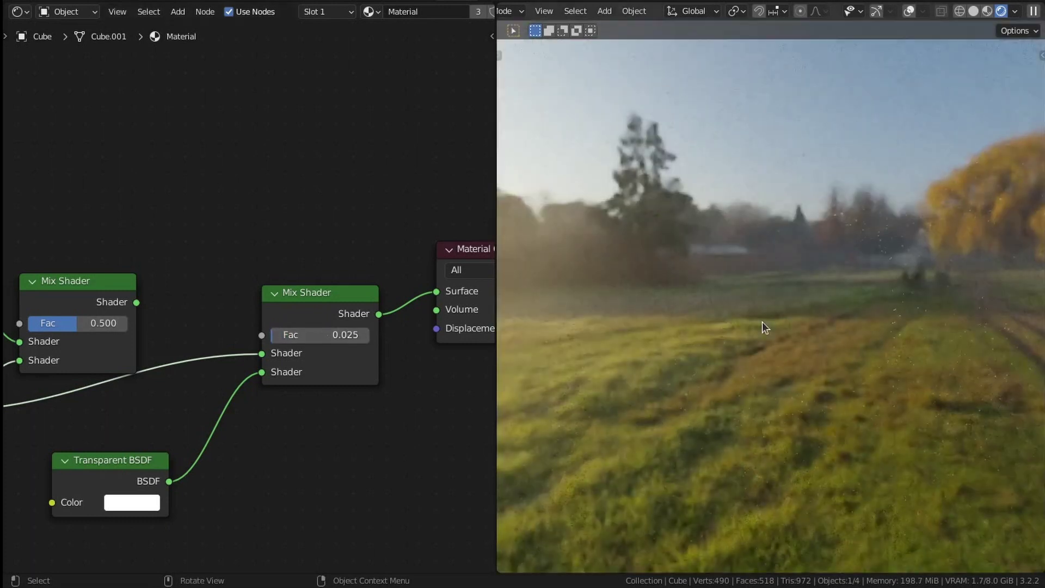
middle_drag(762, 322, 751, 345)
scroll(779, 340, up, 3)
scroll(779, 340, up, 2)
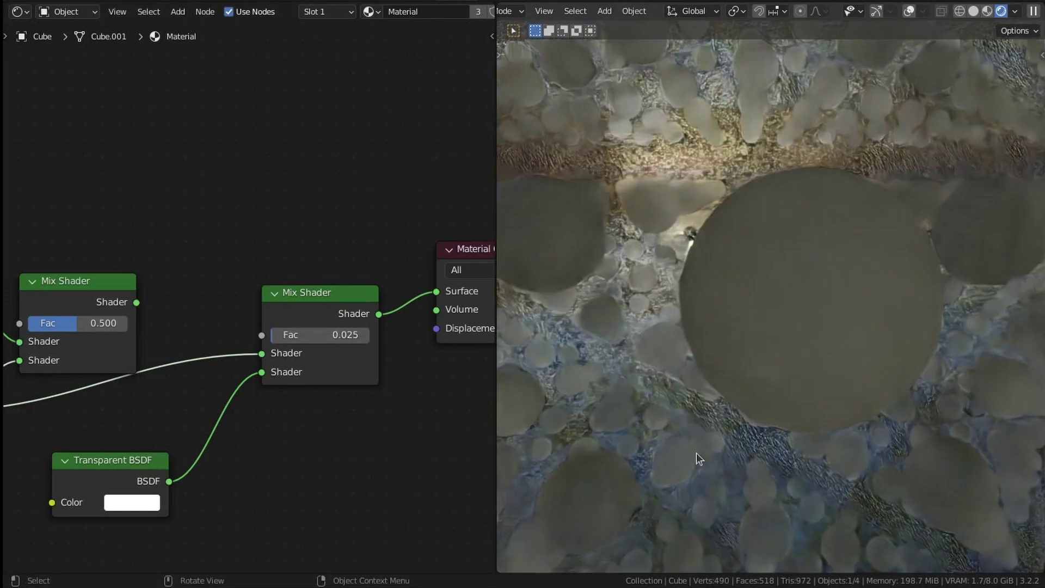
Raise the final Mix Shader's Fac to 0.067 while viewing the inner sphere up close.
drag(321, 339, 273, 432)
scroll(732, 351, down, 3)
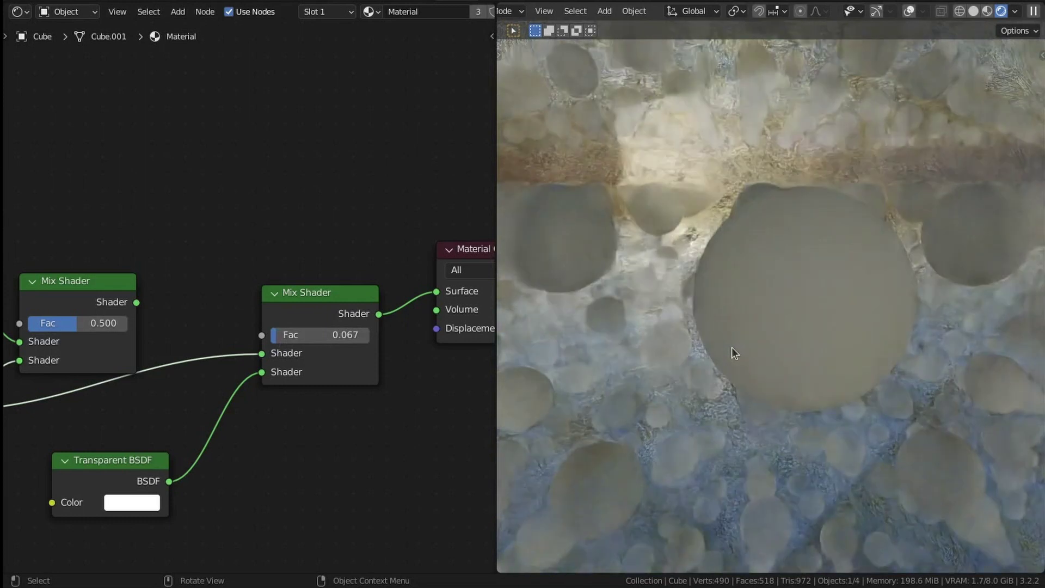
Connect the output of the Glass and Glossy Mix Shader to the final Mix Shader's first shader input, replacing the Glossy link.
scroll(345, 359, down, 4)
middle_drag(218, 362, 276, 366)
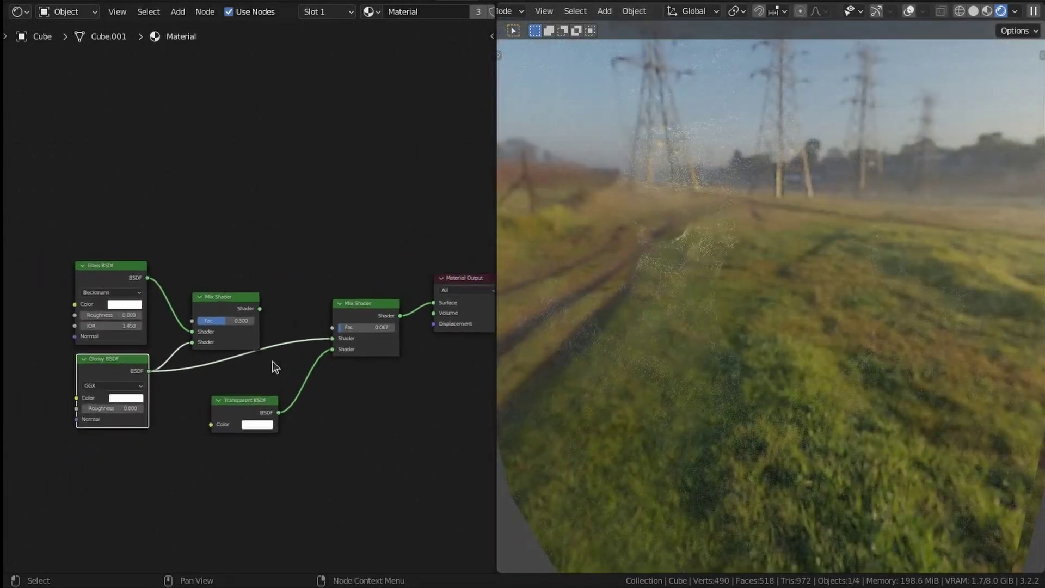
scroll(275, 366, up, 2)
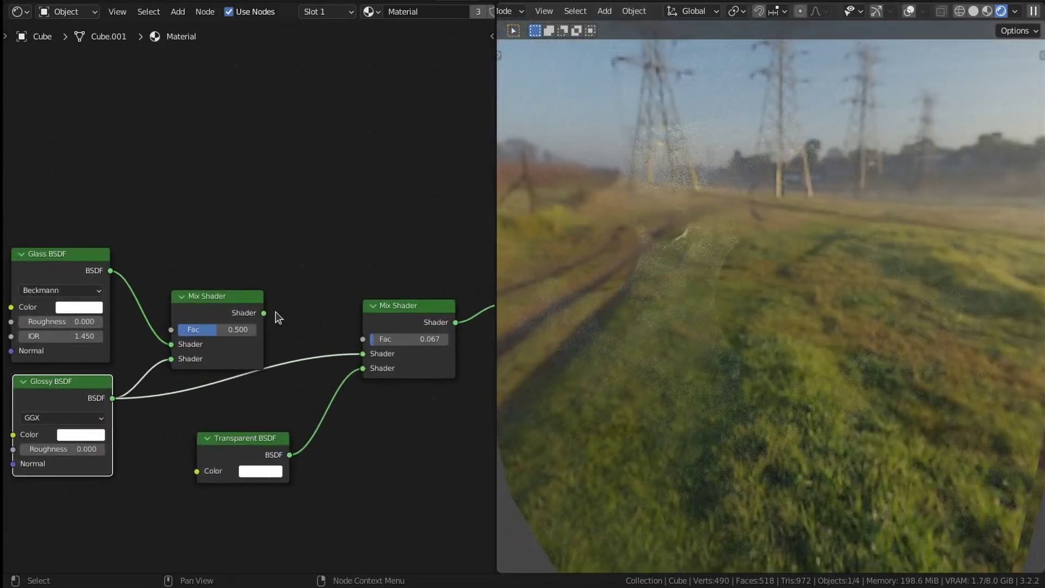
drag(264, 313, 326, 329)
drag(362, 361, 362, 354)
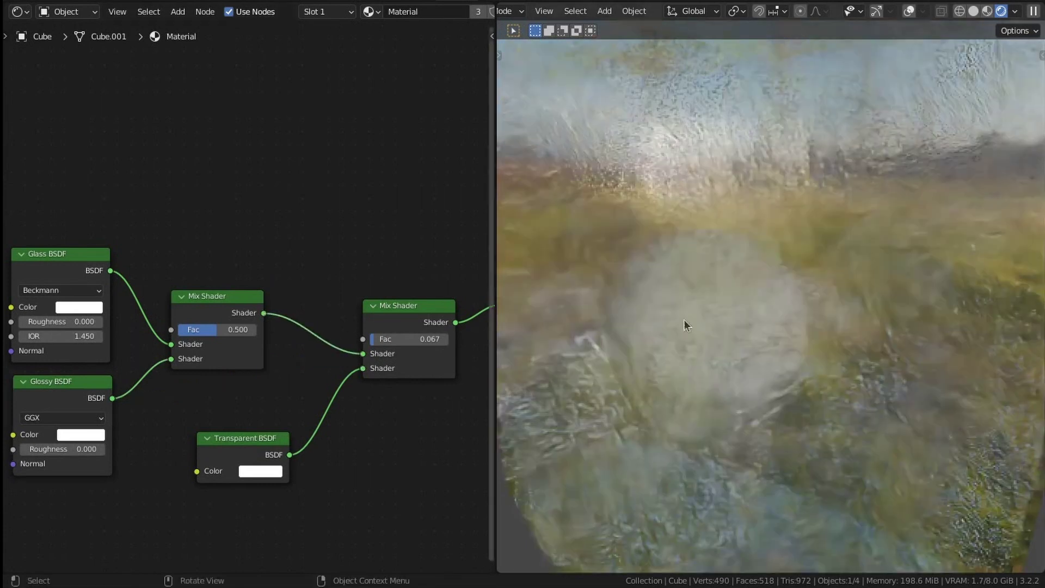
scroll(770, 285, down, 3)
scroll(802, 316, up, 3)
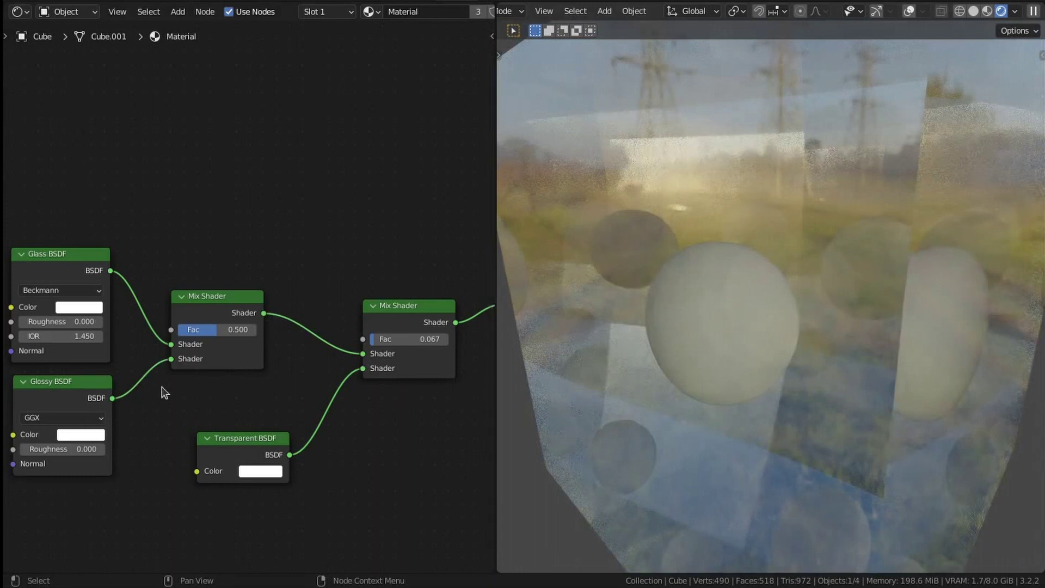
Compare the direct Glossy BSDF link on the final Mix Shader's first shader input, then restore the Glass and Glossy mix link.
drag(344, 353, 370, 353)
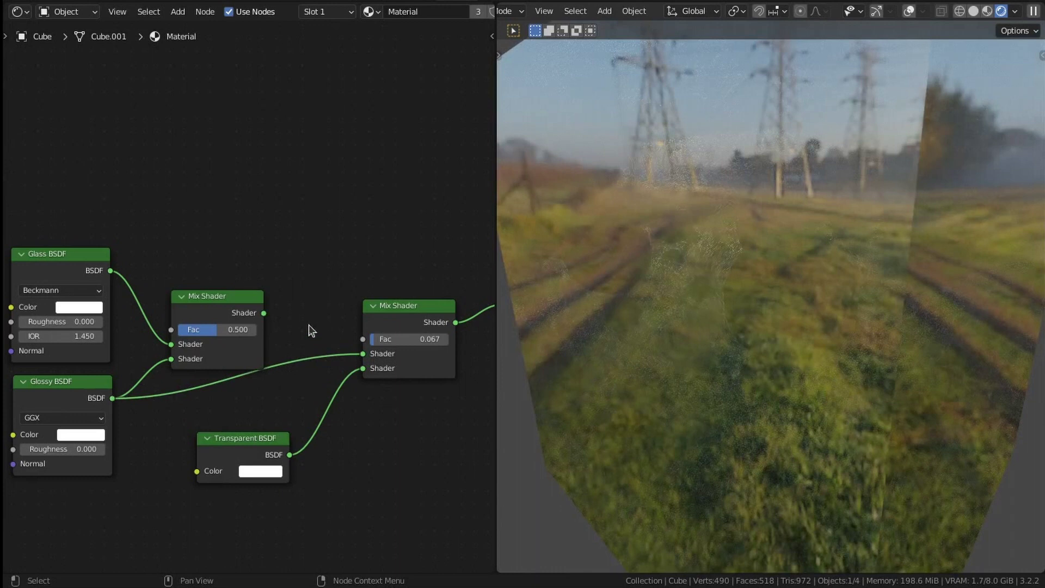
click(263, 315)
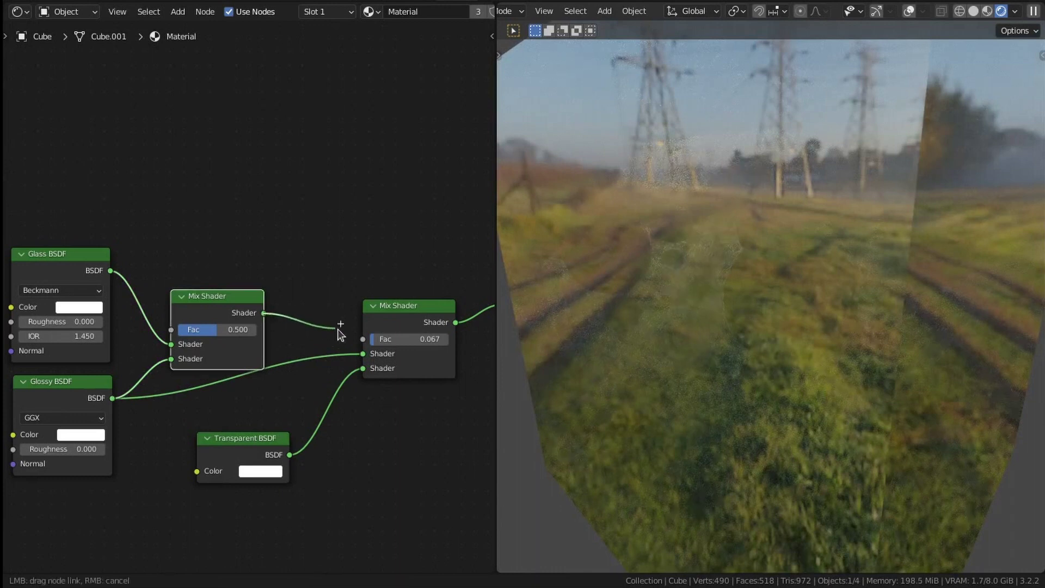
drag(370, 357, 370, 357)
Examine the mixed glass cube and its inner sphere from several angles, both outside and inside.
scroll(328, 296, down, 7)
scroll(704, 315, down, 8)
middle_drag(704, 315, 784, 318)
scroll(784, 318, up, 4)
scroll(783, 318, up, 2)
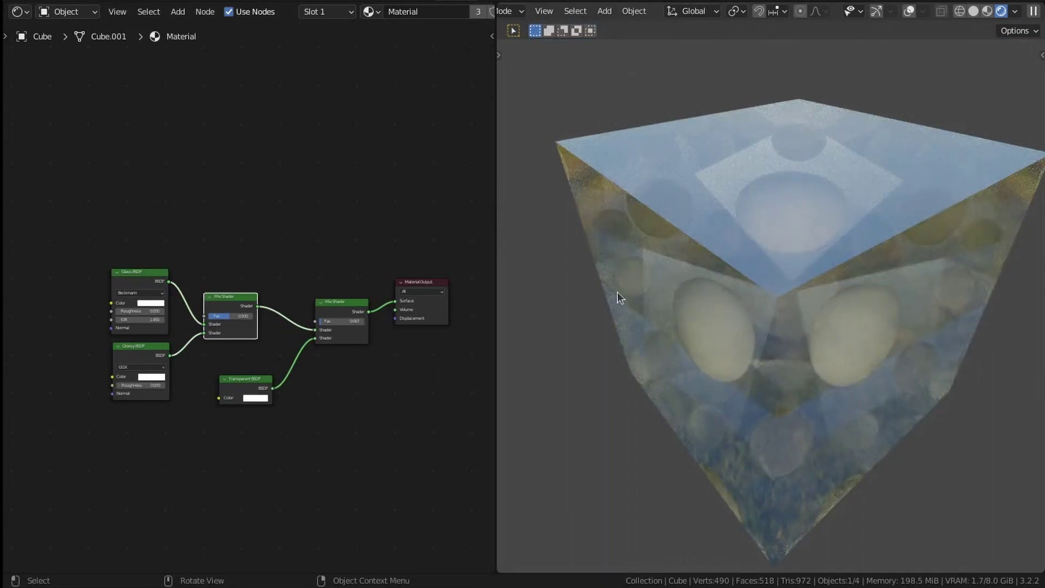
scroll(867, 247, up, 2)
middle_drag(740, 261, 743, 260)
scroll(274, 288, down, 3)
middle_drag(283, 288, 315, 330)
scroll(261, 338, up, 3)
scroll(765, 374, down, 3)
middle_drag(766, 379, 755, 320)
scroll(793, 340, up, 5)
scroll(819, 320, up, 3)
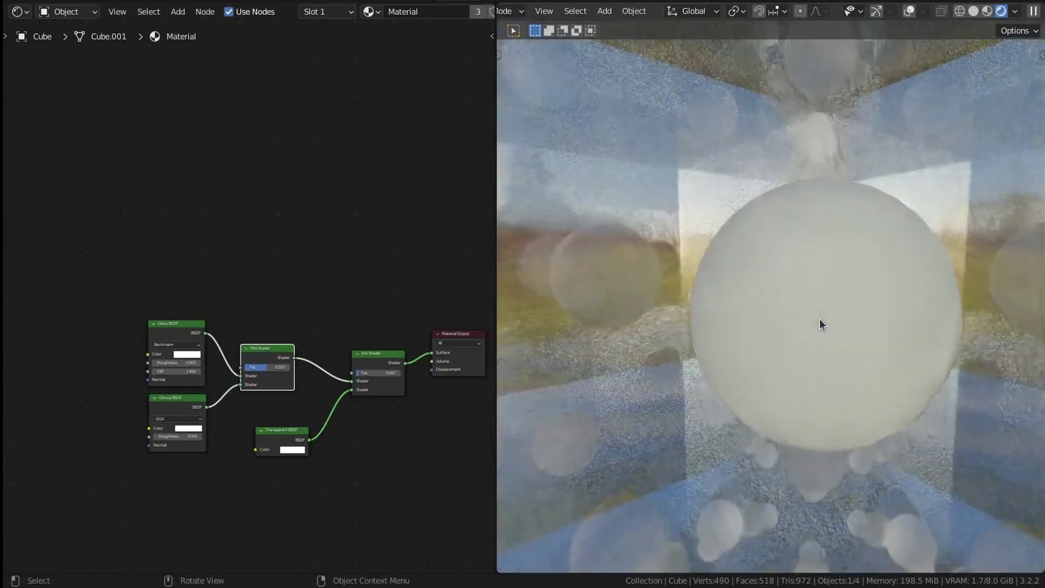
middle_drag(821, 322, 826, 362)
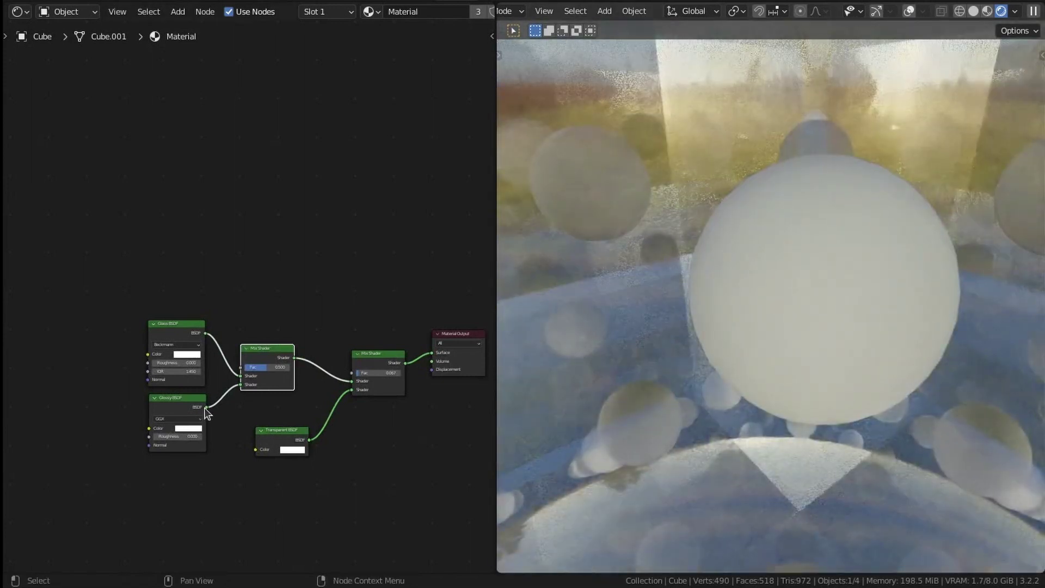
Connect the Glossy BSDF directly to the final Mix Shader's first shader input and view the cube's reflections from several angles.
drag(205, 408, 351, 381)
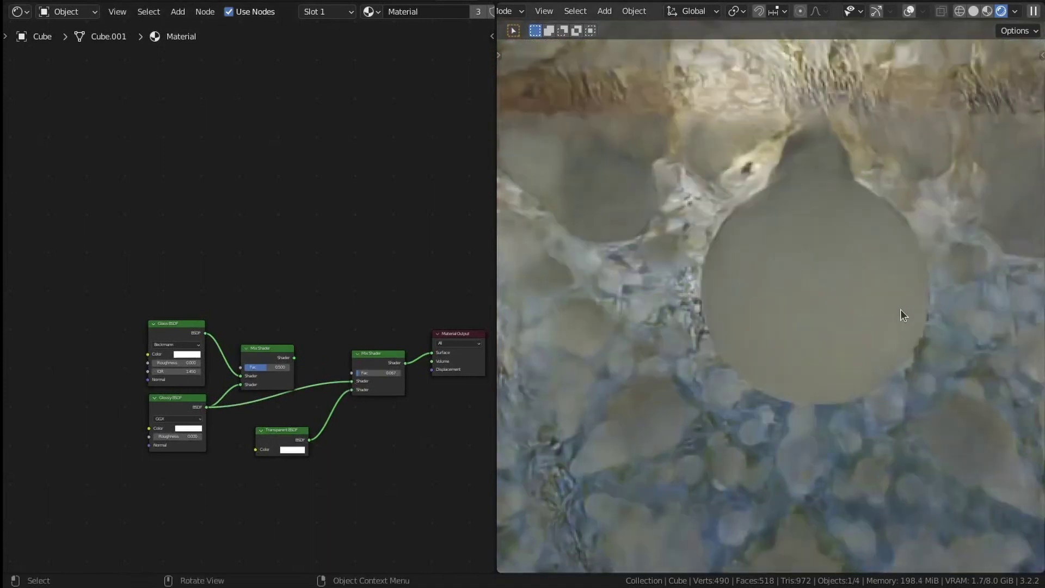
middle_drag(902, 310, 840, 330)
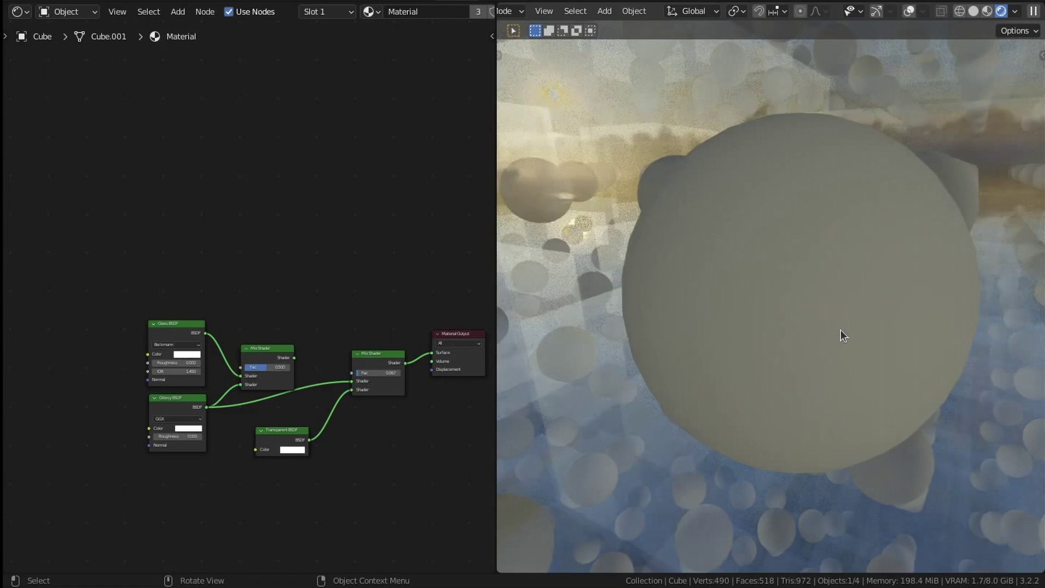
scroll(299, 321, up, 2)
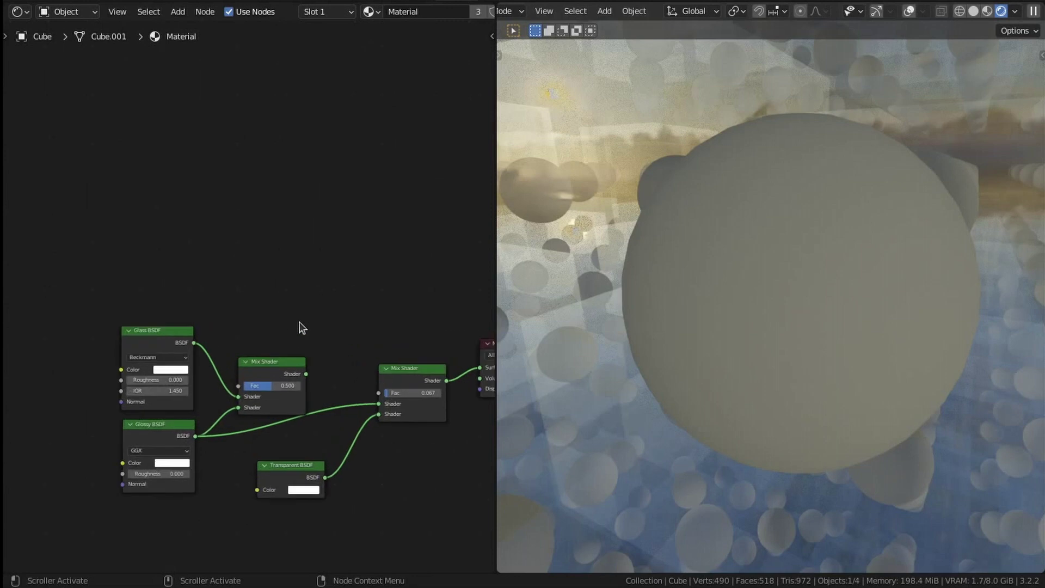
scroll(686, 313, down, 5)
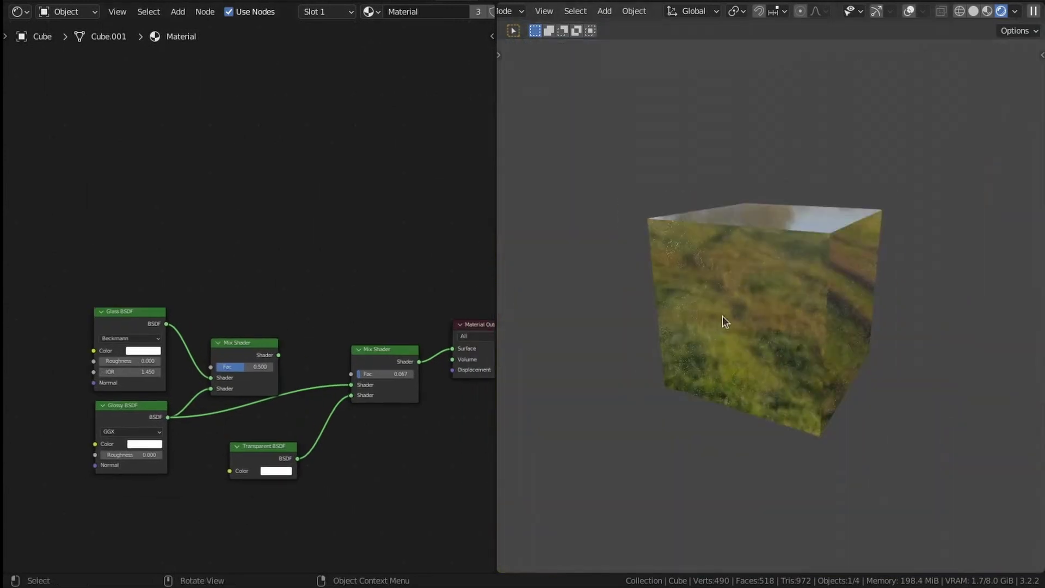
middle_drag(722, 317, 811, 294)
scroll(814, 299, up, 3)
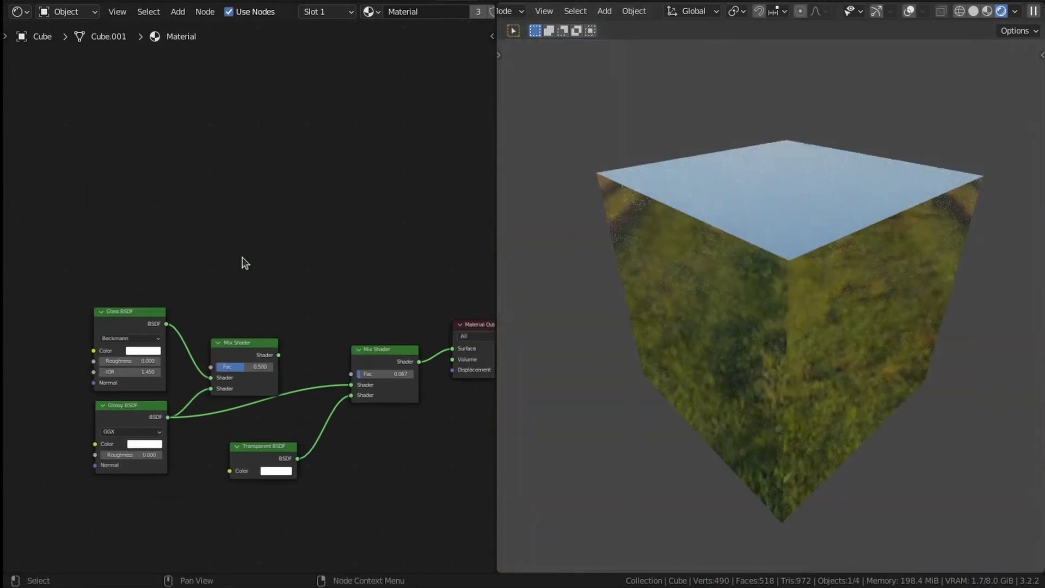
Add a Geometry input node above the existing shader nodes.
scroll(261, 283, up, 1)
key(shift+a)
mouse_move(175, 137)
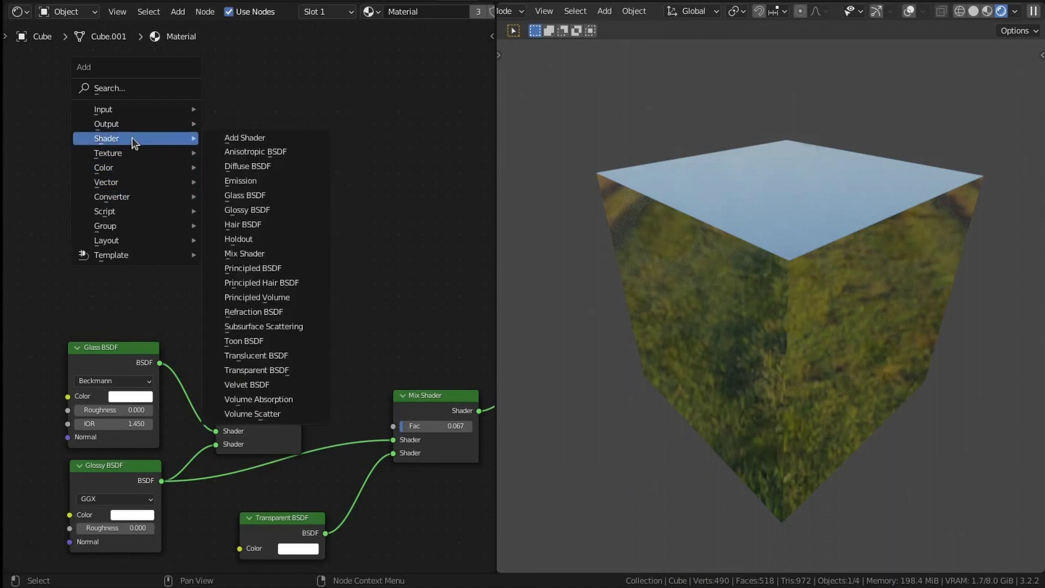
mouse_move(126, 110)
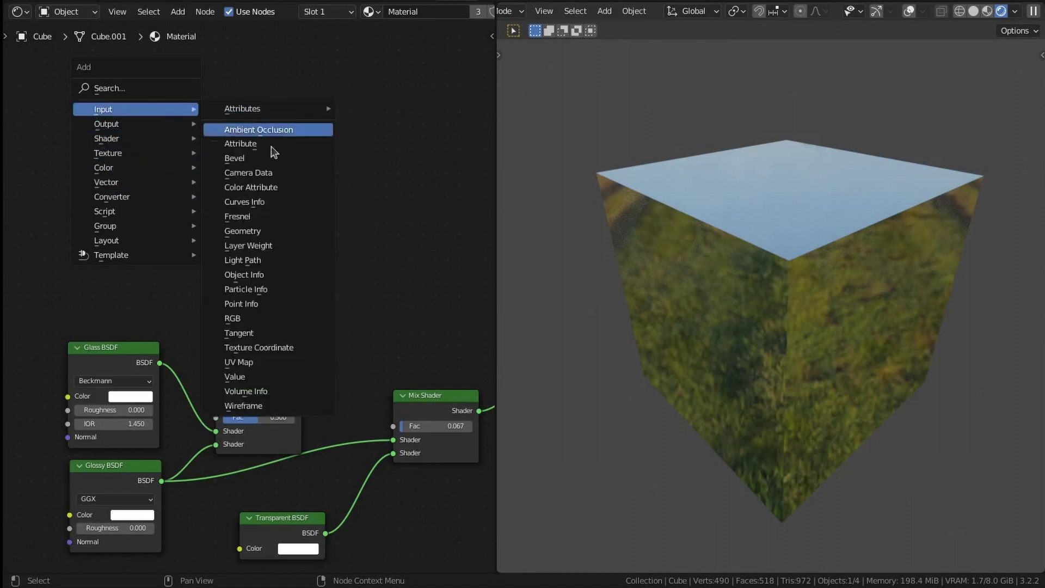
click(242, 231)
click(212, 159)
Connect the Geometry node's Backfacing output to the final Mix Shader's Fac input.
middle_drag(394, 302, 266, 264)
drag(171, 224, 312, 241)
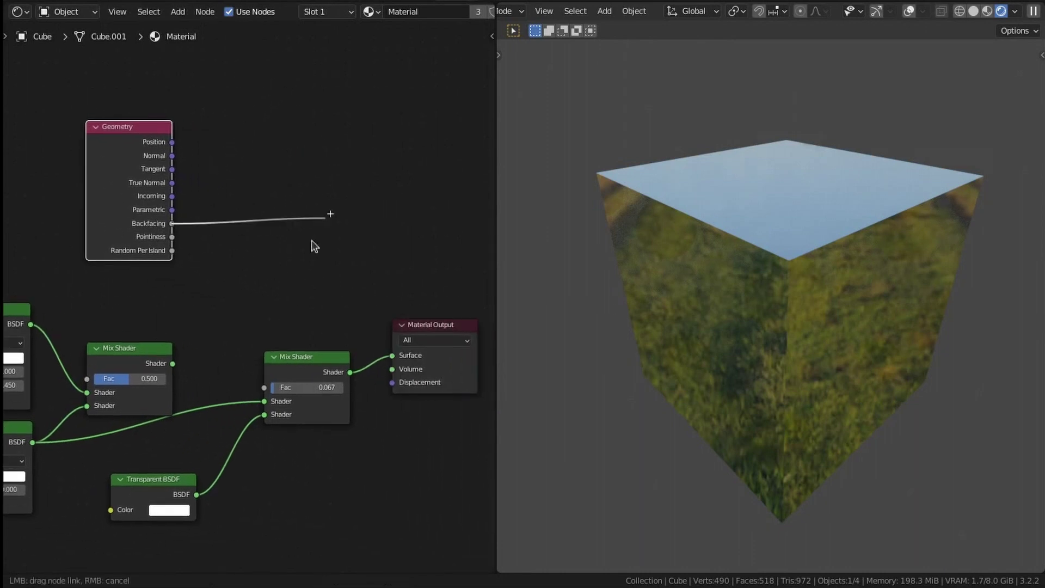
drag(269, 380, 269, 390)
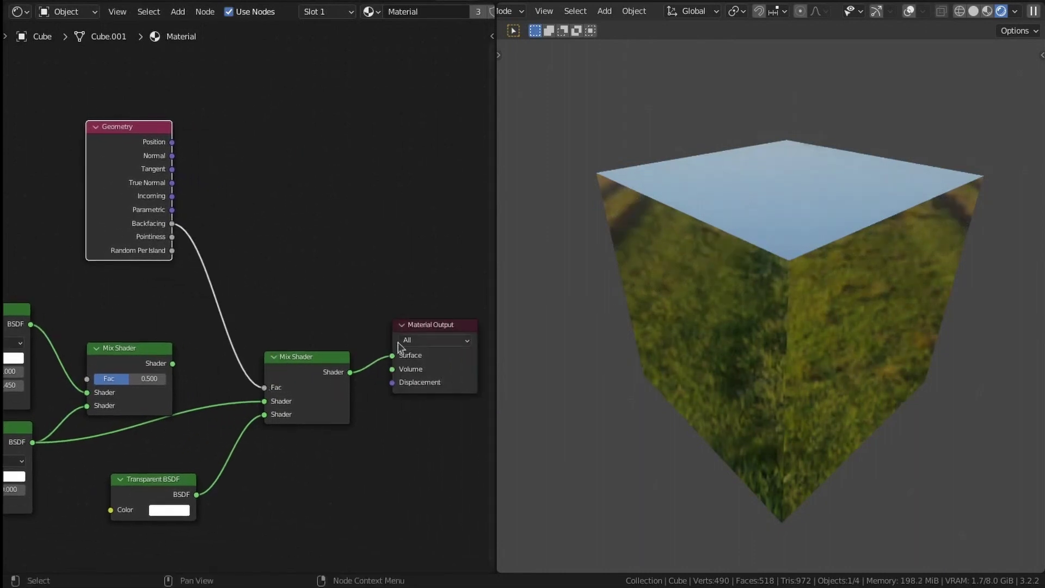
Preview the Geometry node's Backfacing output through a Viewer node, examining the cube from outside and inside.
ctrl+shift+click(133, 243)
ctrl+shift+click(142, 225)
ctrl+shift+click(143, 225)
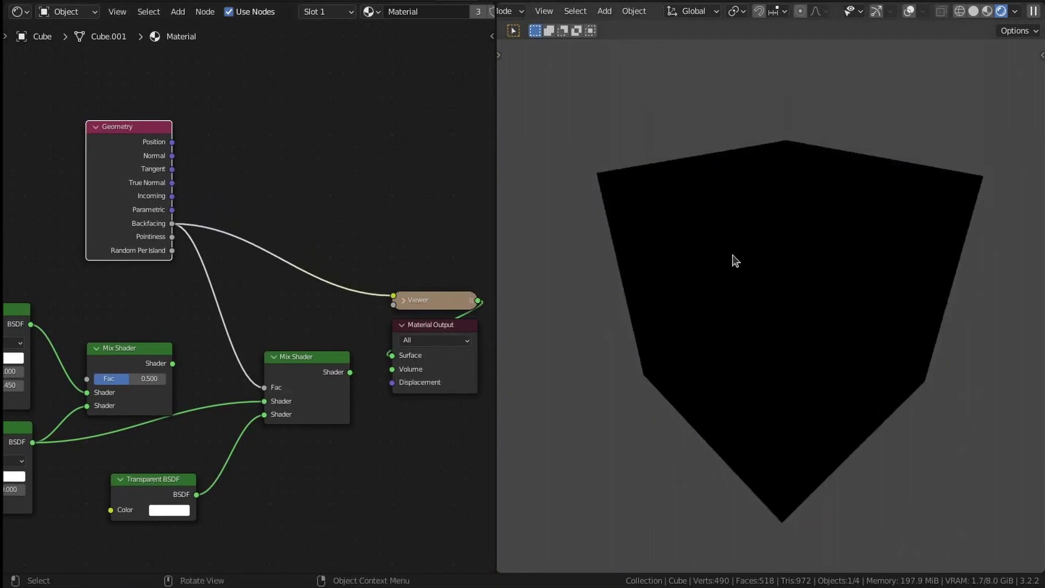
scroll(756, 248, up, 2)
scroll(736, 248, down, 3)
middle_drag(716, 245, 726, 268)
scroll(730, 268, up, 6)
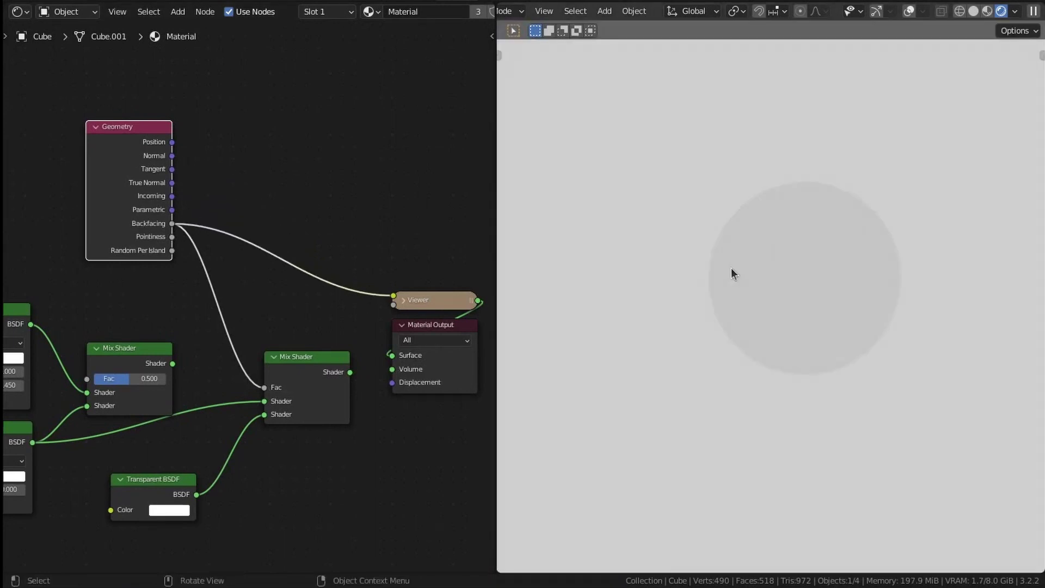
scroll(730, 267, down, 6)
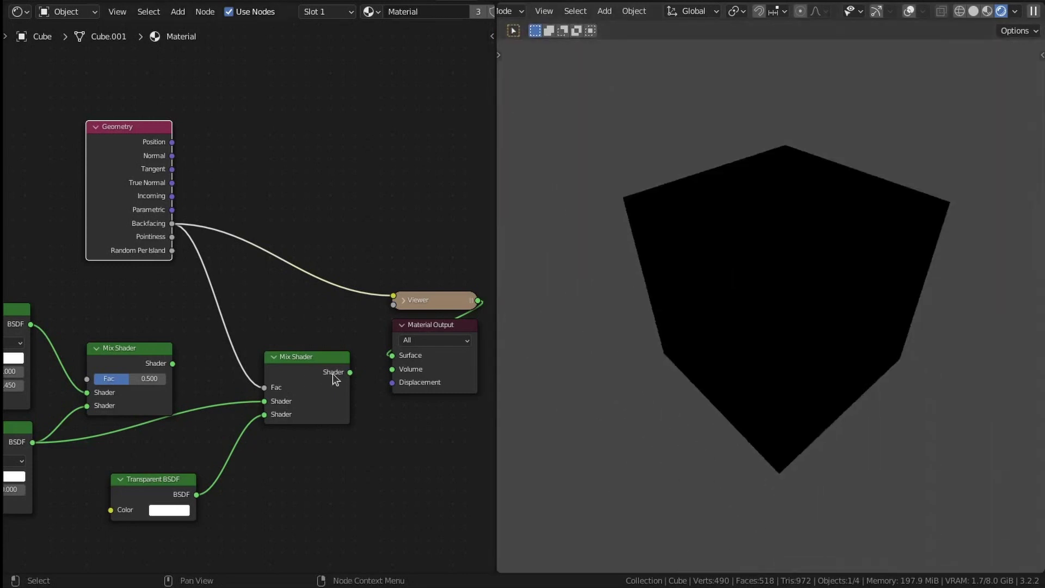
Connect the final Mix Shader's output back to the Material Output's Surface and compare the cube from inside and outside.
drag(350, 372, 392, 355)
scroll(858, 361, up, 6)
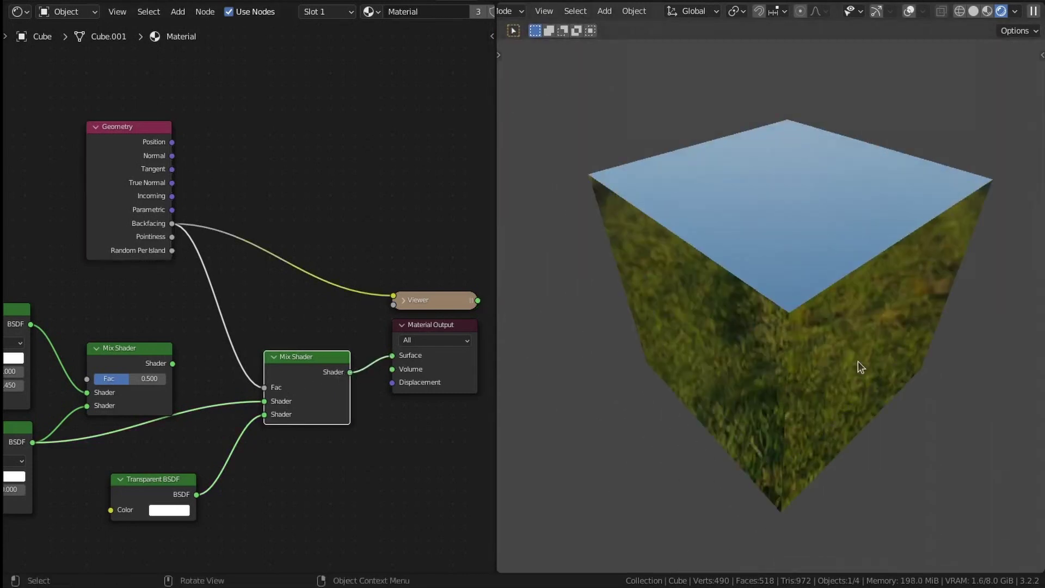
scroll(744, 241, up, 4)
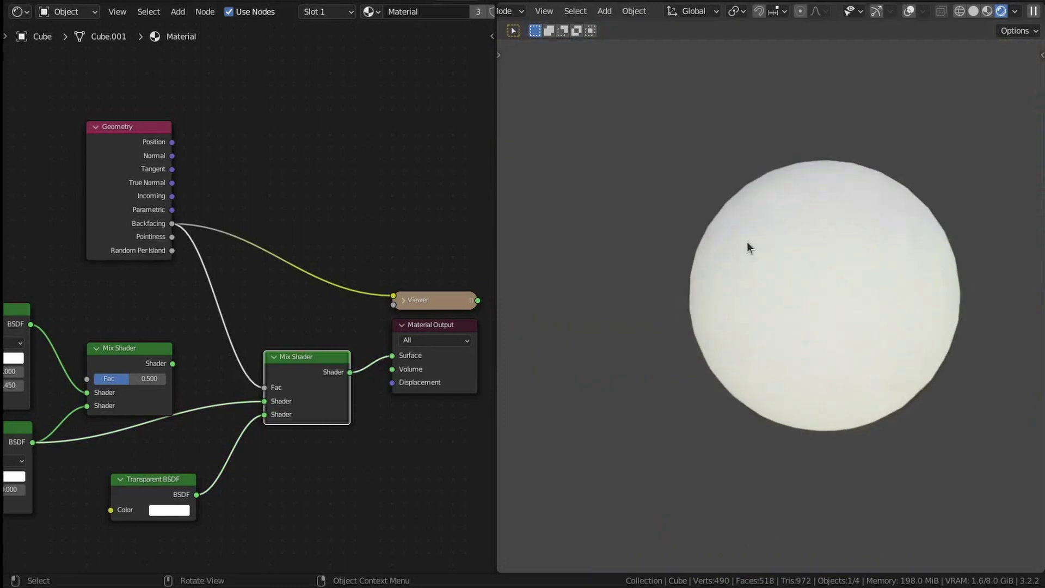
scroll(747, 242, down, 6)
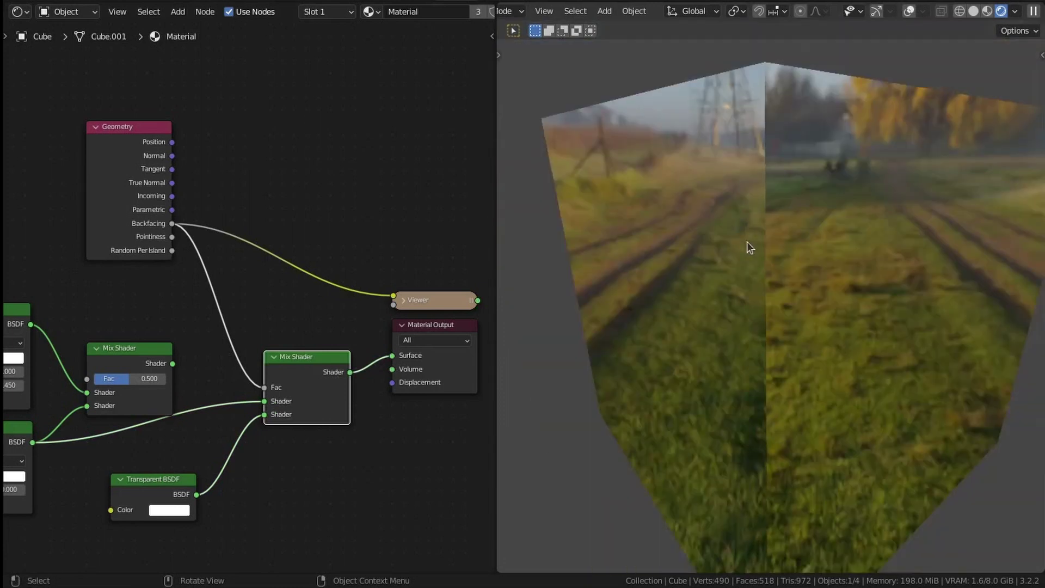
Swap the final Mix Shader's shader inputs so Transparent BSDF feeds the first and Glossy BSDF feeds the second.
scroll(349, 425, up, 6)
middle_drag(263, 460, 316, 333)
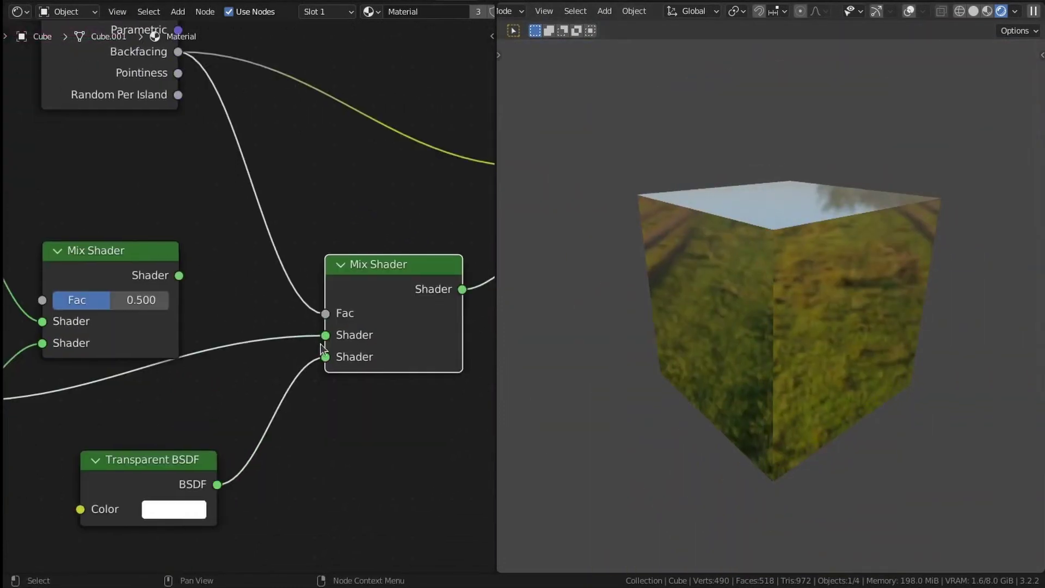
drag(323, 335, 331, 357)
scroll(330, 357, down, 3)
middle_drag(784, 283, 815, 299)
scroll(179, 424, down, 2)
Move the Transparent BSDF node up beside the final Mix Shader and delete the Viewer node.
drag(198, 403, 216, 297)
scroll(840, 326, up, 4)
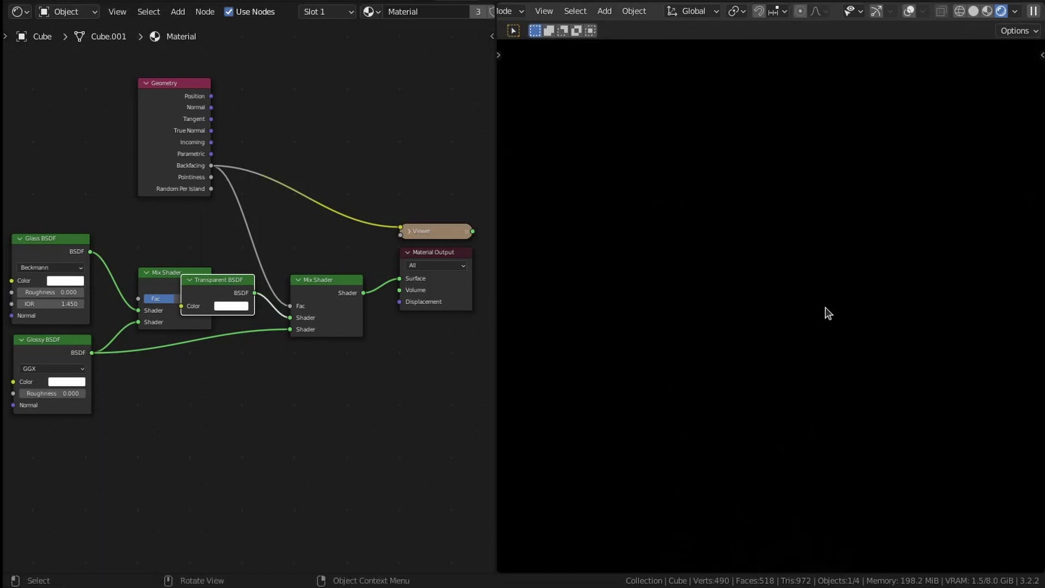
scroll(825, 307, down, 2)
scroll(825, 308, up, 2)
scroll(825, 304, down, 3)
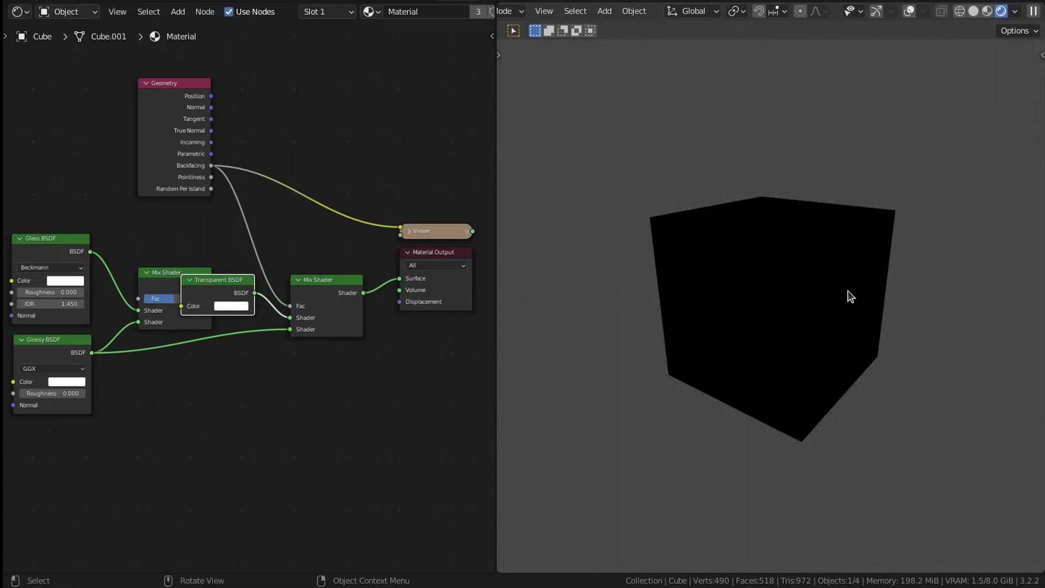
click(435, 230)
key(x)
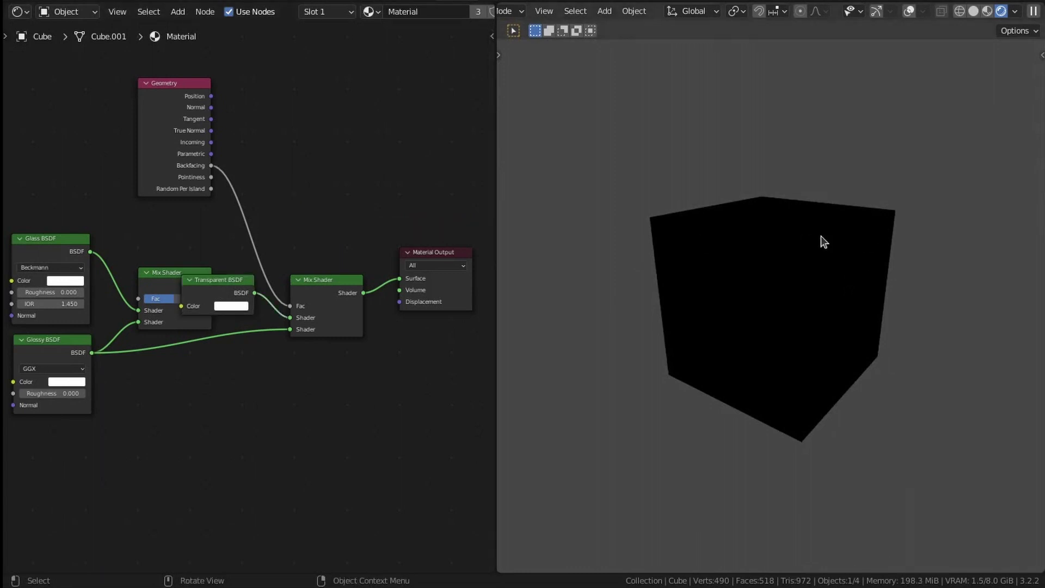
Shift the Glass and Glossy Mix Shader up slightly and connect its output to the final Mix Shader's first shader input, replacing Transparent BSDF.
scroll(820, 236, up, 3)
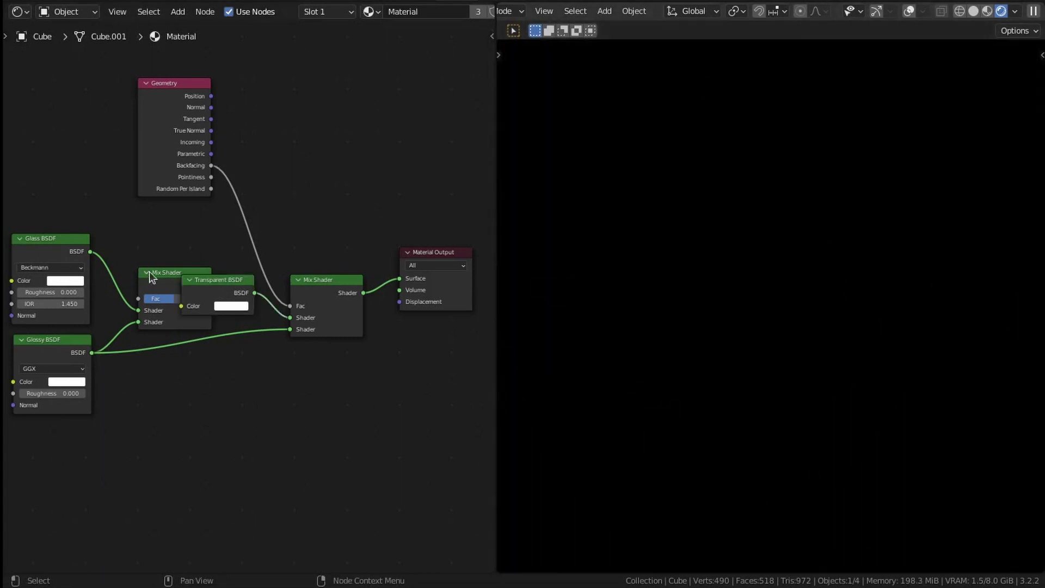
drag(161, 279, 236, 223)
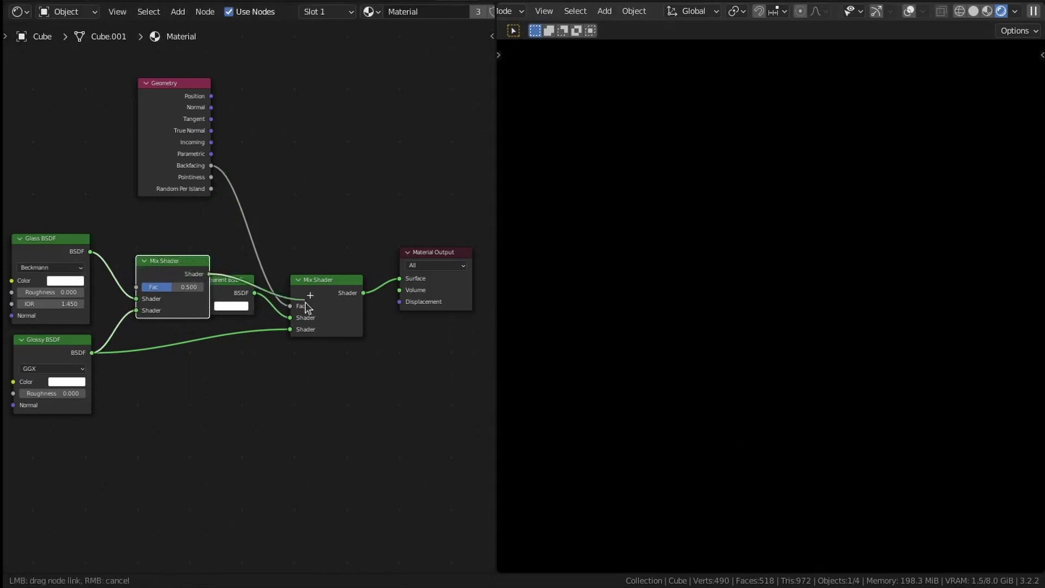
drag(294, 313, 295, 313)
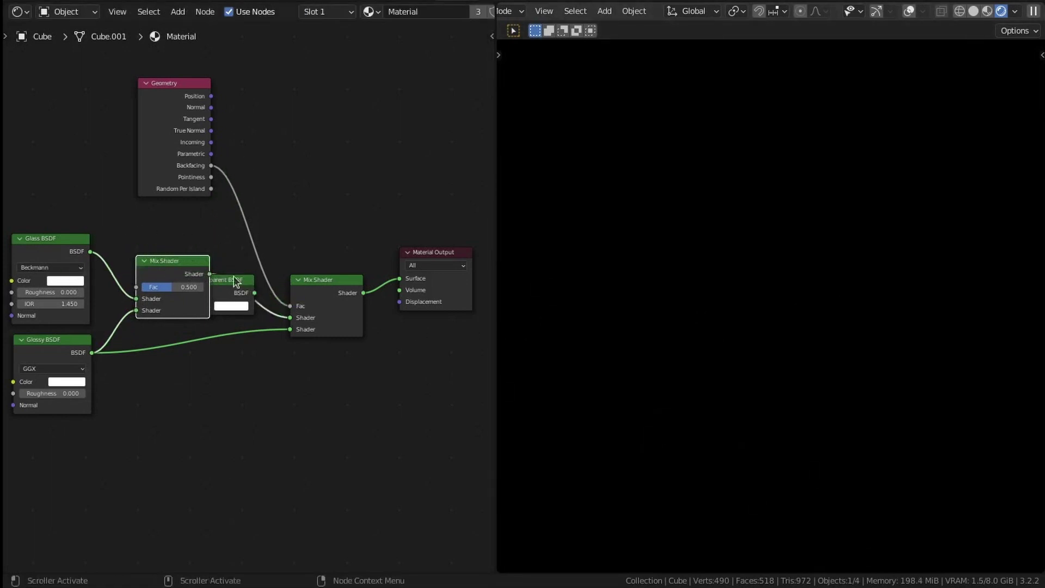
Move Transparent BSDF below the other nodes, connect it to the final Mix Shader's first shader input, and reroute the glass-glossy mix to the second.
drag(235, 280, 231, 430)
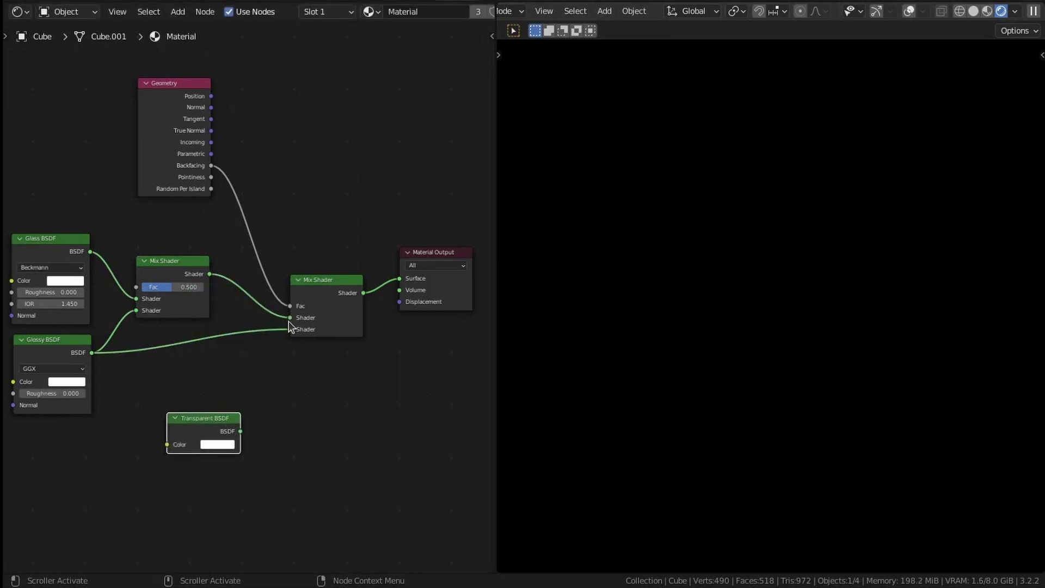
drag(289, 318, 292, 329)
drag(240, 431, 266, 371)
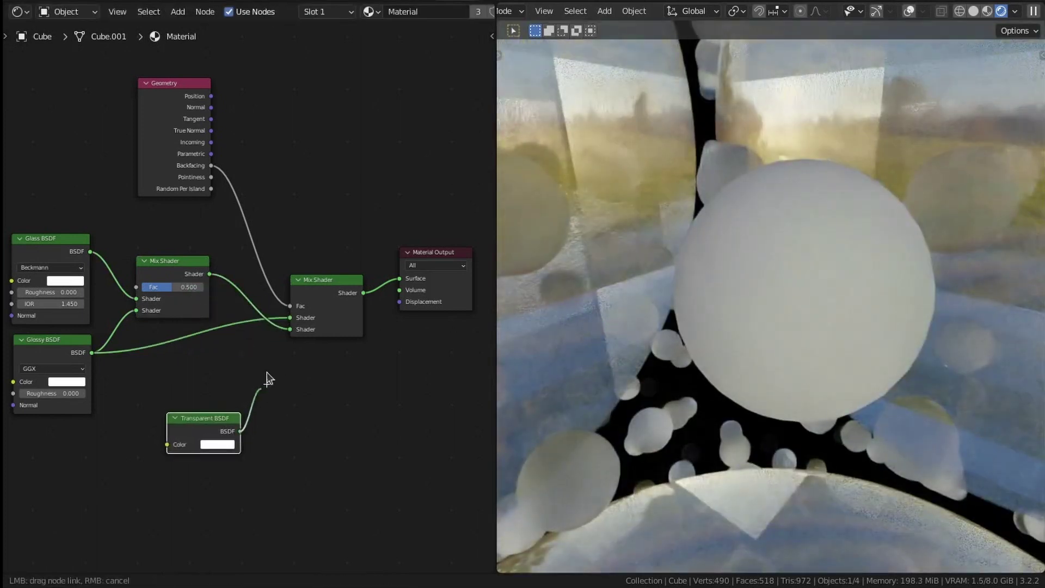
drag(292, 319, 292, 318)
Examine the cube's reflections and transparency from outside and inside in the rendered view, comparing them with the node setup.
scroll(884, 318, down, 6)
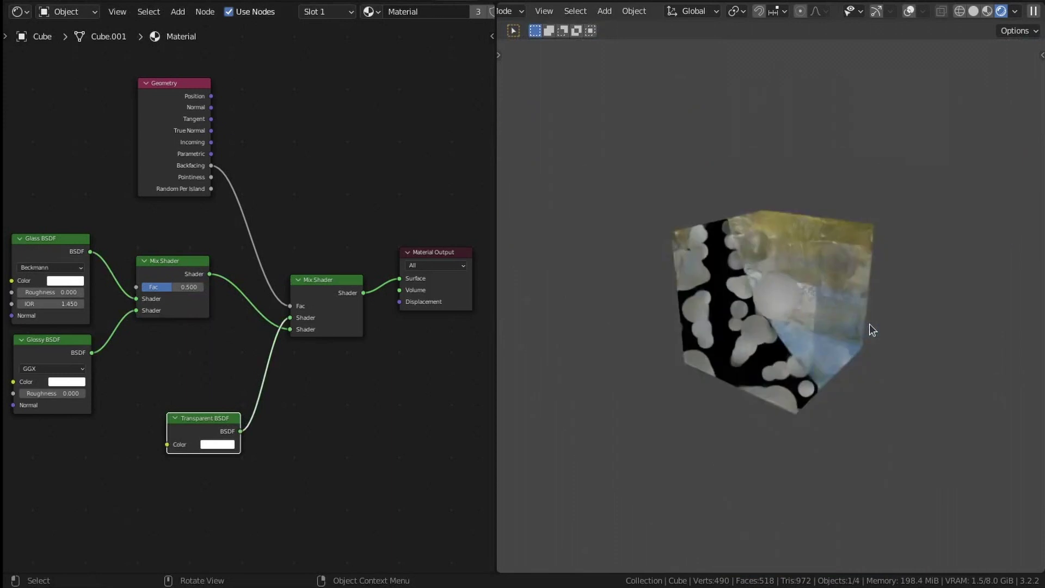
mouse_move(870, 324)
middle_down()
mouse_move(859, 331)
mouse_move(862, 309)
middle_up()
scroll(862, 334, up, 4)
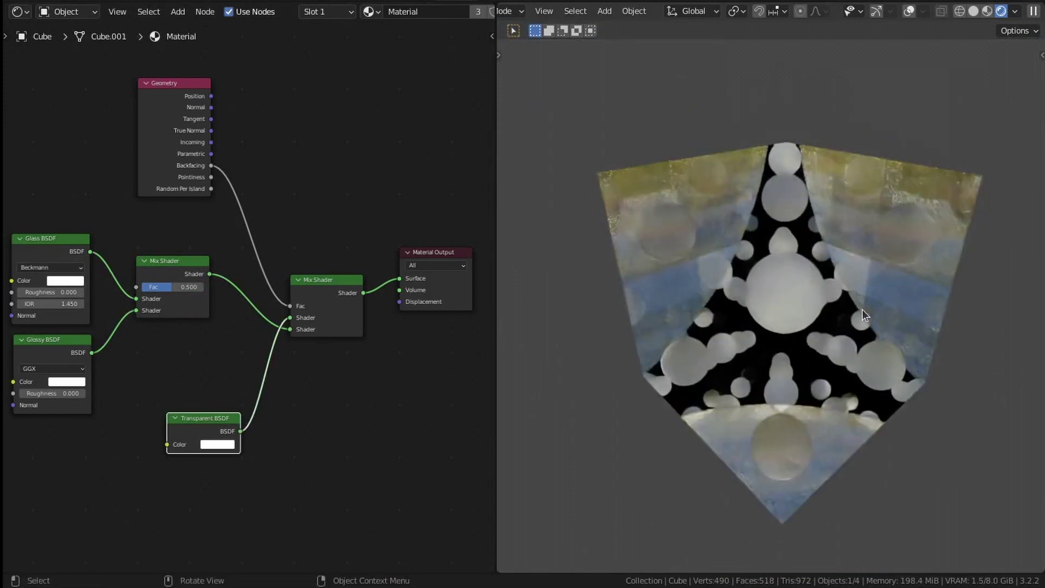
scroll(861, 309, up, 5)
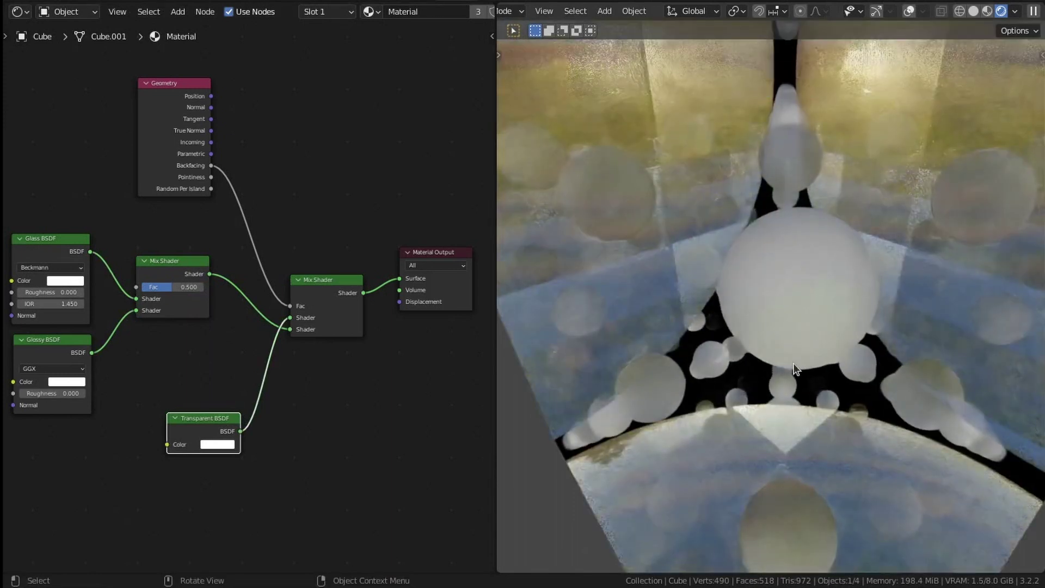
scroll(792, 364, down, 4)
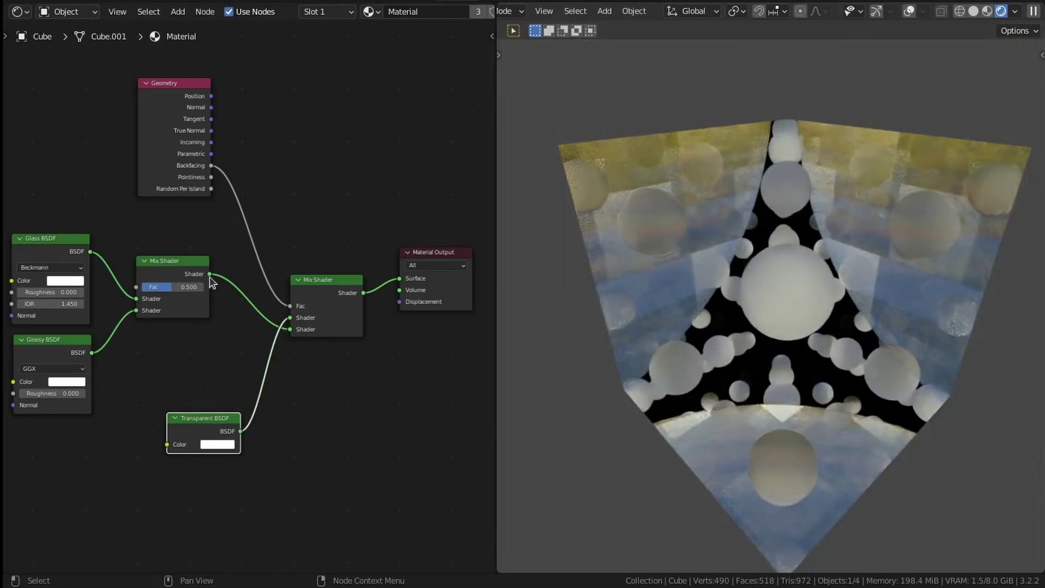
scroll(254, 358, up, 3)
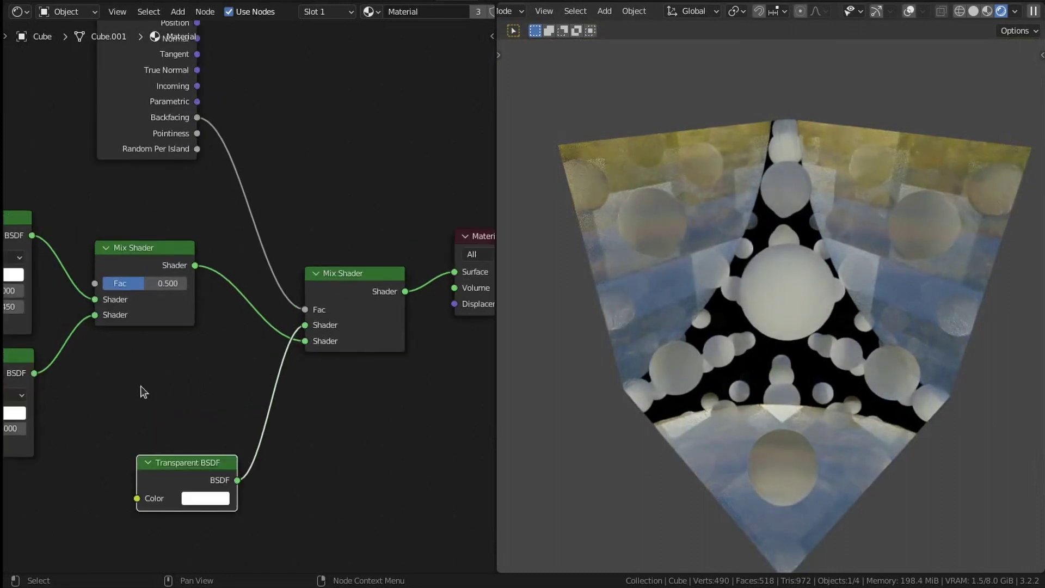
scroll(137, 391, down, 2)
scroll(888, 289, down, 2)
middle_drag(888, 290, 825, 299)
scroll(825, 300, up, 4)
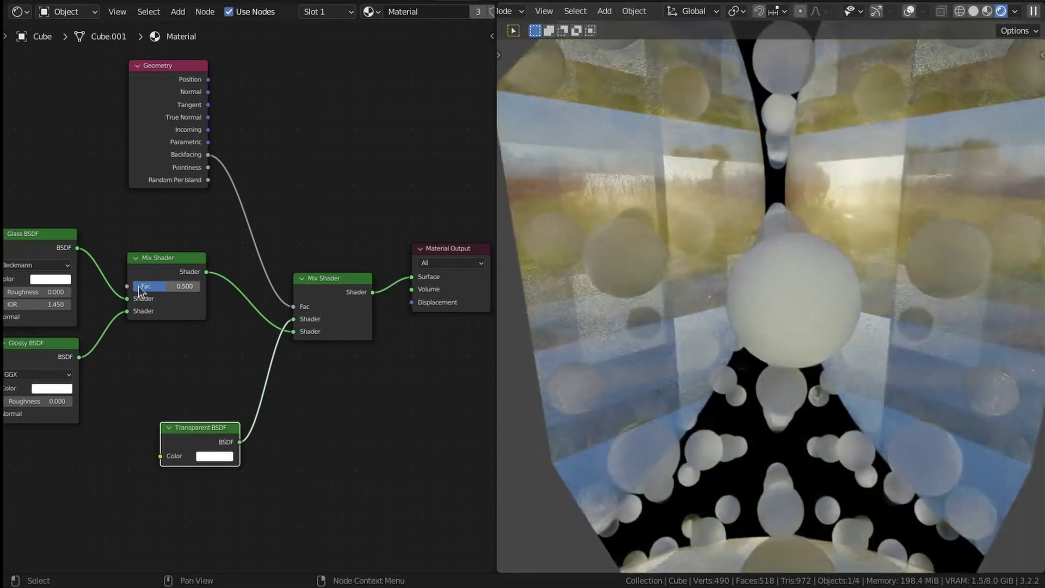
Set the Fac of the Mix Shader combining Glass and Glossy to 0.442 and check the cube from farther away.
drag(141, 292, 164, 291)
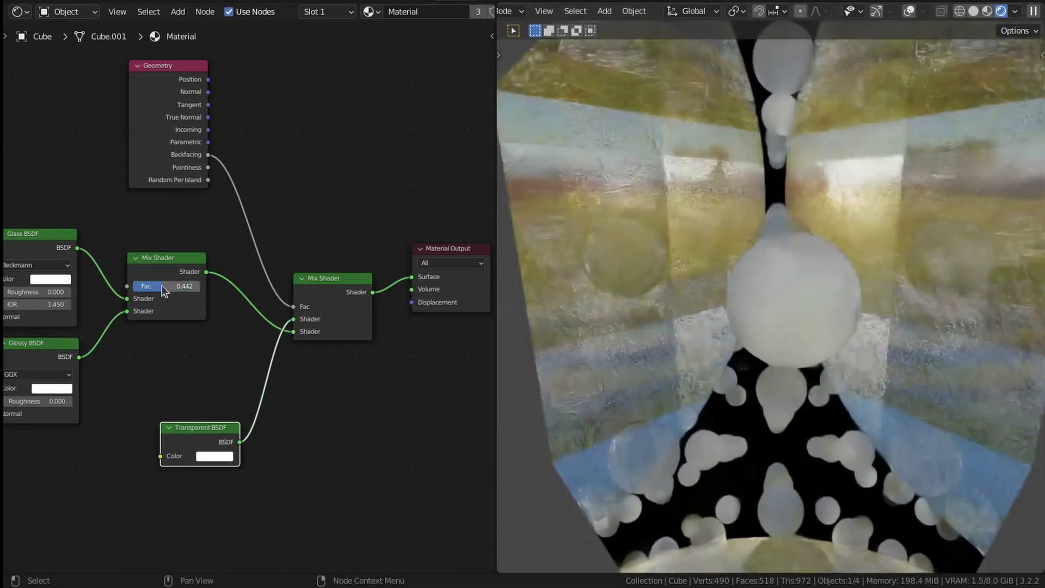
scroll(761, 302, down, 6)
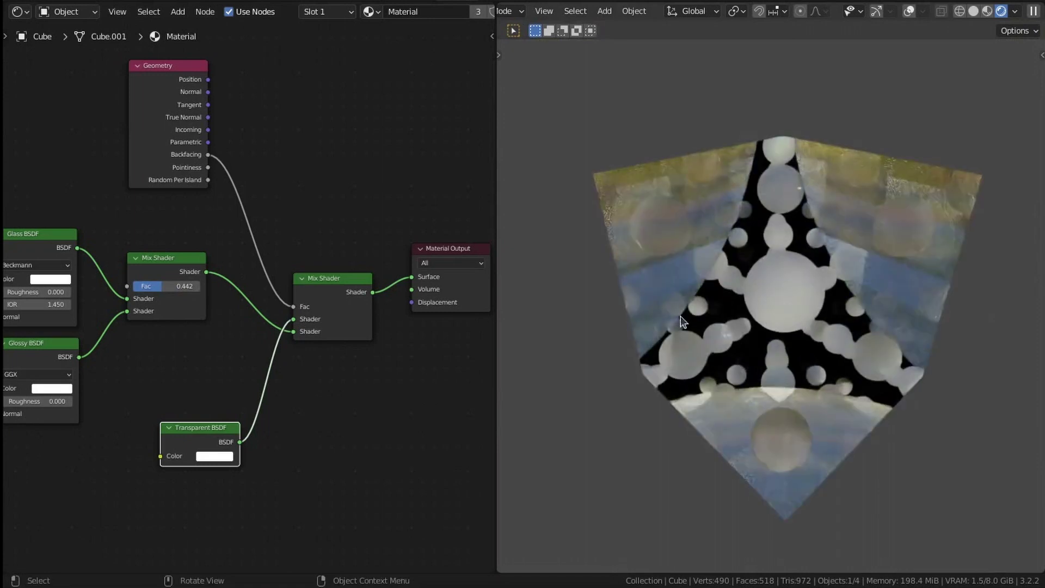
scroll(299, 432, up, 2)
scroll(299, 434, down, 3)
Move the Geometry node down to the free area below and beside the Glass and Glossy BSDF nodes.
middle_drag(300, 430, 464, 366)
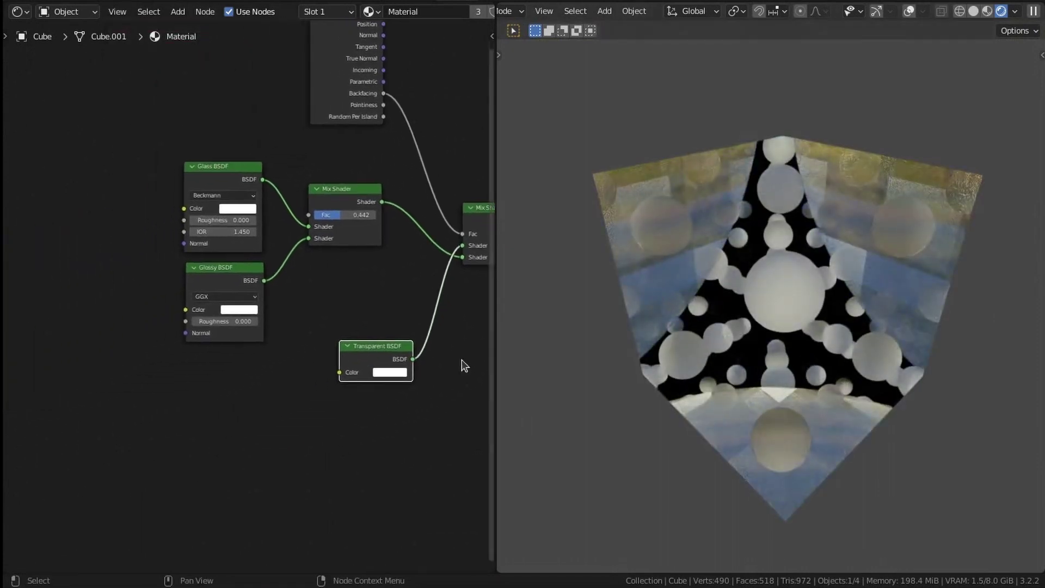
scroll(365, 245, down, 2)
middle_drag(363, 244, 408, 323)
drag(361, 169, 125, 510)
middle_drag(194, 464, 255, 279)
Insert a color Mix node on the link between Geometry's Backfacing output and the final Mix Shader's Fac.
key(shift+a)
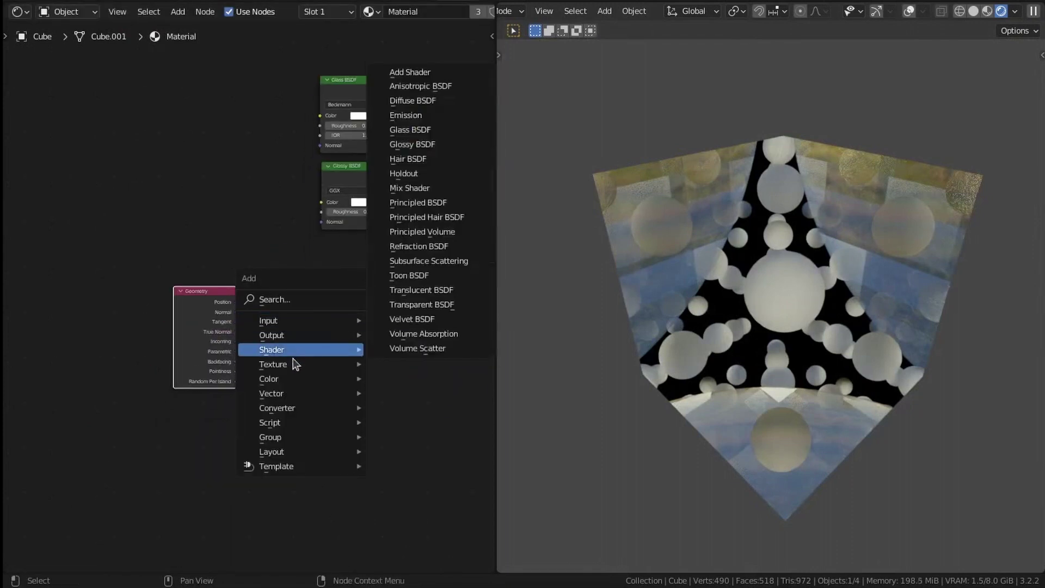
mouse_move(330, 381)
click(413, 450)
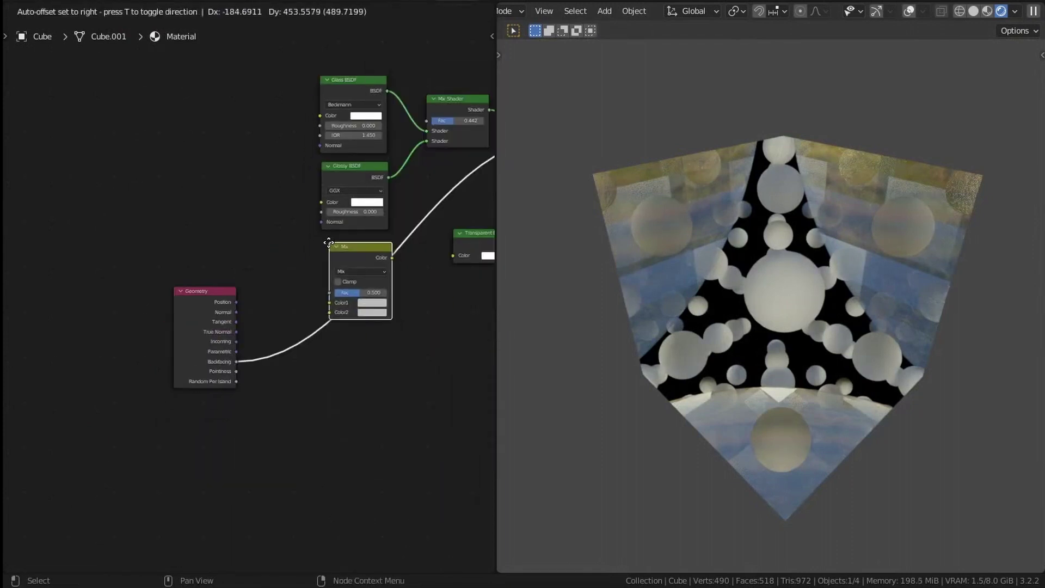
click(354, 298)
Set the color Mix node's Color2 to black.
scroll(376, 313, up, 4)
middle_drag(416, 345, 261, 313)
scroll(267, 327, up, 4)
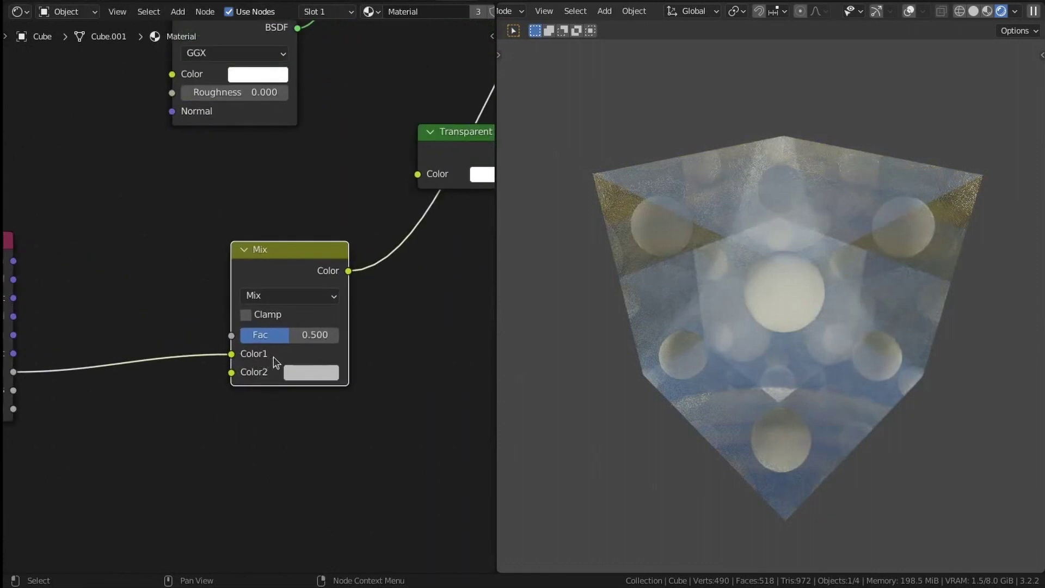
click(307, 374)
click(429, 242)
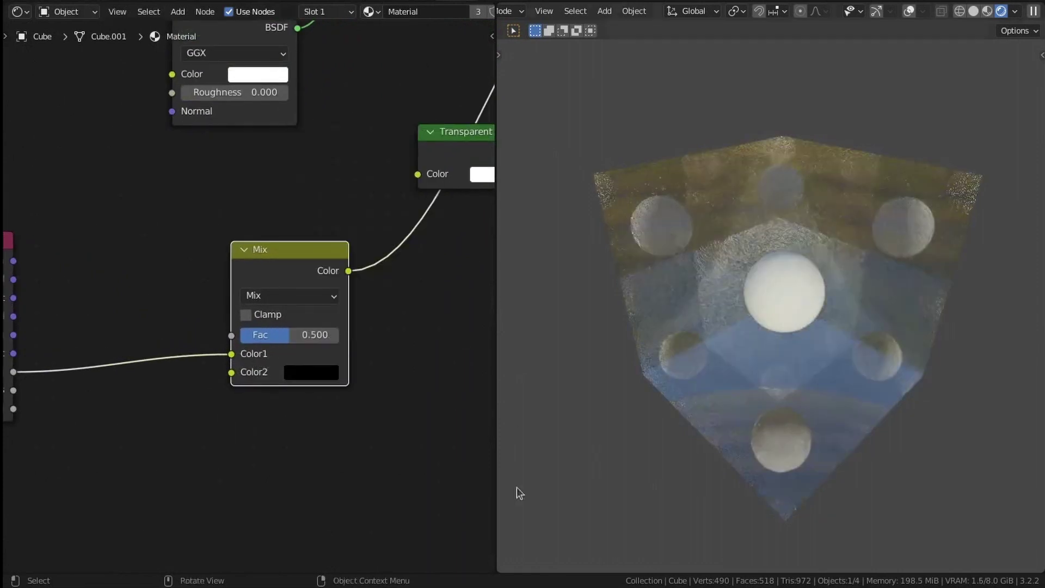
Set the color Mix node's Fac to 0.292 and view the cube from outside and inside.
scroll(279, 384, up, 2)
drag(304, 349, 276, 349)
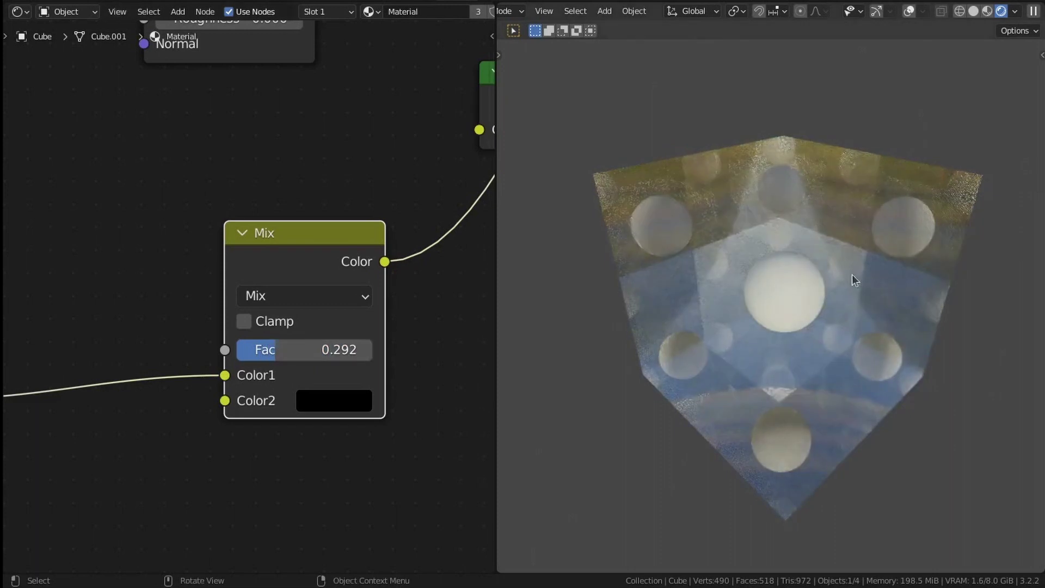
scroll(853, 278, down, 5)
middle_drag(855, 276, 874, 238)
scroll(874, 237, up, 6)
scroll(874, 237, up, 3)
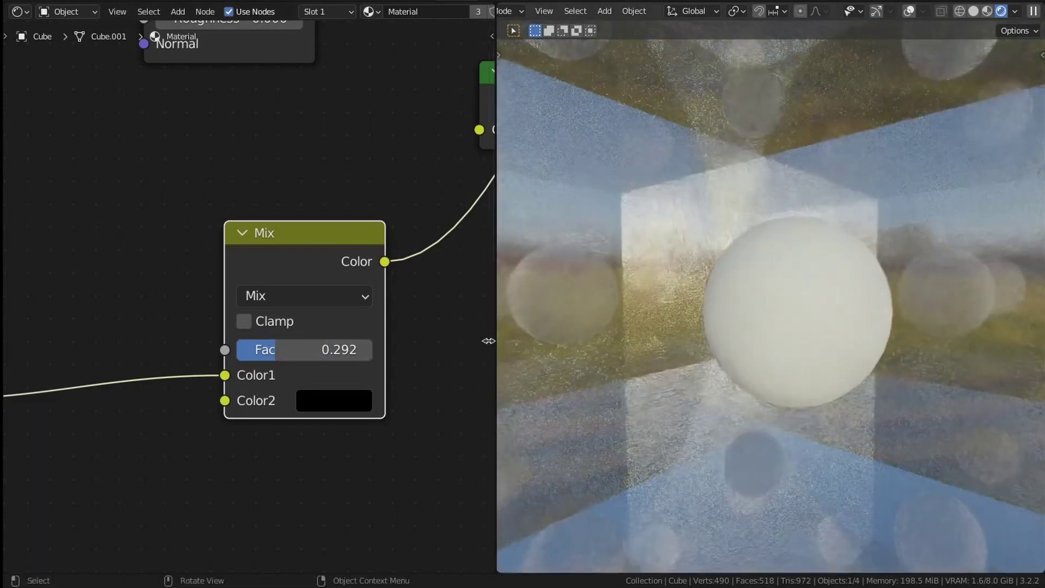
Preview the color Mix node's output on the cube from outside and inside, and set its Fac to 0.900.
ctrl+shift+click(357, 261)
scroll(692, 237, down, 6)
middle_drag(730, 238, 703, 292)
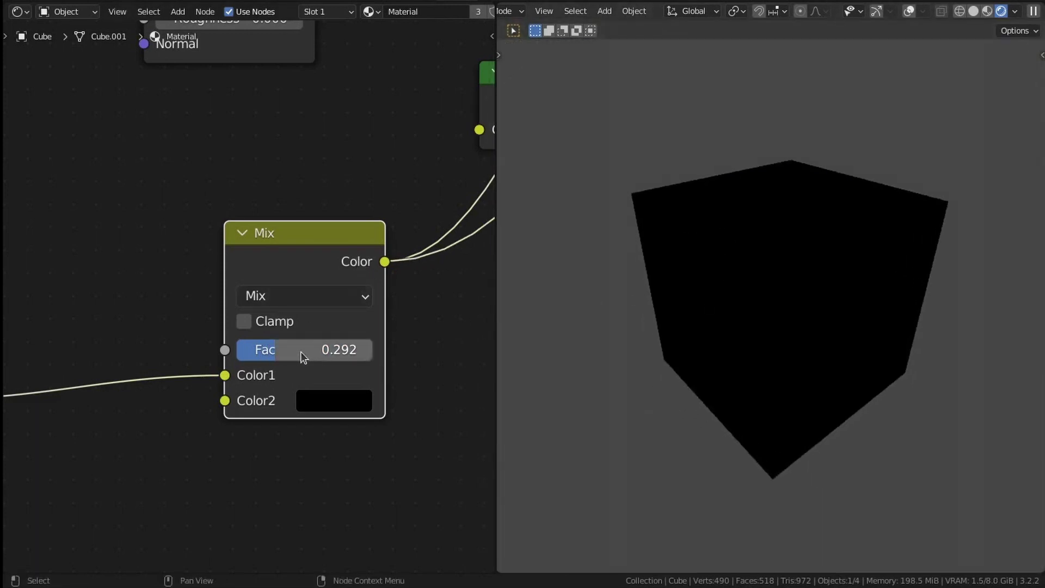
scroll(766, 321, up, 5)
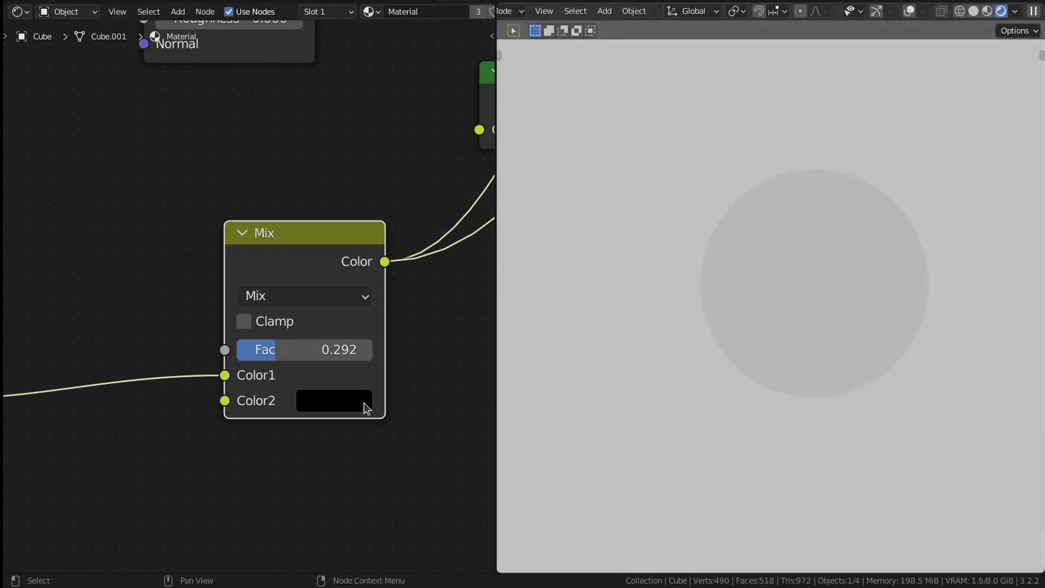
mouse_move(278, 350)
mouse_down()
mouse_move(372, 350)
mouse_move(358, 350)
mouse_up()
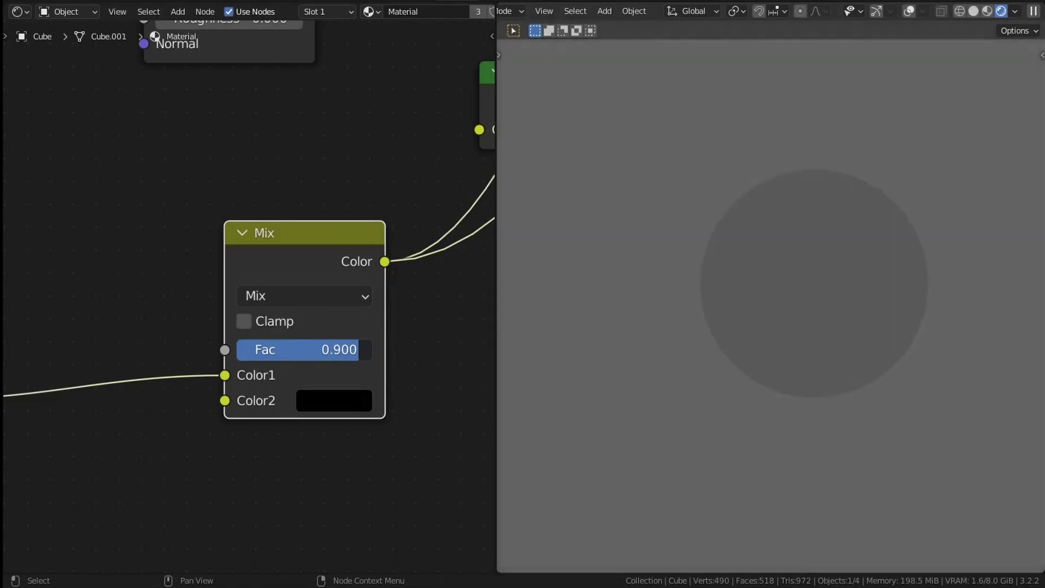
Route the final Mix Shader back to the Material Output's Surface and look at the whole cube.
scroll(367, 339, down, 2)
scroll(368, 340, down, 2)
middle_drag(424, 324, 188, 460)
ctrl+shift+click(354, 177)
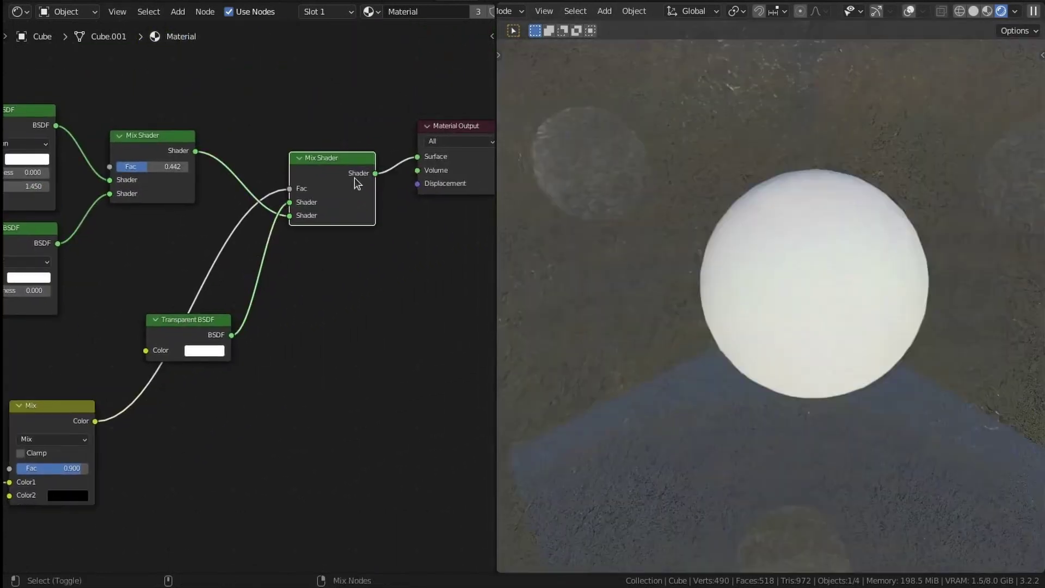
scroll(785, 266, down, 4)
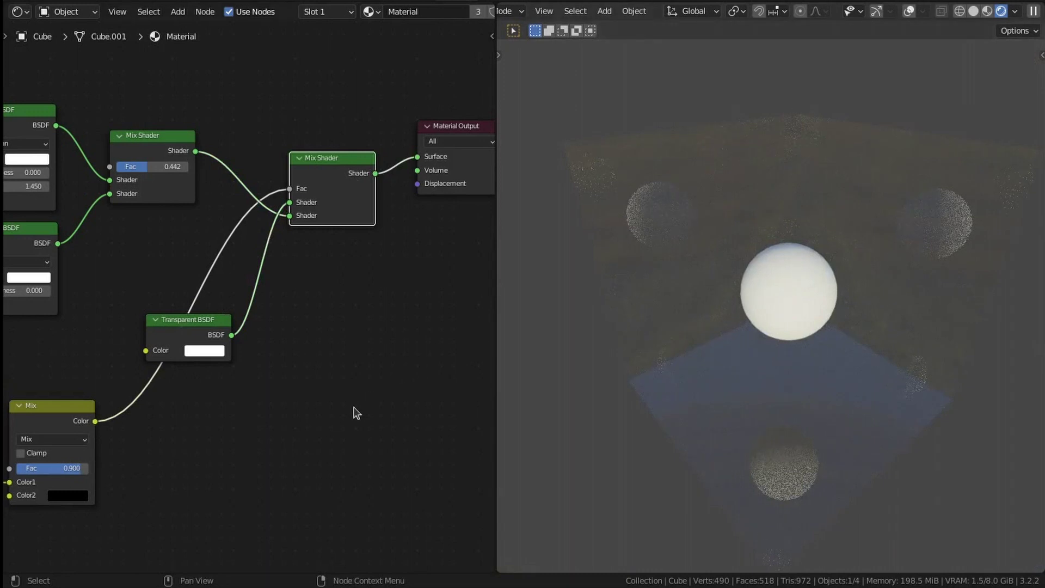
Set the color Mix node's Fac to 0.092.
middle_drag(348, 413, 488, 285)
scroll(238, 302, up, 5)
middle_drag(256, 361, 361, 295)
scroll(261, 295, up, 4)
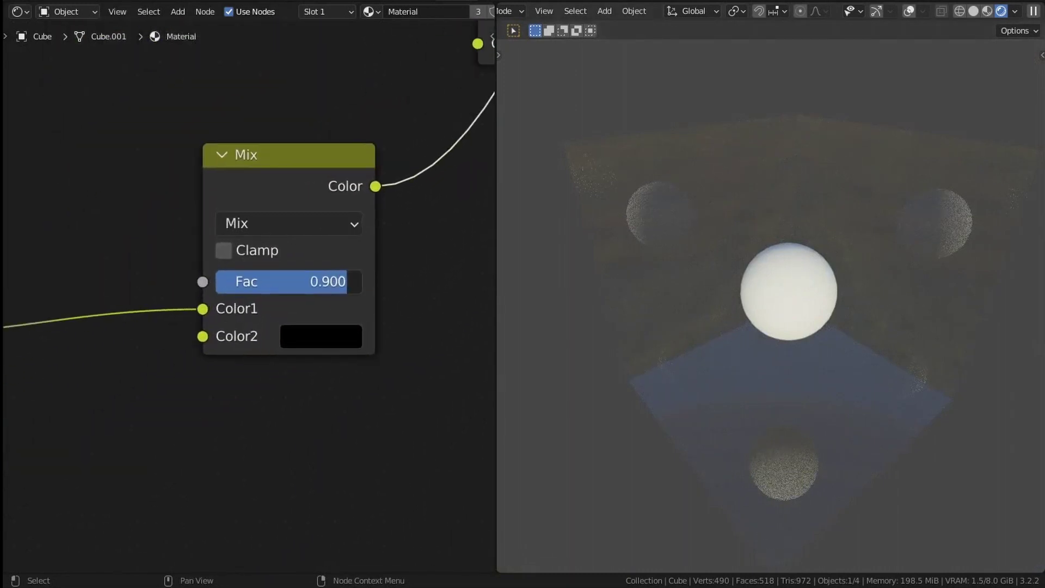
drag(346, 282, 230, 281)
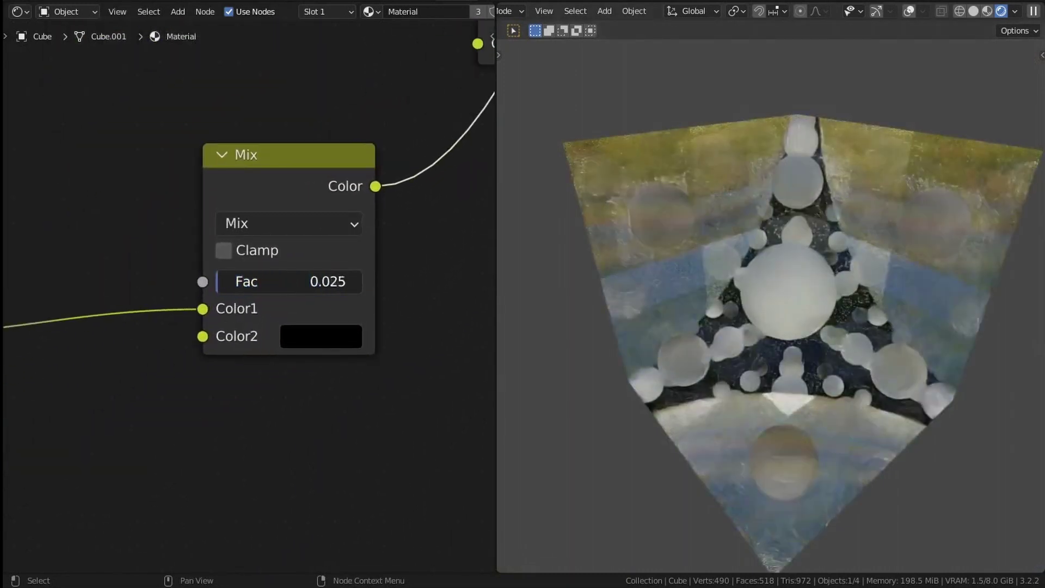
drag(288, 282, 299, 282)
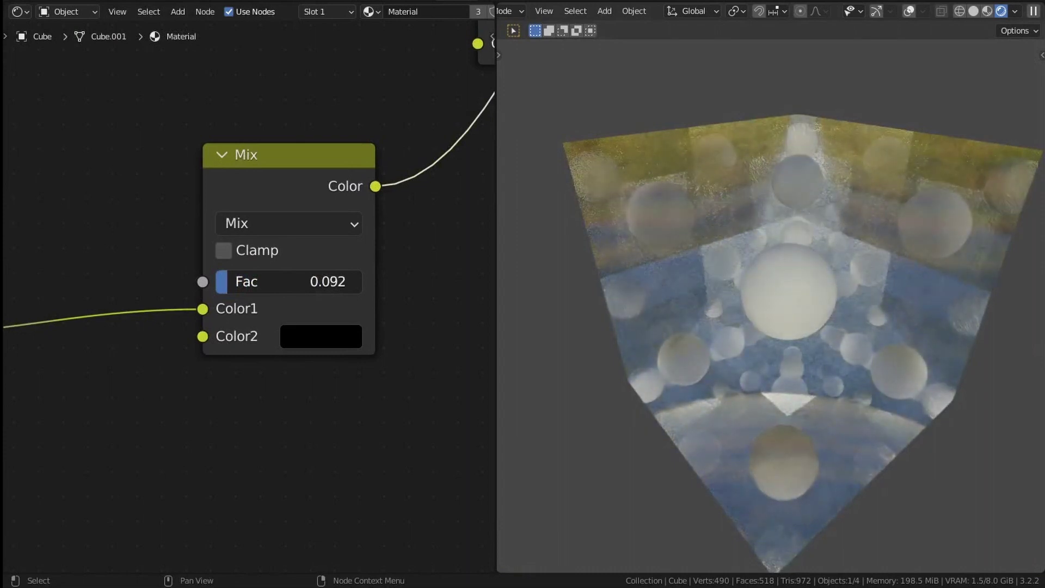
Insert a duplicate of the final Mix Shader before a shifted Material Output and feed Transparent BSDF into its second shader input.
scroll(336, 357, down, 14)
middle_drag(406, 215, 215, 393)
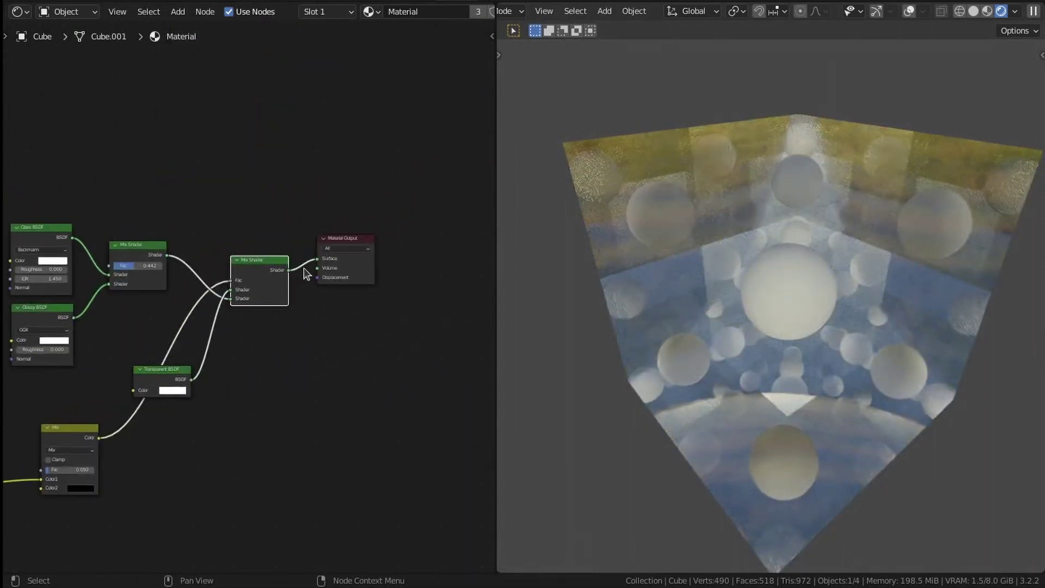
scroll(377, 224, up, 4)
drag(377, 224, 440, 232)
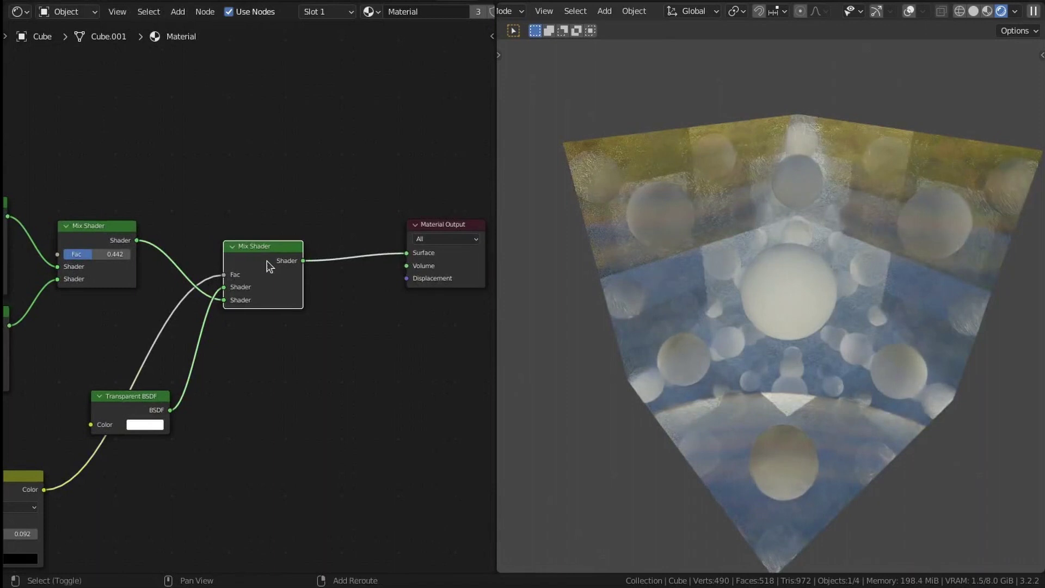
shift+click(267, 260)
key(shift+d)
click(361, 258)
middle_drag(275, 396, 299, 317)
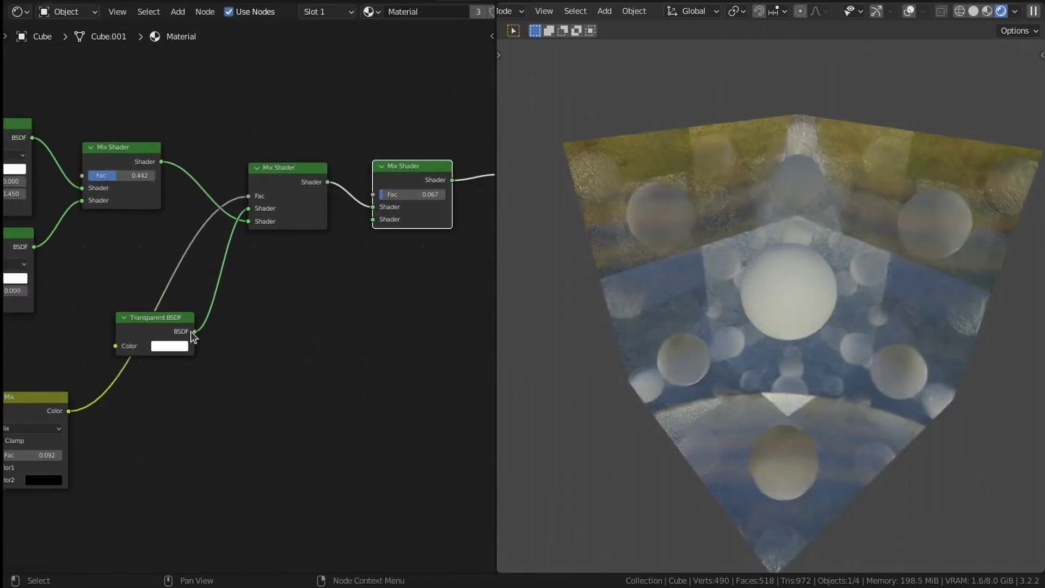
drag(194, 331, 373, 219)
Add a Light Path node in the empty area above the shader nodes.
middle_drag(249, 223, 283, 422)
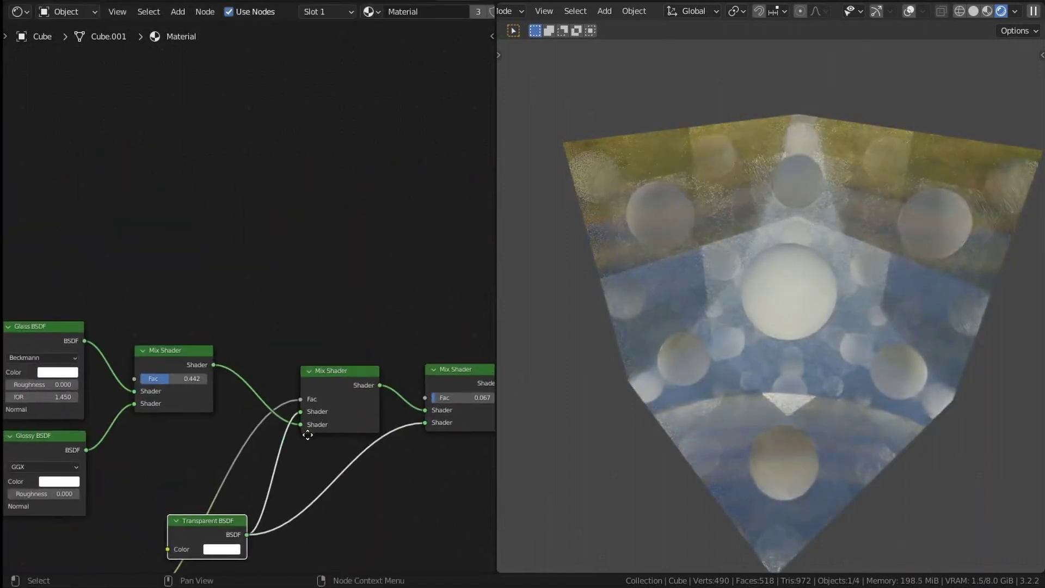
scroll(265, 314, down, 2)
middle_drag(169, 256, 191, 345)
key(shift+a)
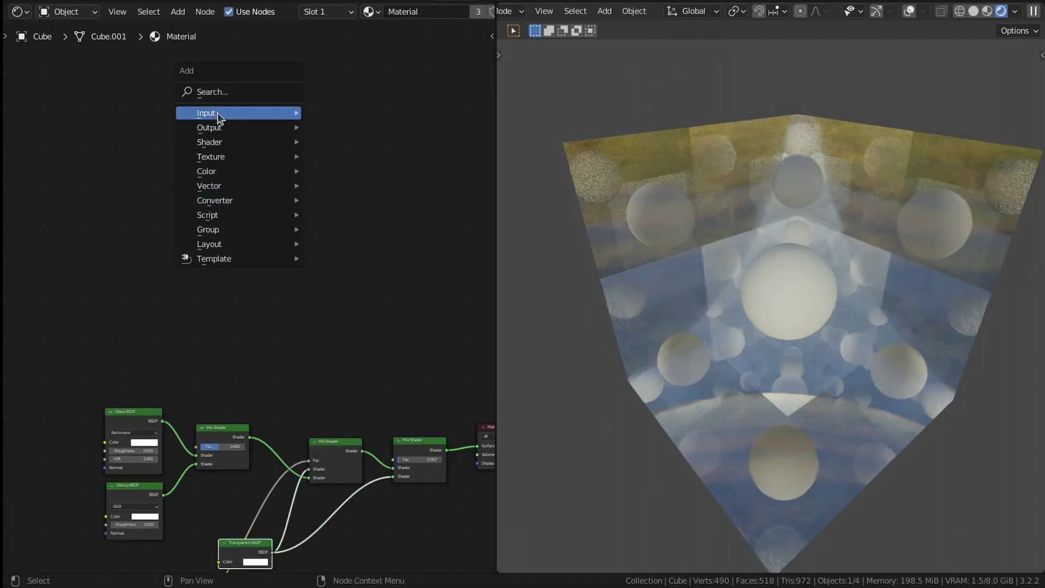
mouse_move(217, 113)
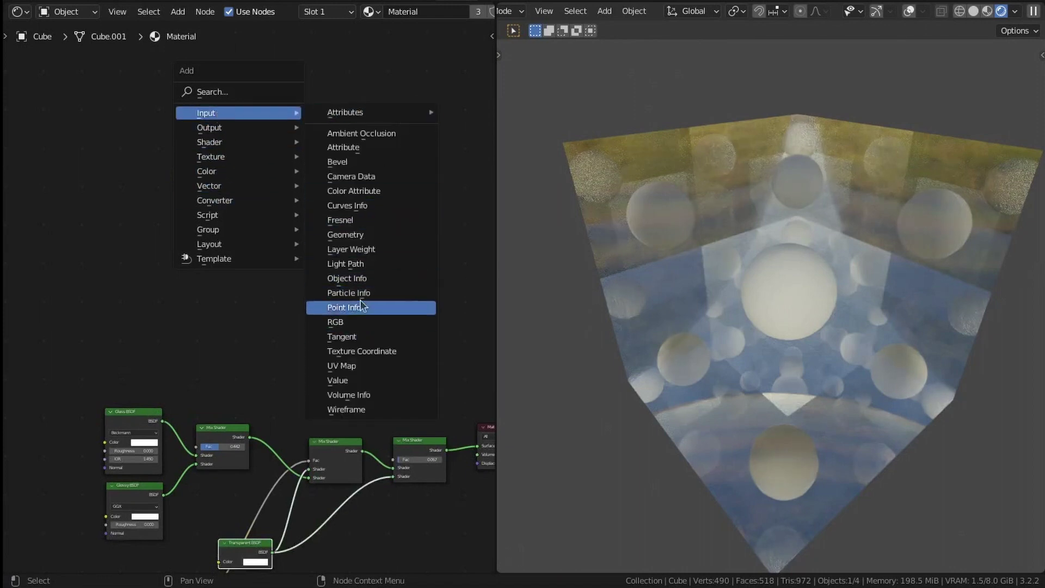
click(345, 264)
scroll(354, 261, up, 2)
click(351, 237)
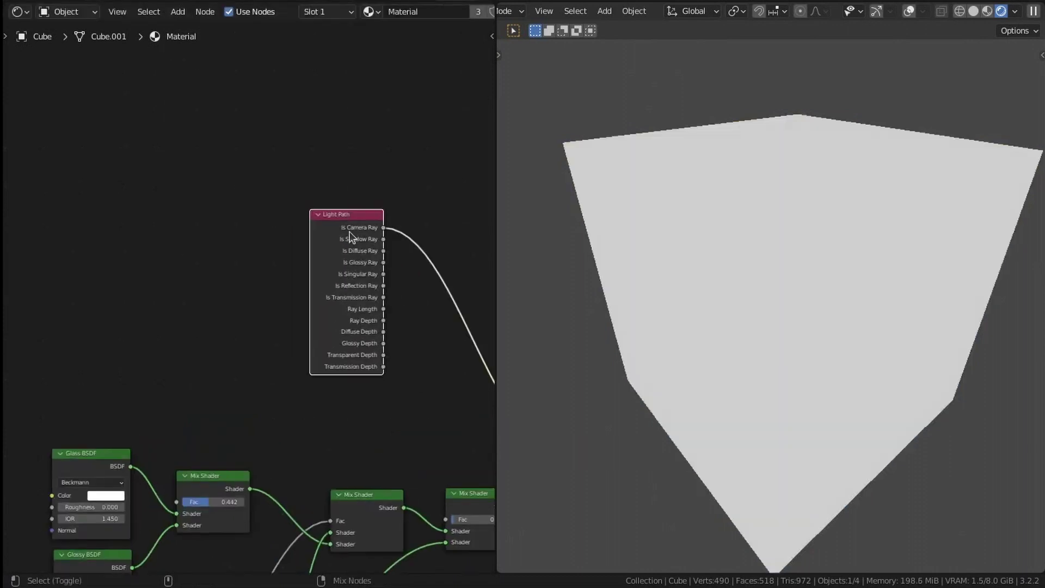
Preview the Light Path node's outputs on the cube one after another, down to Ray Depth.
ctrl+shift+click(350, 232)
ctrl+shift+click(350, 233)
alt+scroll(353, 230, down, 4)
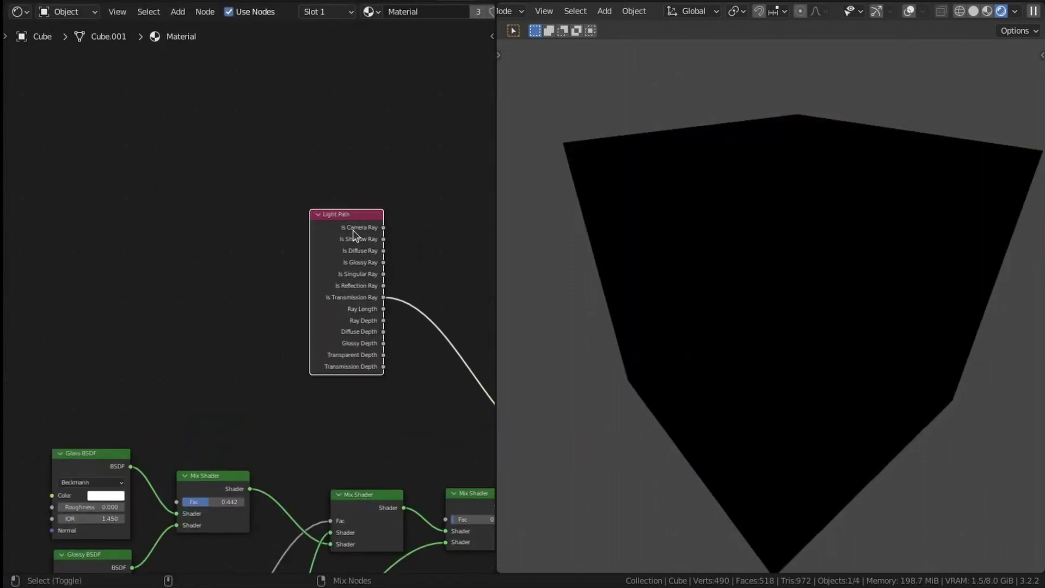
Insert a Math node set to Add between Light Path's Ray Depth output and the Viewer.
middle_drag(430, 392, 278, 339)
scroll(267, 333, up, 1)
key(shift+a)
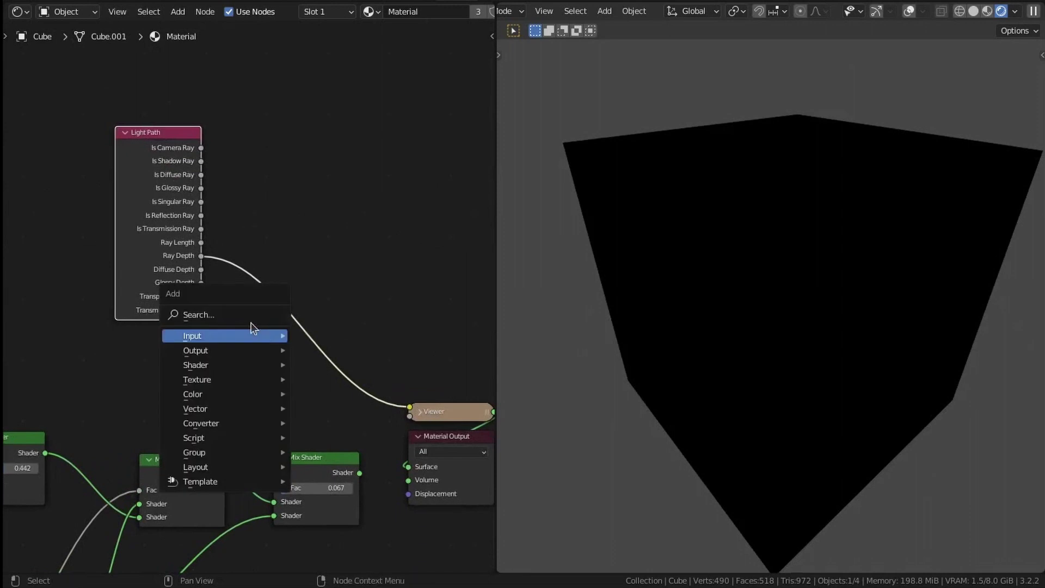
mouse_move(235, 419)
click(334, 335)
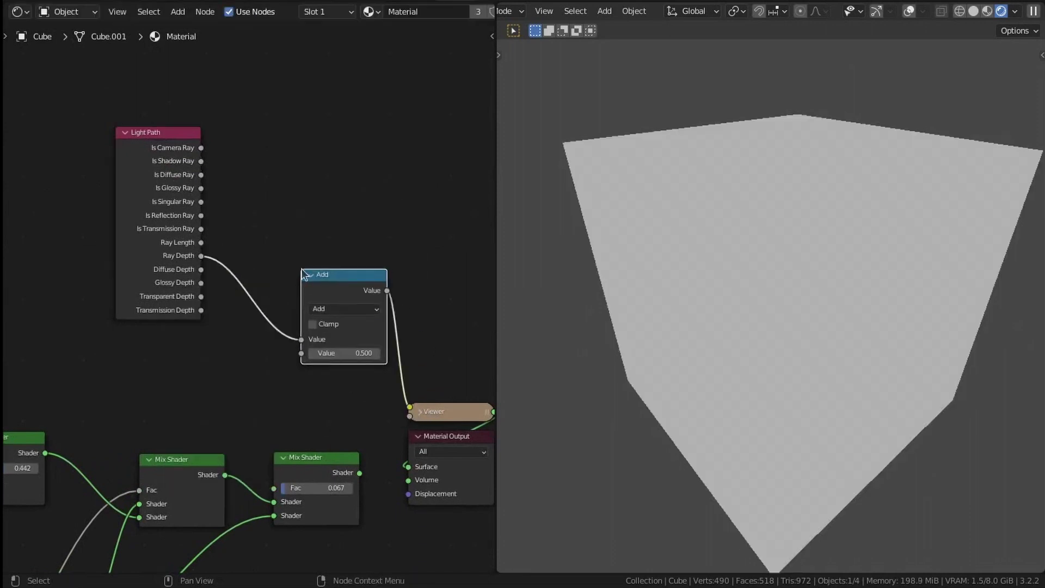
Change the Math node's operation from Add to Greater Than.
click(315, 297)
click(315, 308)
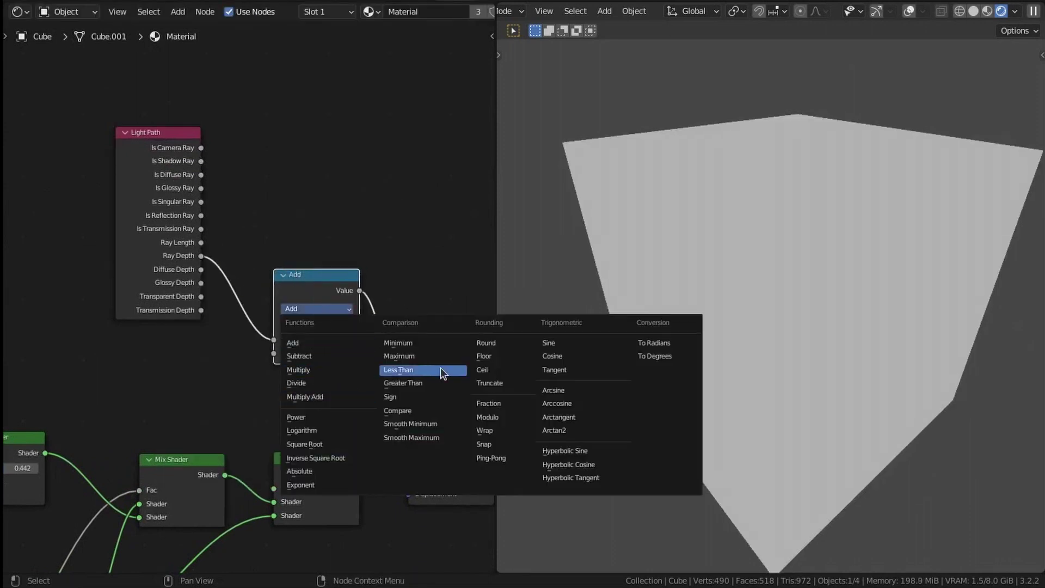
click(405, 384)
Drive the last Mix Shader's Fac with the Greater Than output and connect that Mix Shader to the Material Output's Surface.
drag(412, 405, 274, 487)
drag(359, 472, 408, 466)
click(309, 459)
drag(308, 460, 361, 426)
Try Greater Than thresholds of 7 and 15.48 while comparing the cube's internal reflections.
scroll(345, 436, up, 5)
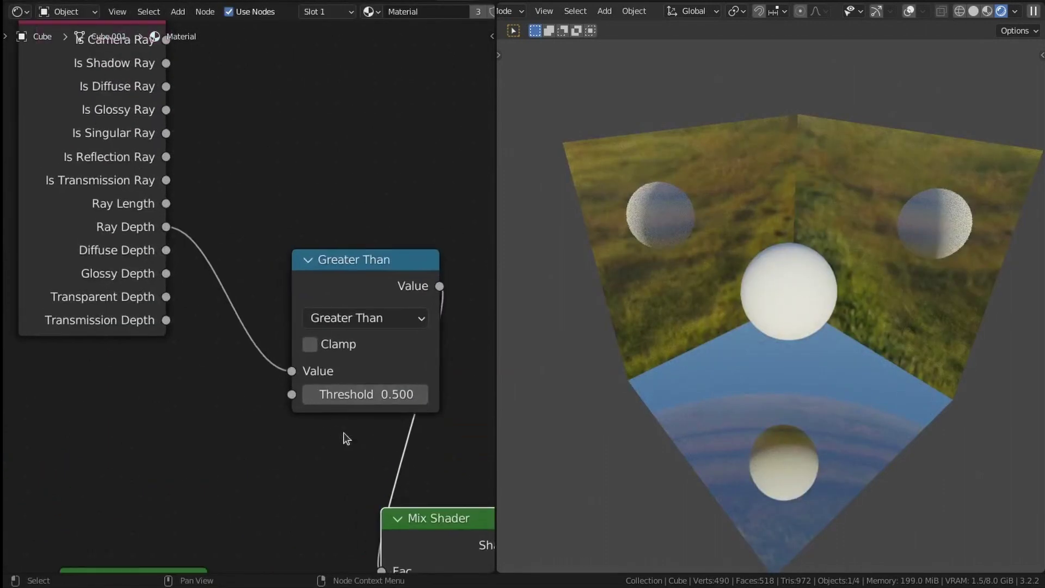
middle_drag(339, 396, 261, 348)
drag(267, 172, 220, 192)
scroll(839, 303, up, 1)
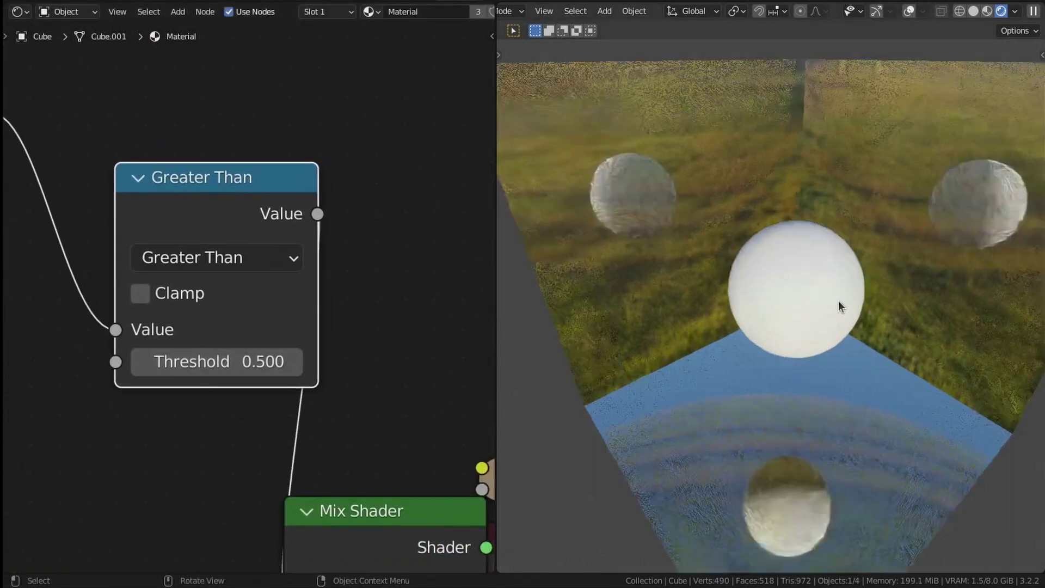
scroll(823, 331, down, 6)
scroll(531, 445, down, 4)
middle_drag(385, 456, 408, 439)
scroll(336, 352, up, 2)
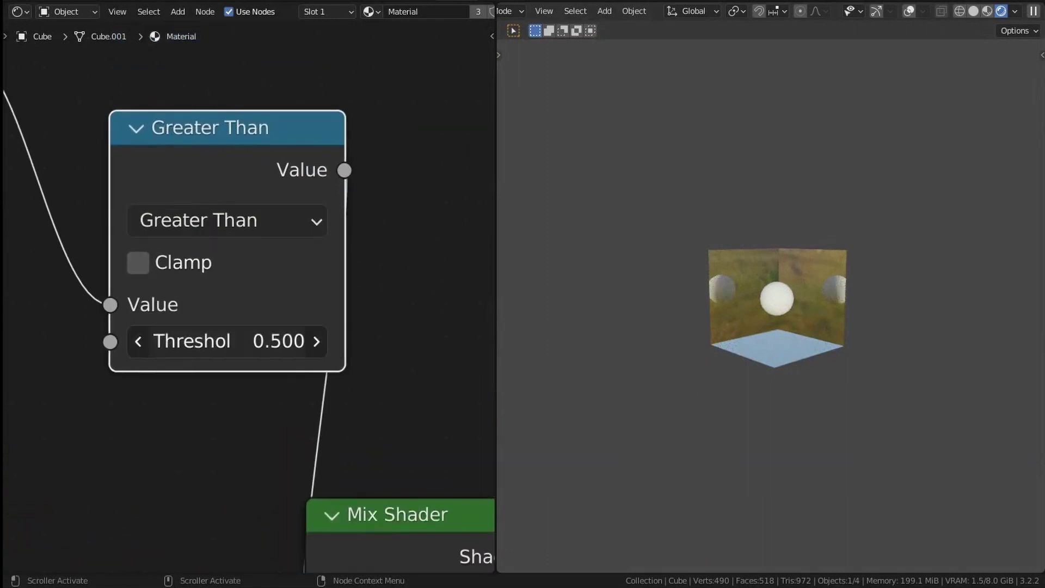
ctrl+drag(229, 341, 410, 341)
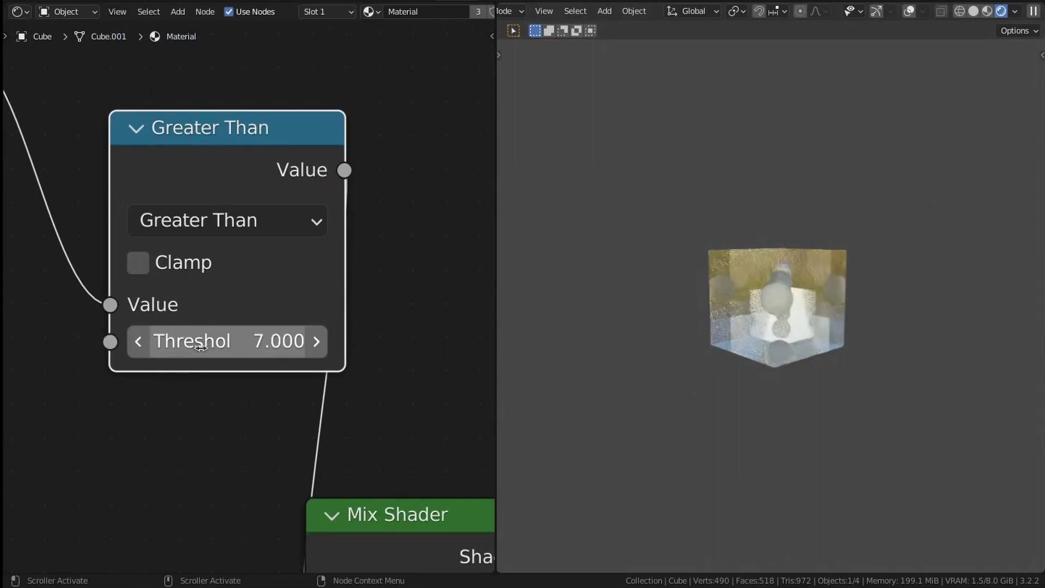
scroll(829, 370, up, 3)
middle_drag(841, 310, 834, 343)
scroll(833, 346, up, 4)
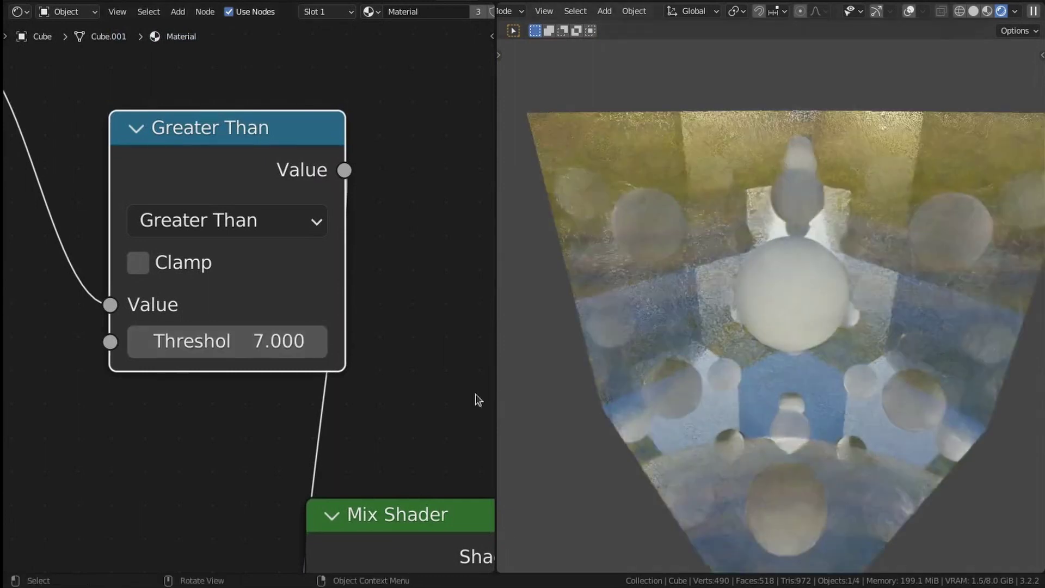
ctrl+drag(235, 343, 488, 266)
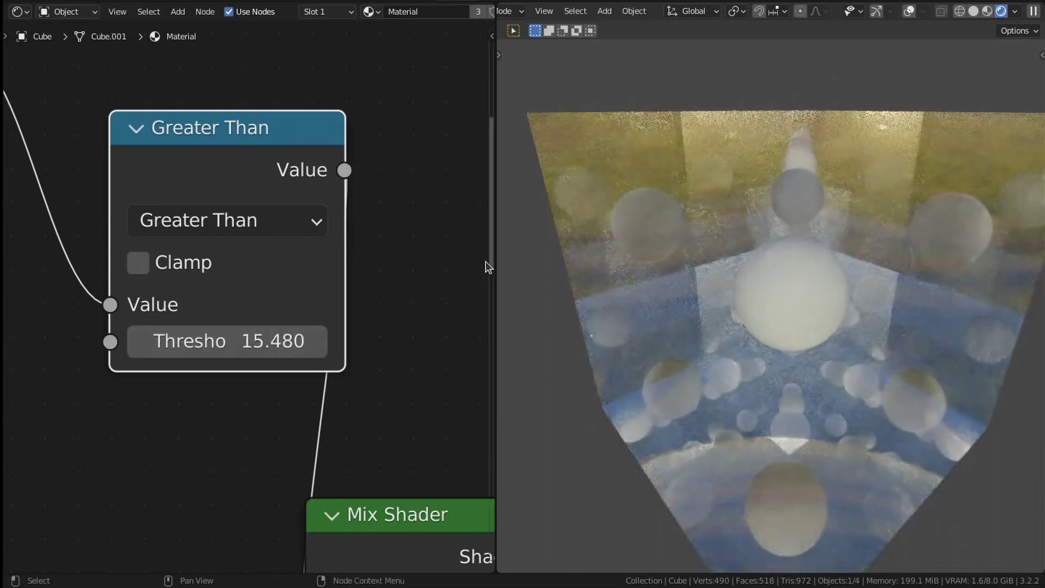
scroll(929, 323, down, 2)
Set the Greater Than threshold to 100 and inspect the cube's reflections up close.
click(194, 341)
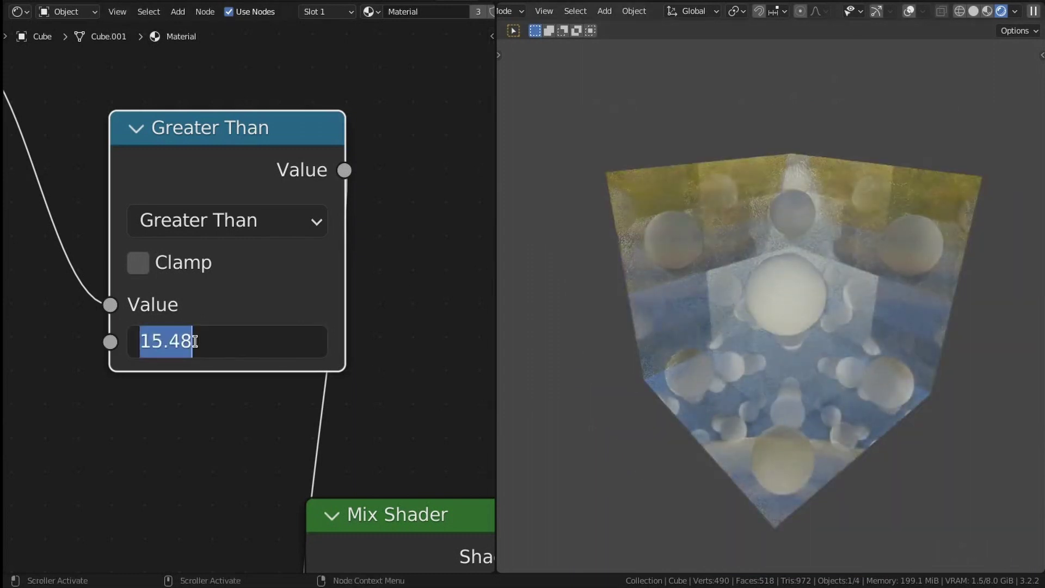
text(100)
key(Return)
scroll(859, 365, up, 5)
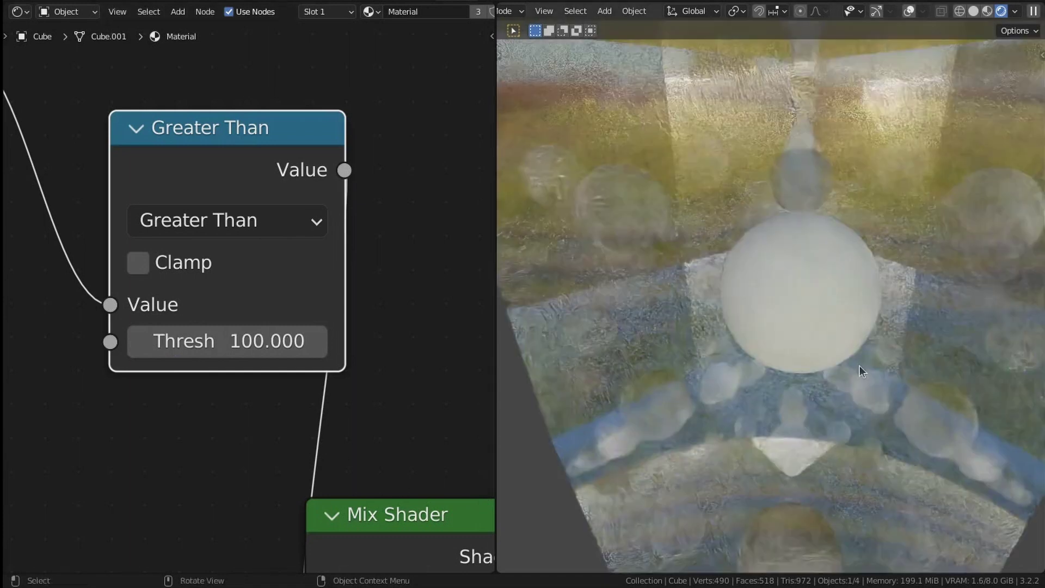
scroll(856, 374, up, 4)
middle_drag(717, 266, 711, 305)
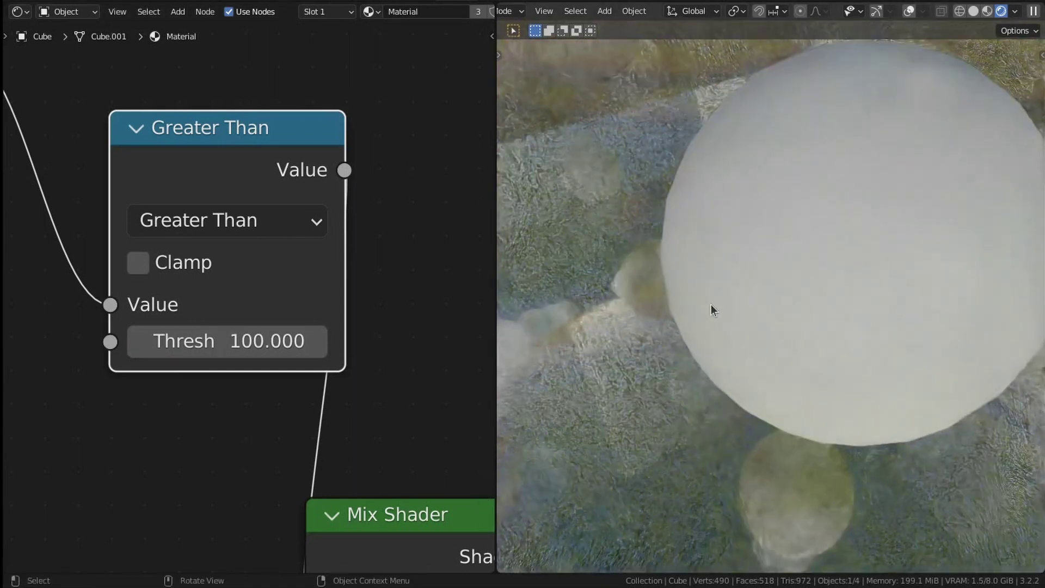
scroll(711, 305, down, 5)
scroll(253, 316, down, 6)
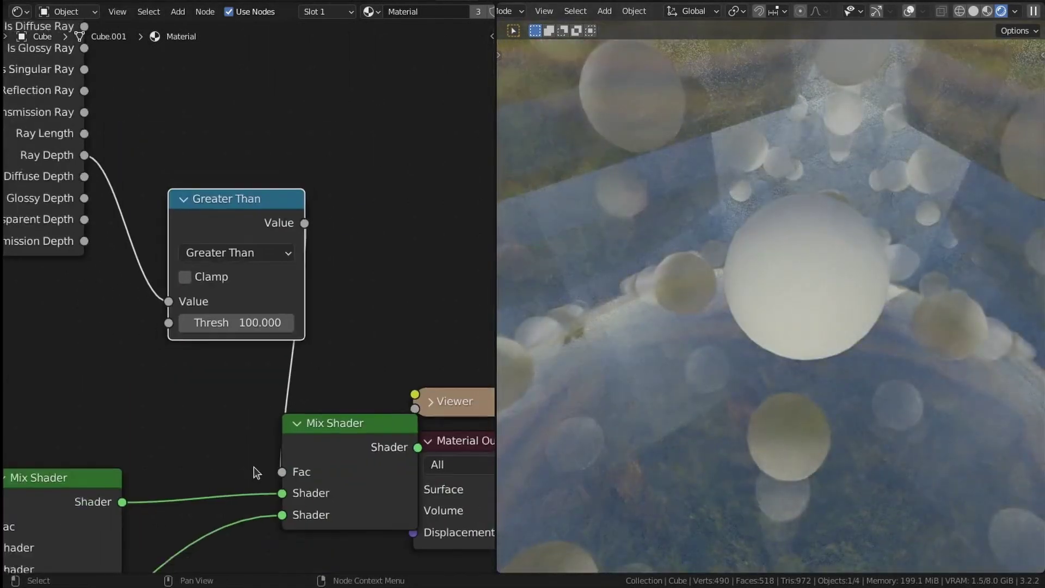
Move the last Mix Shader away from the Material Output and delete the Viewer node.
middle_drag(263, 507, 300, 351)
drag(379, 294, 324, 294)
click(435, 276)
key(x)
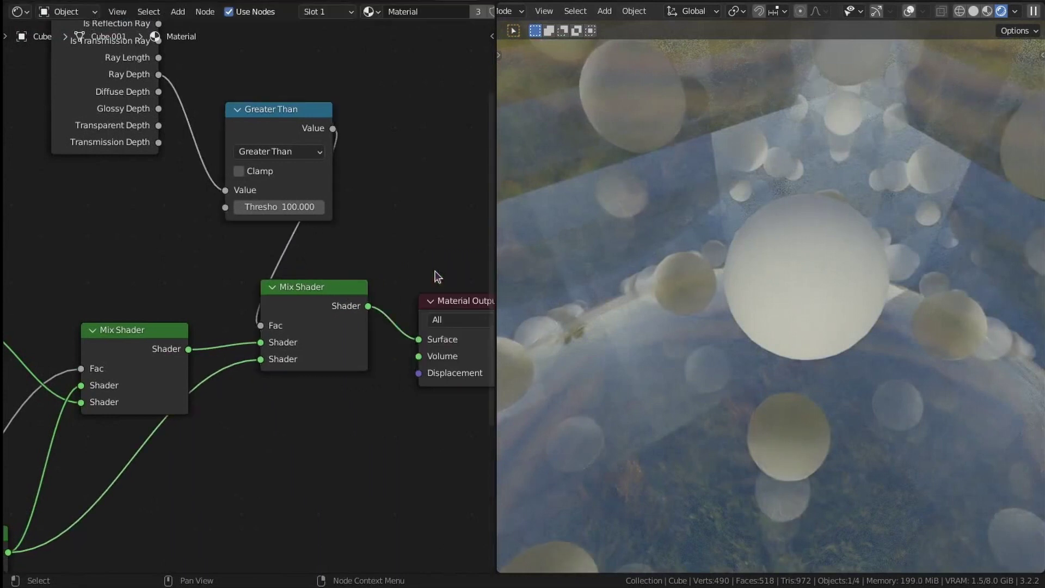
Tidy the node tree by shifting the middle Mix Shader and moving the Geometry and Mix color nodes above the Glass BSDF.
scroll(229, 424, down, 4)
middle_drag(229, 425, 426, 364)
drag(353, 263, 319, 251)
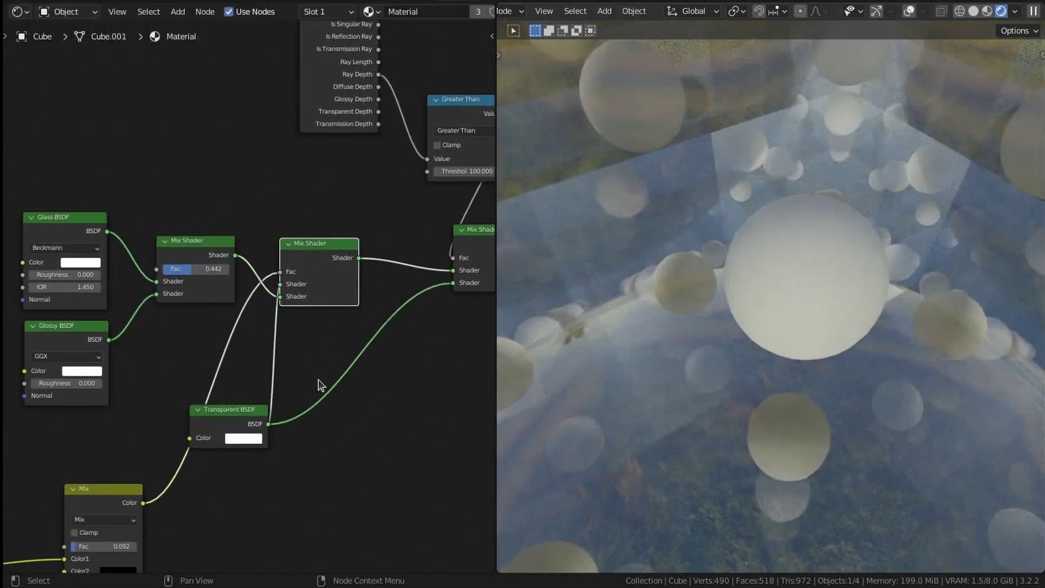
scroll(310, 375, up, 4)
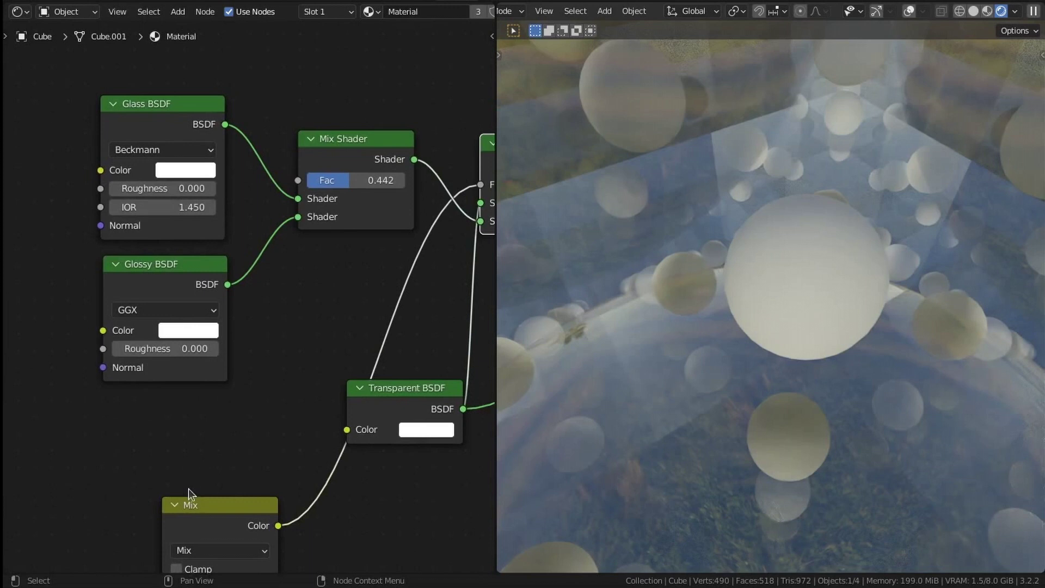
scroll(188, 488, down, 3)
drag(61, 376, 218, 435)
middle_drag(240, 382, 245, 459)
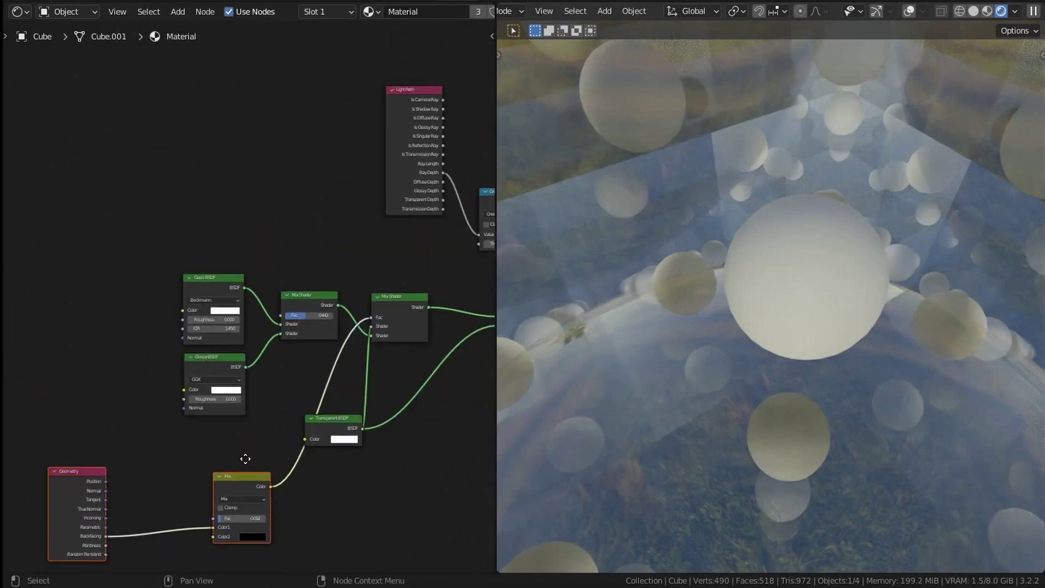
key(g)
click(281, 151)
Raise the Fac of the Mix Shader combining Glass and Glossy BSDF to 1.000.
scroll(289, 285, up, 3)
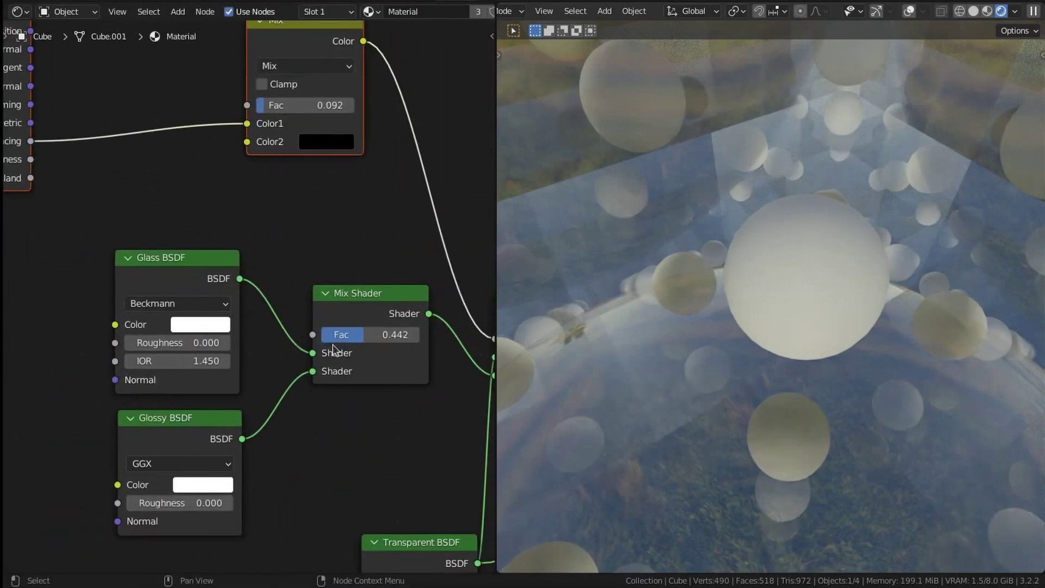
scroll(348, 337, up, 4)
middle_drag(409, 358, 300, 373)
scroll(348, 370, up, 4)
scroll(348, 371, down, 5)
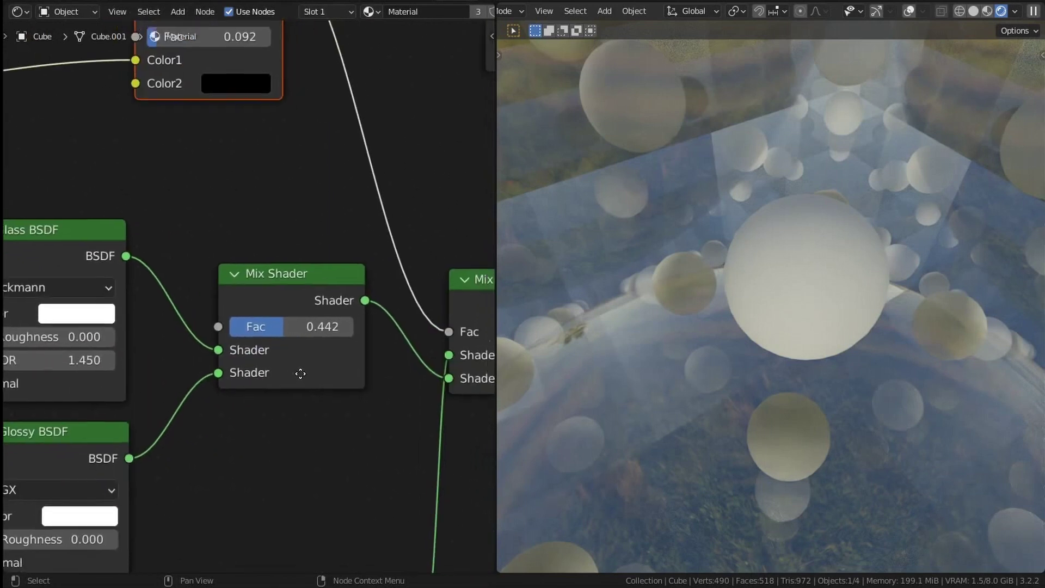
scroll(277, 346, up, 1)
drag(280, 326, 363, 326)
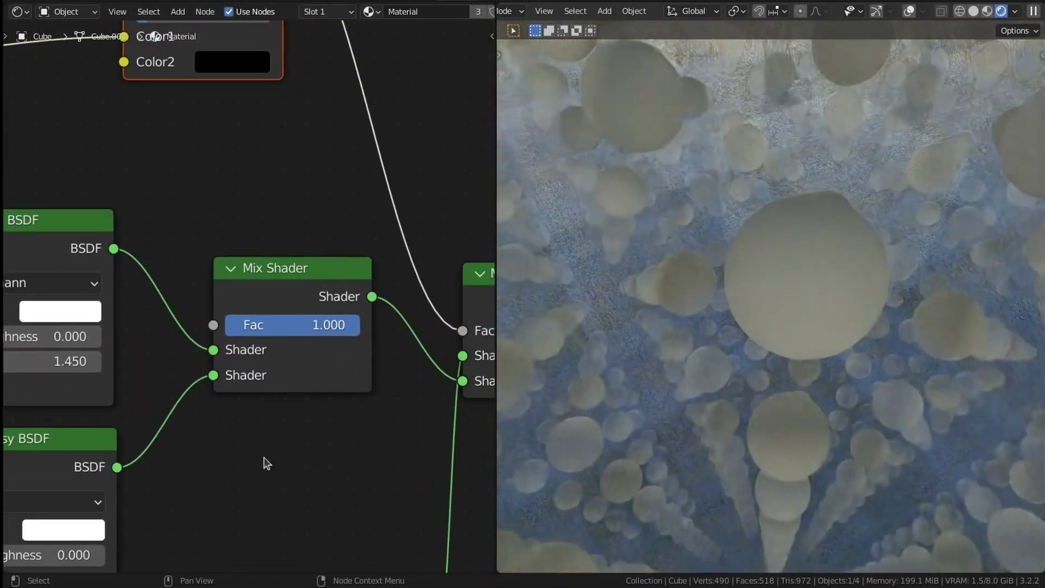
scroll(328, 338, down, 1)
scroll(622, 288, down, 5)
scroll(246, 363, down, 1)
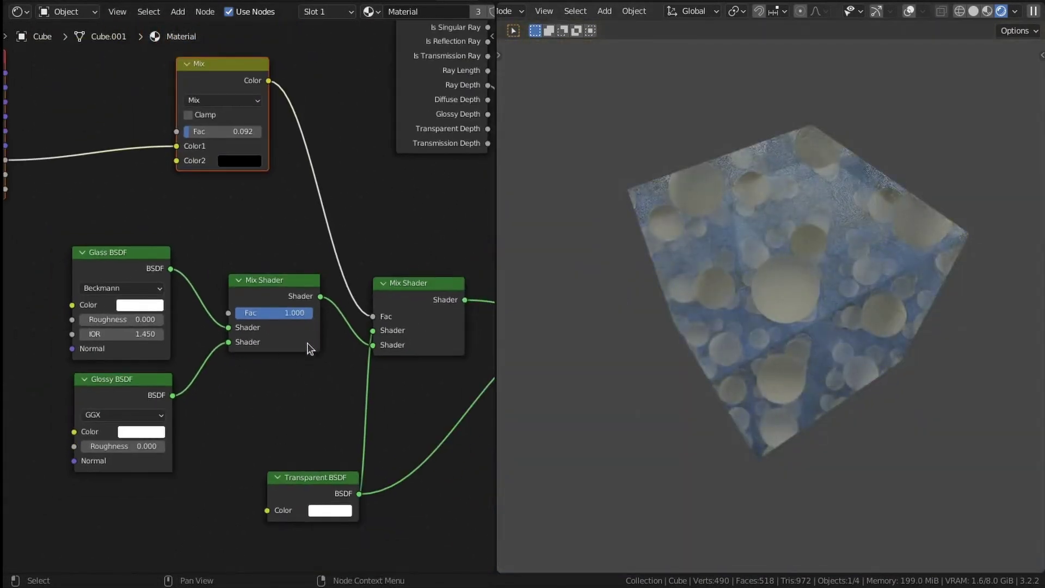
scroll(308, 348, up, 3)
drag(307, 330, 380, 329)
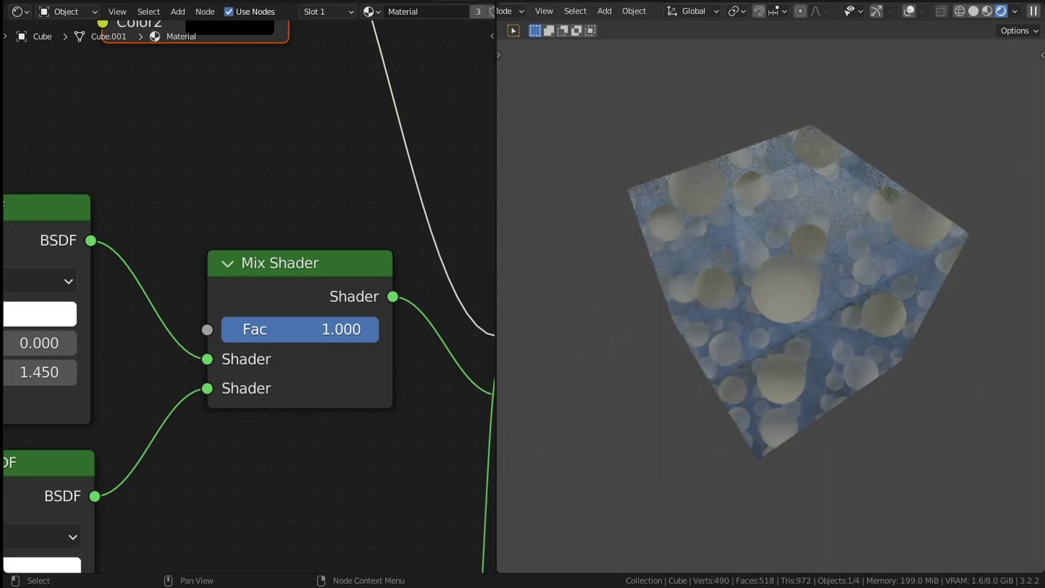
scroll(354, 379, down, 3)
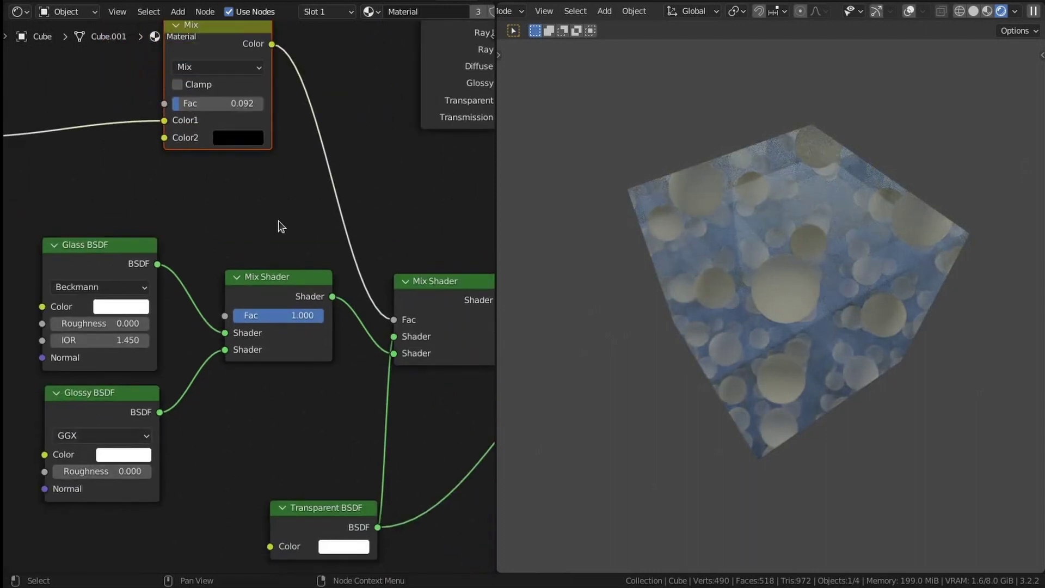
Lower the Mix color node's Fac to 0.083.
scroll(279, 226, up, 2)
mouse_move(373, 135)
mouse_down()
mouse_move(473, 135)
mouse_move(360, 135)
mouse_move(369, 135)
mouse_up()
scroll(347, 315, down, 5)
middle_drag(348, 315, 118, 264)
scroll(118, 263, up, 2)
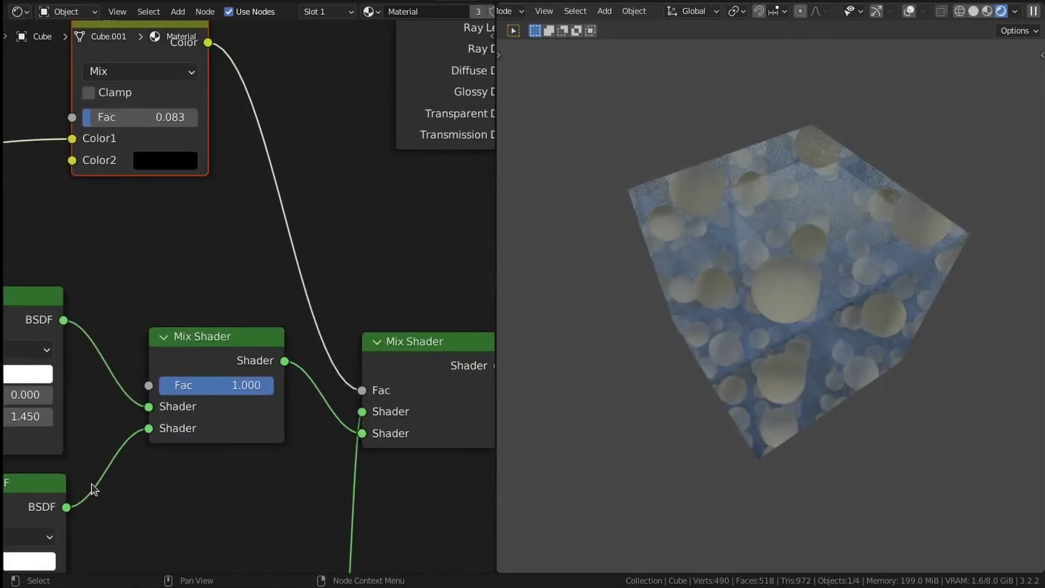
Try linking Glossy BSDF directly to the middle Mix Shader's second shader input, and reconnect the Glass-Glossy Mix Shader there.
drag(66, 506, 98, 501)
drag(354, 434, 354, 435)
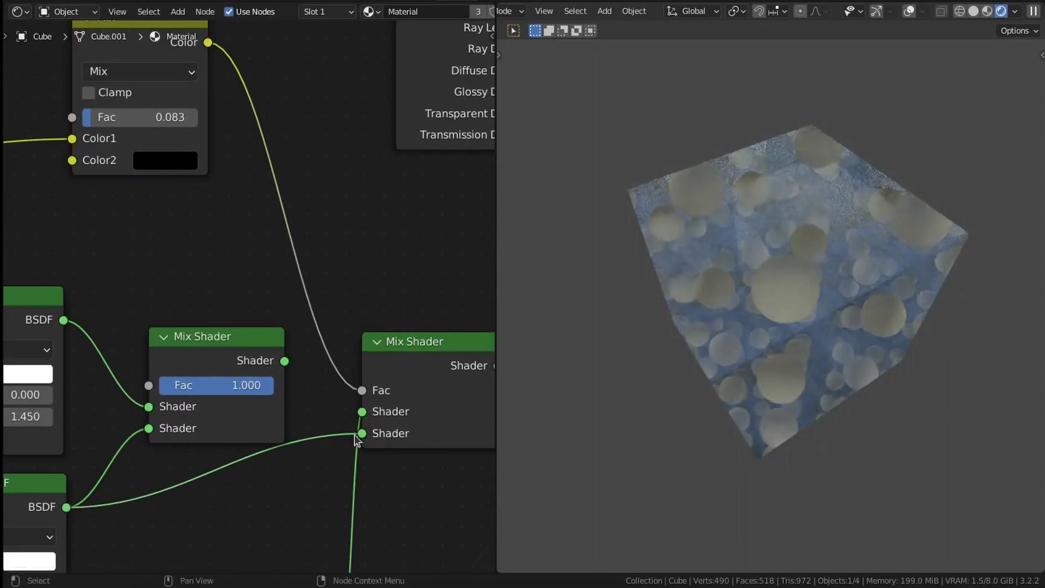
drag(284, 361, 378, 438)
scroll(379, 442, down, 2)
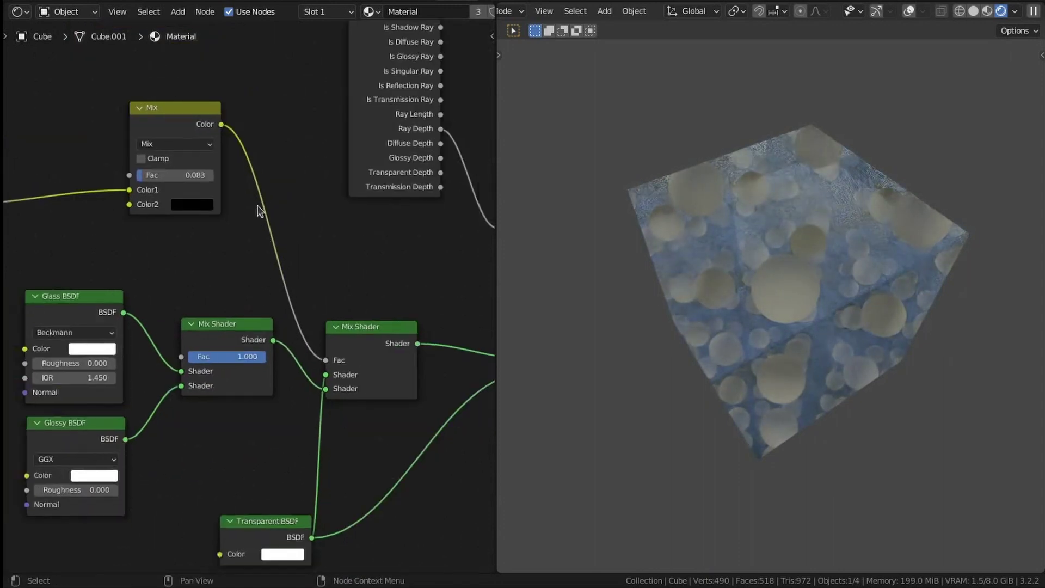
Examine the cube's repeated internal reflections from several angles and distances.
scroll(772, 296, up, 6)
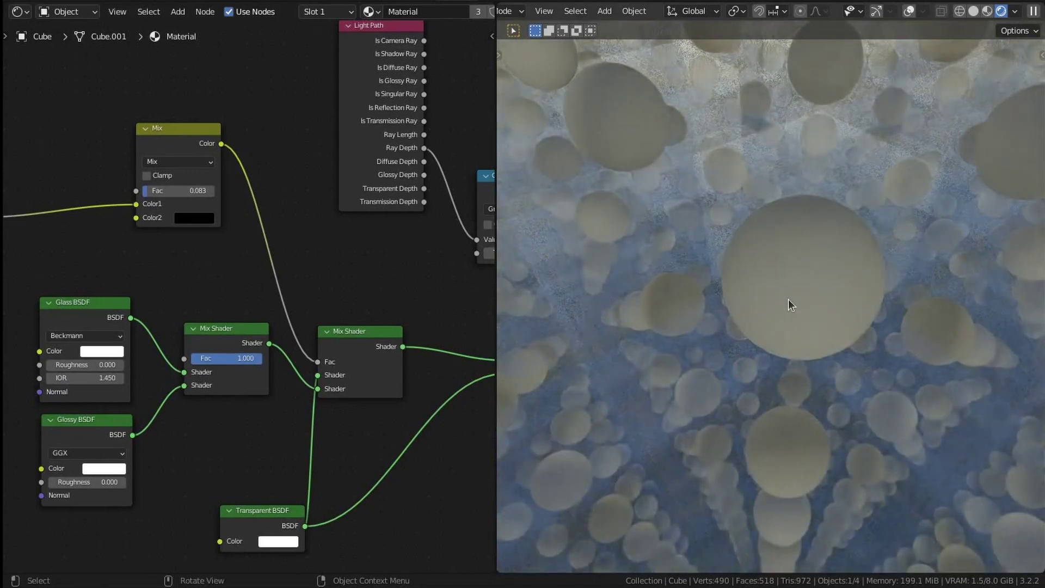
scroll(787, 298, down, 6)
middle_drag(759, 328, 762, 275)
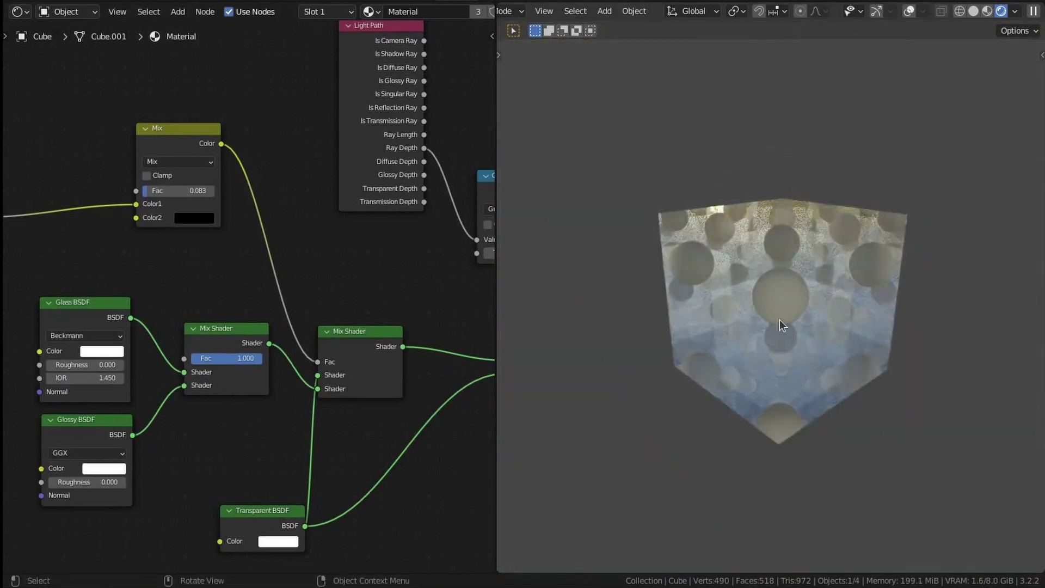
scroll(780, 322, up, 4)
scroll(795, 324, down, 4)
middle_drag(798, 322, 803, 296)
scroll(805, 295, up, 2)
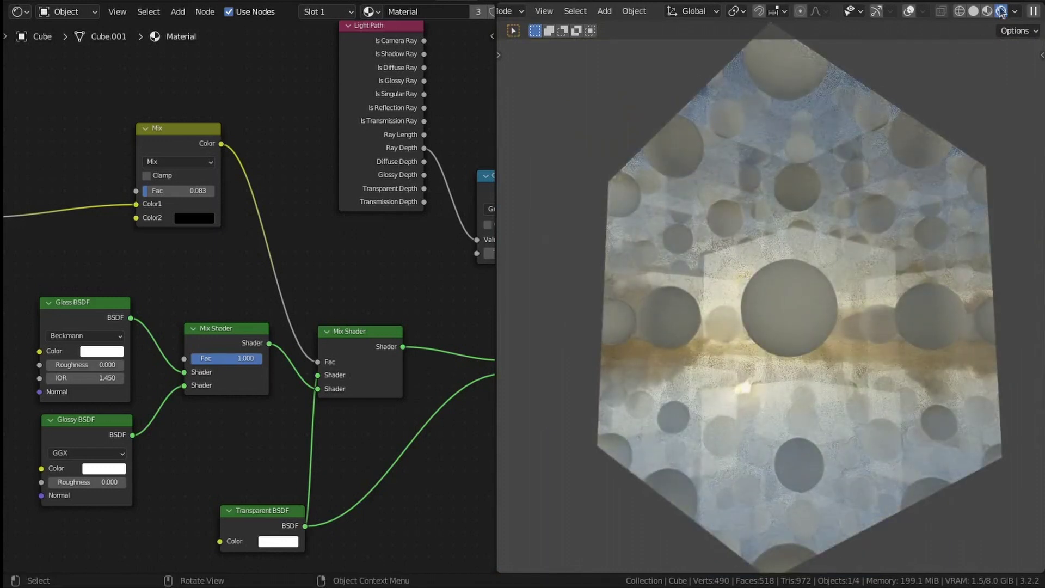
Switch the rendered viewport's lighting environment to the forest image.
click(1014, 12)
key(Escape)
click(1013, 14)
click(932, 136)
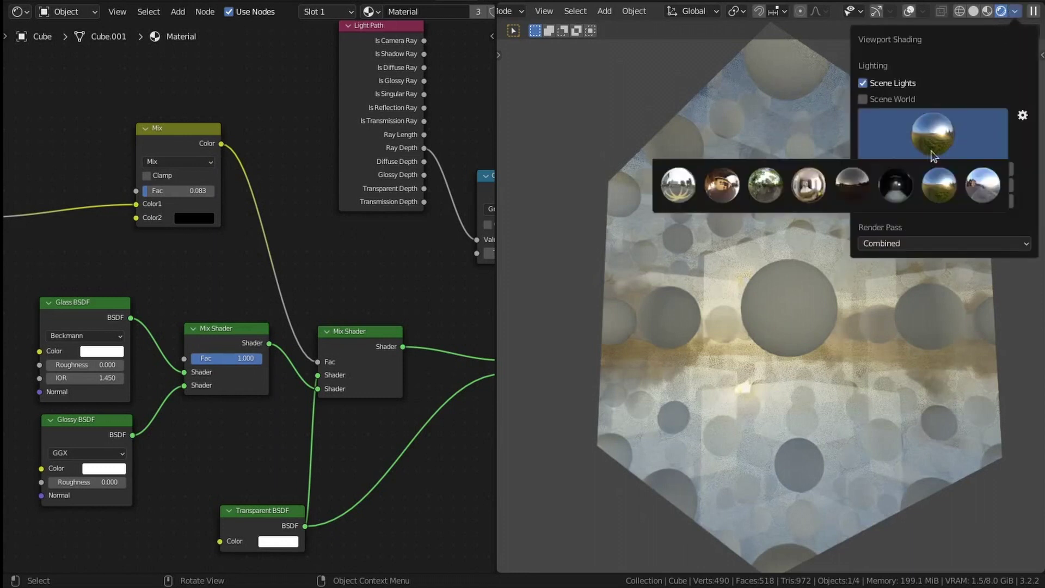
click(789, 201)
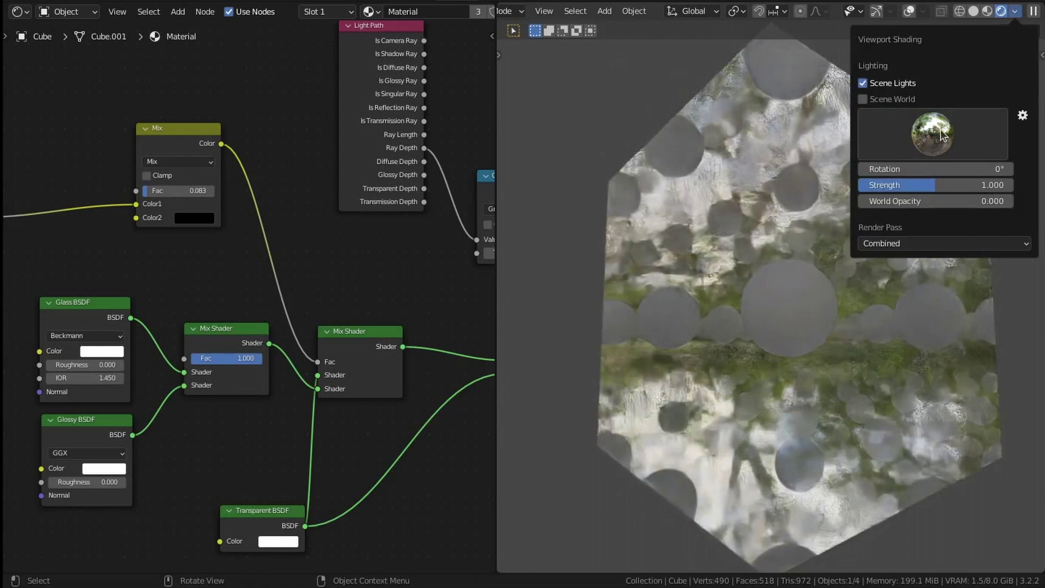
Switch the viewport's lighting environment to the dark studio image and view the cube from another angle.
click(1015, 12)
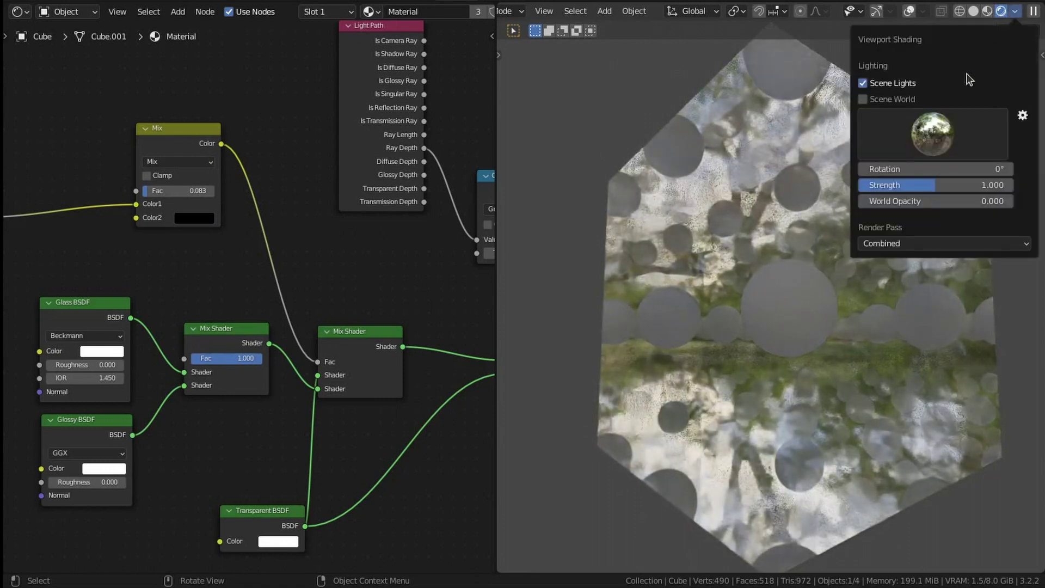
click(888, 156)
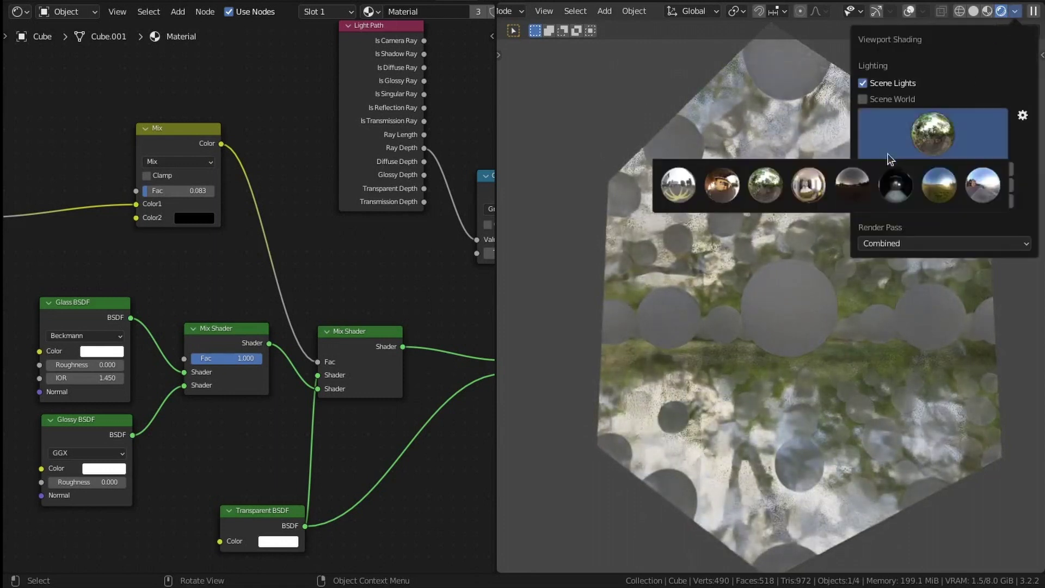
click(891, 187)
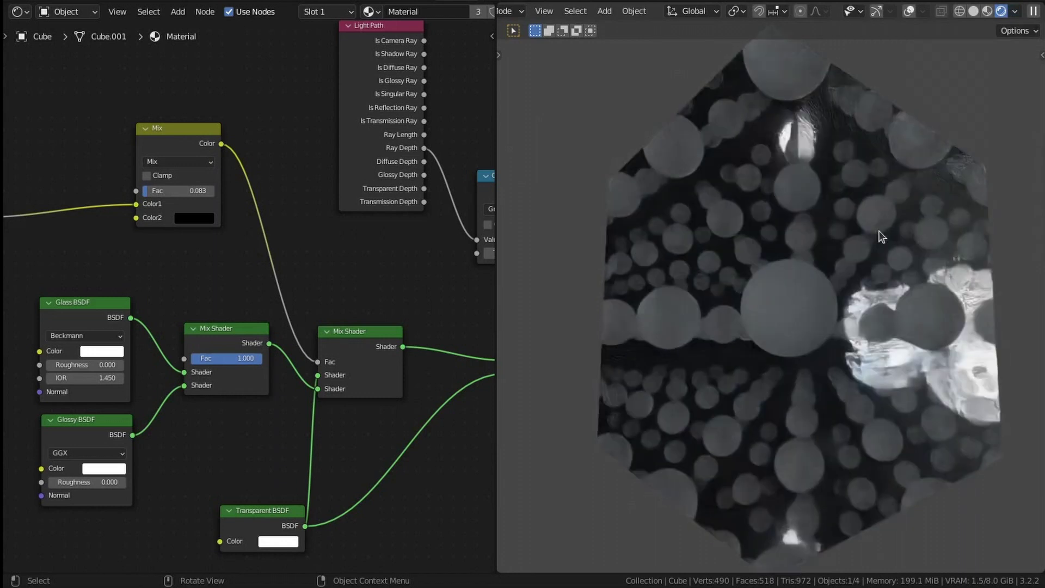
mouse_move(862, 206)
middle_down()
mouse_move(818, 238)
mouse_move(851, 295)
mouse_move(882, 276)
mouse_move(873, 267)
middle_up()
scroll(873, 267, up, 4)
Switch the viewport's lighting environment to the last image in the list, the outdoor street with blue sky.
click(1016, 12)
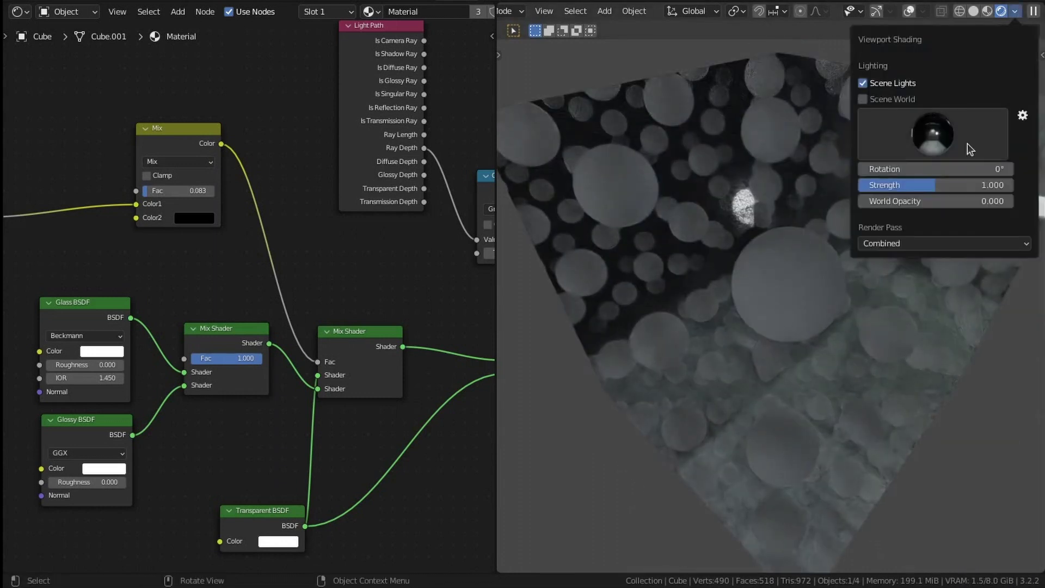
click(968, 146)
click(967, 177)
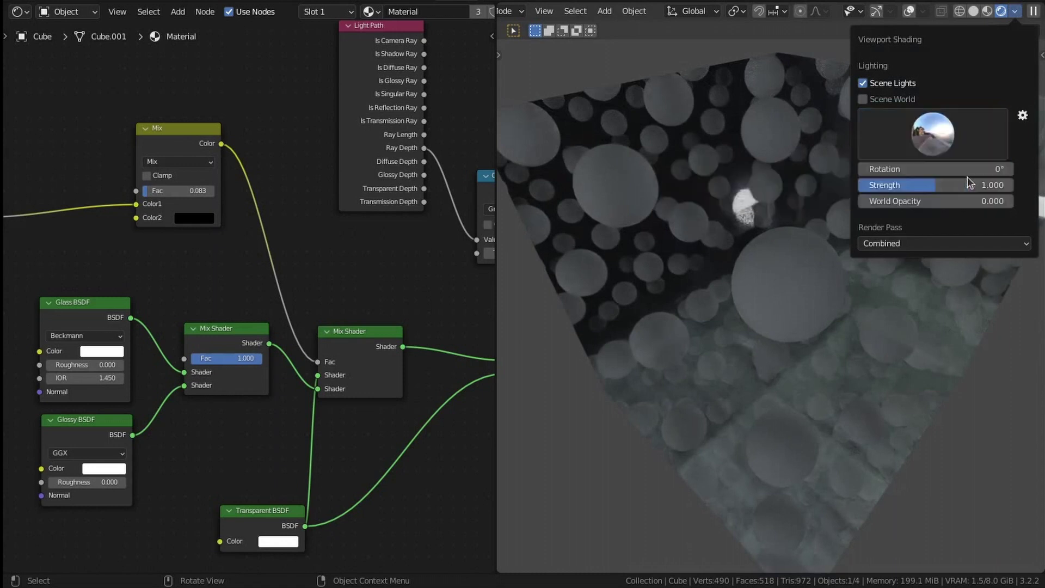
scroll(838, 332, down, 5)
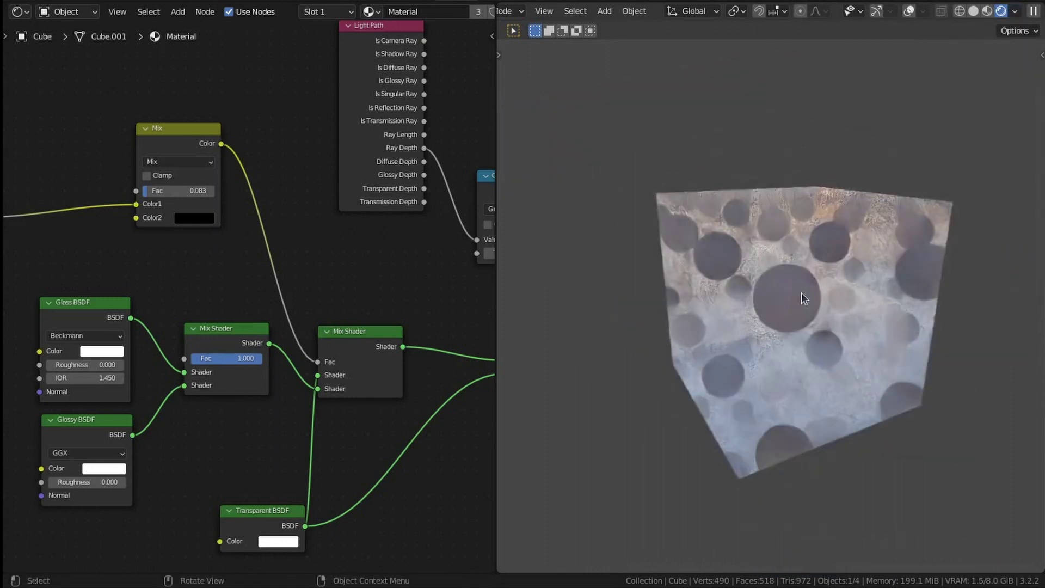
Examine the cube's reflections under the street lighting from several angles, both zoomed out and close up.
scroll(801, 292, down, 2)
scroll(825, 299, up, 3)
middle_drag(825, 299, 825, 331)
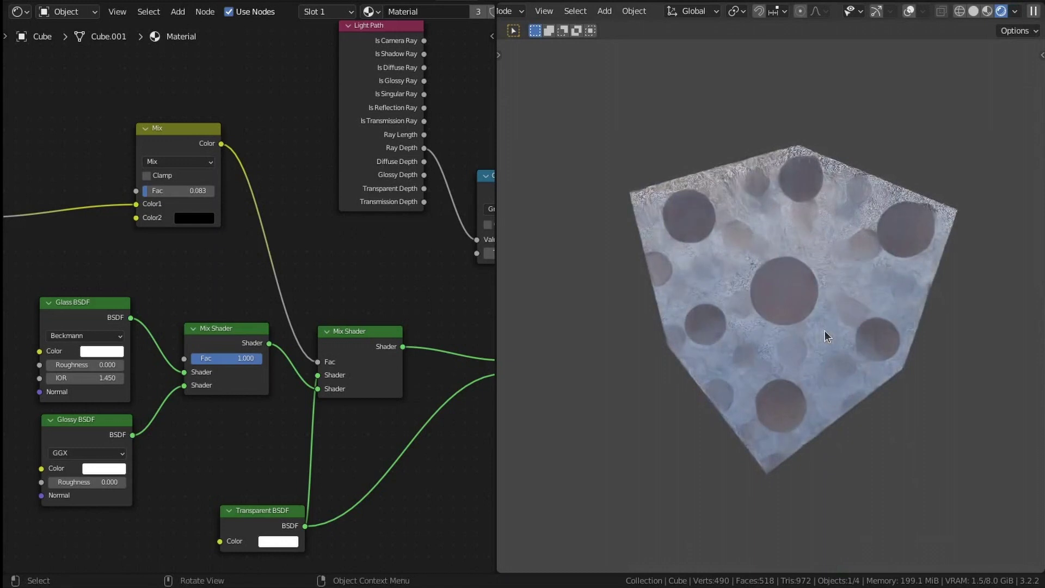
scroll(824, 331, down, 3)
scroll(779, 322, up, 5)
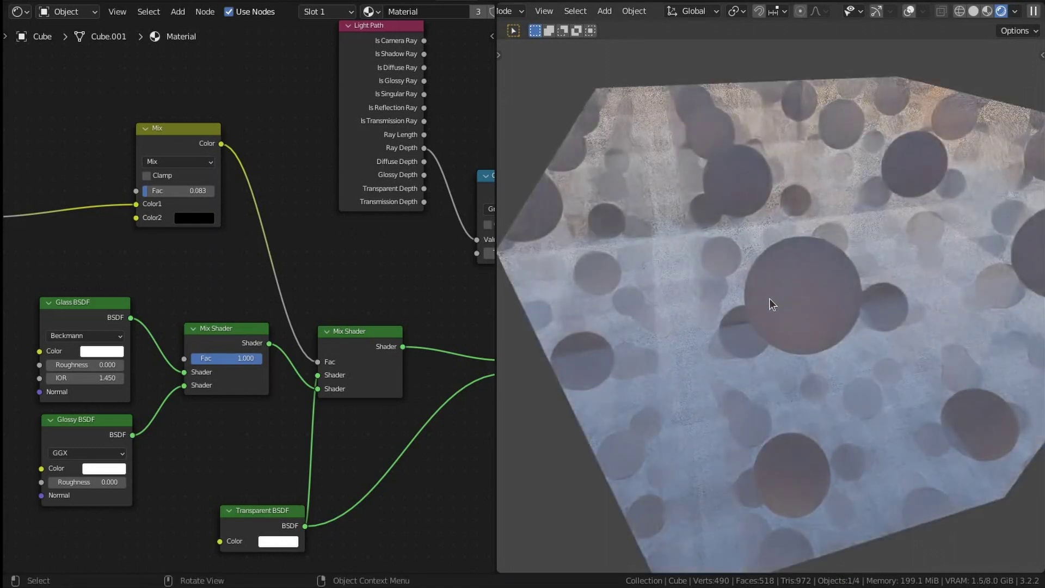
scroll(768, 298, down, 4)
middle_drag(774, 297, 851, 357)
scroll(814, 300, up, 2)
scroll(816, 300, up, 4)
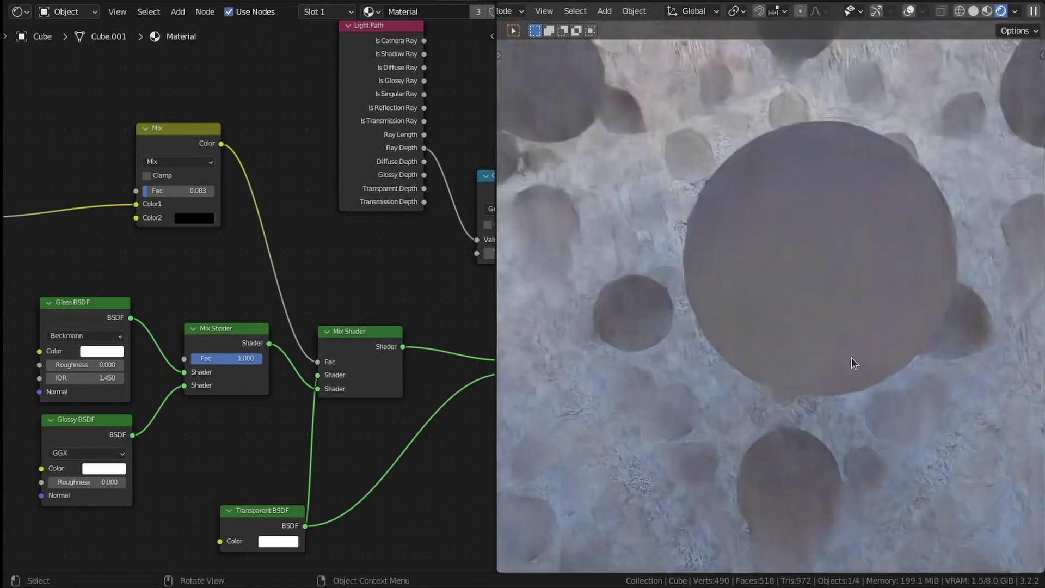
Look through the camera and walk it to a new viewpoint inside the glass cube.
key(KP_0)
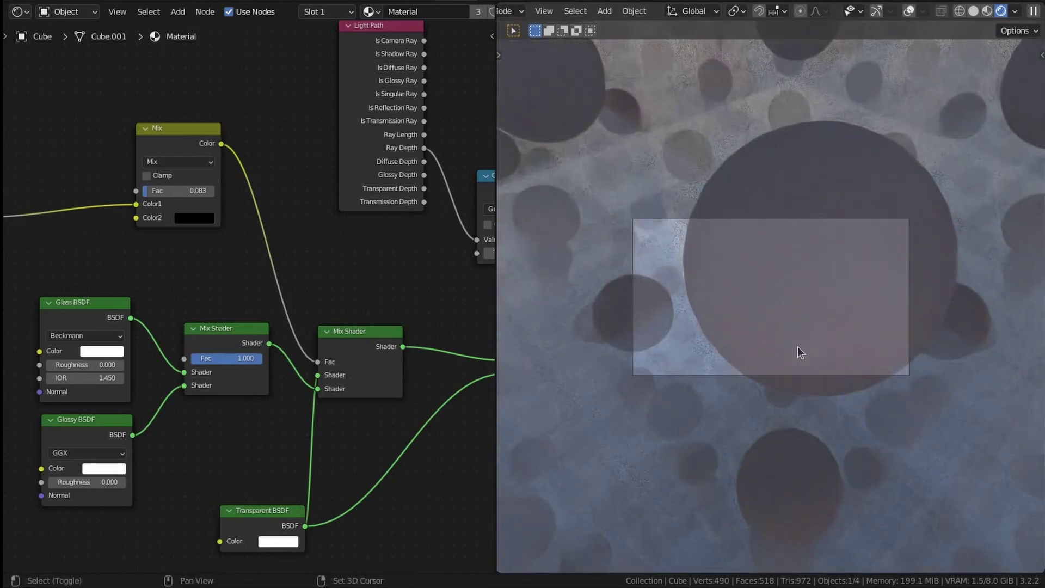
key(shift+grave)
key(w)
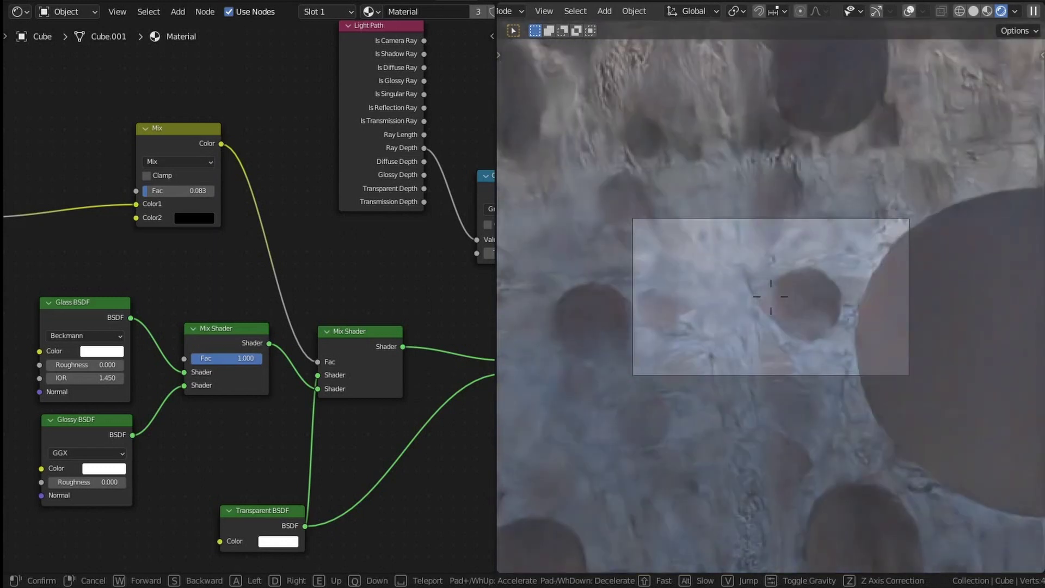
click(770, 297)
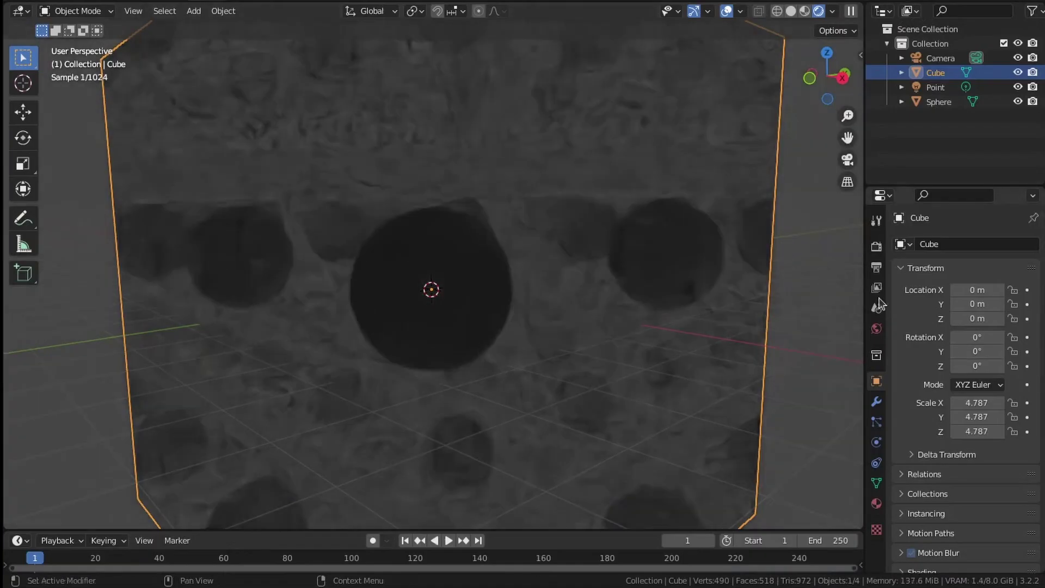
Select the camera in camera view and set its focal length to 15 mm.
key(KP_0)
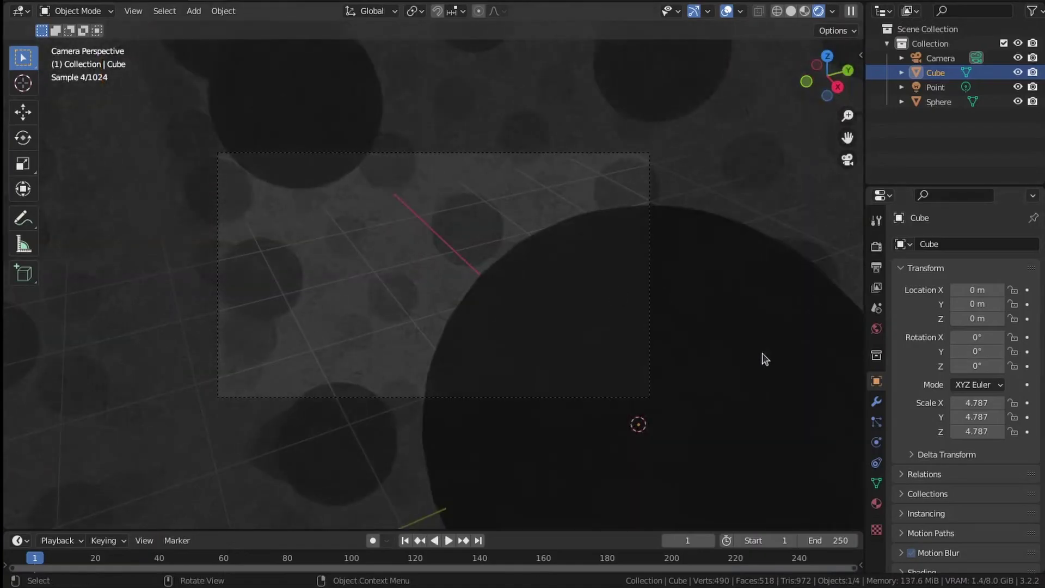
click(650, 327)
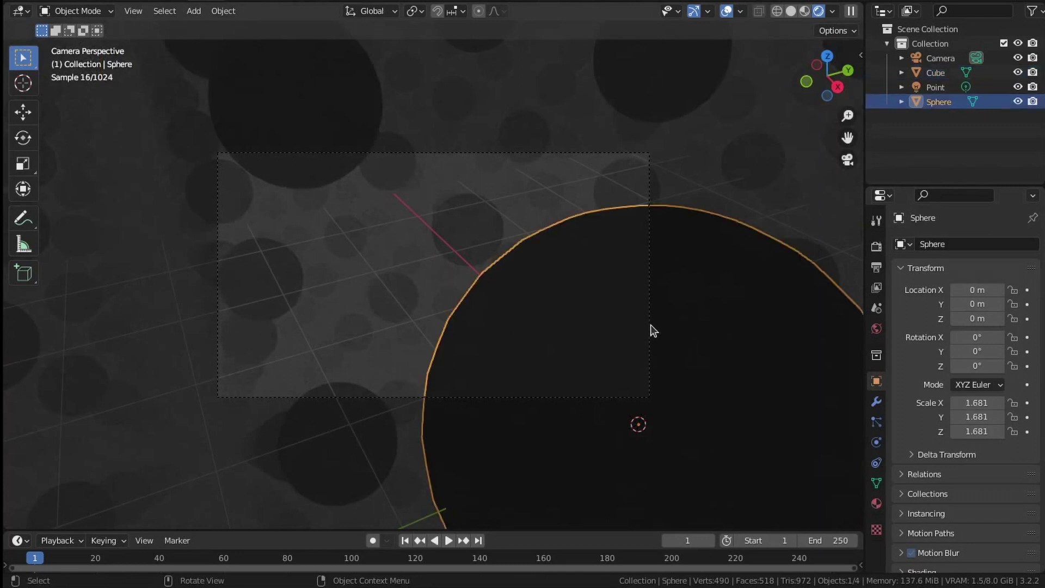
click(650, 214)
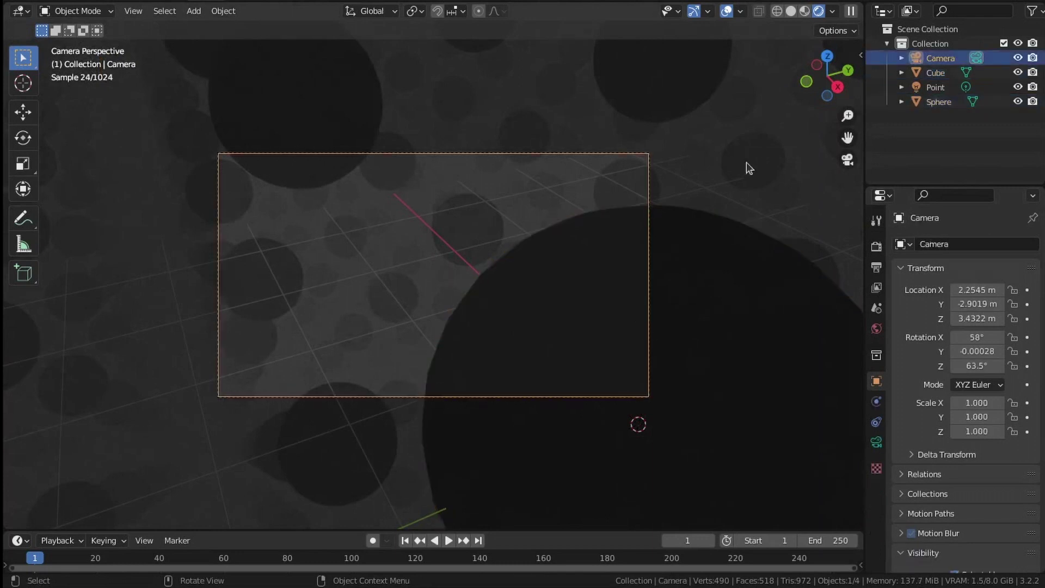
click(877, 443)
drag(984, 314, 927, 314)
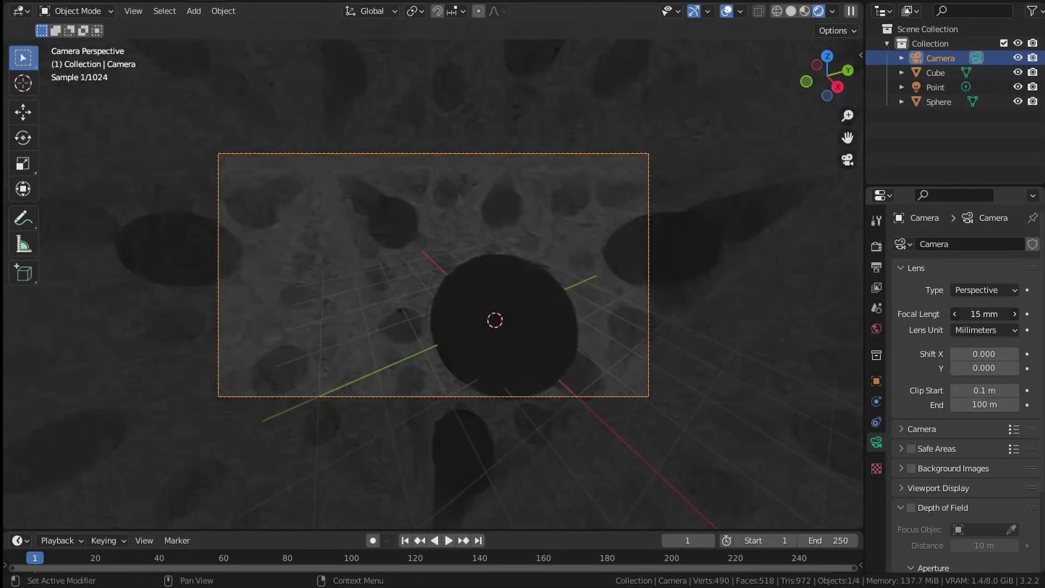
scroll(606, 363, up, 2)
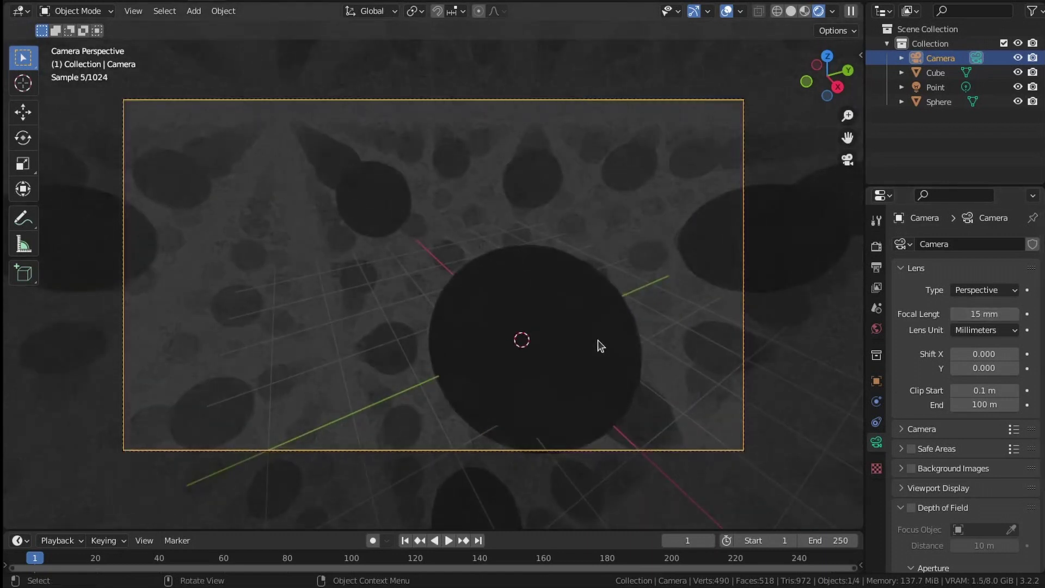
Move the sphere about 2.2 m away from the point light, and move the light to the sphere's other side, higher in the camera frame.
click(549, 325)
key(g)
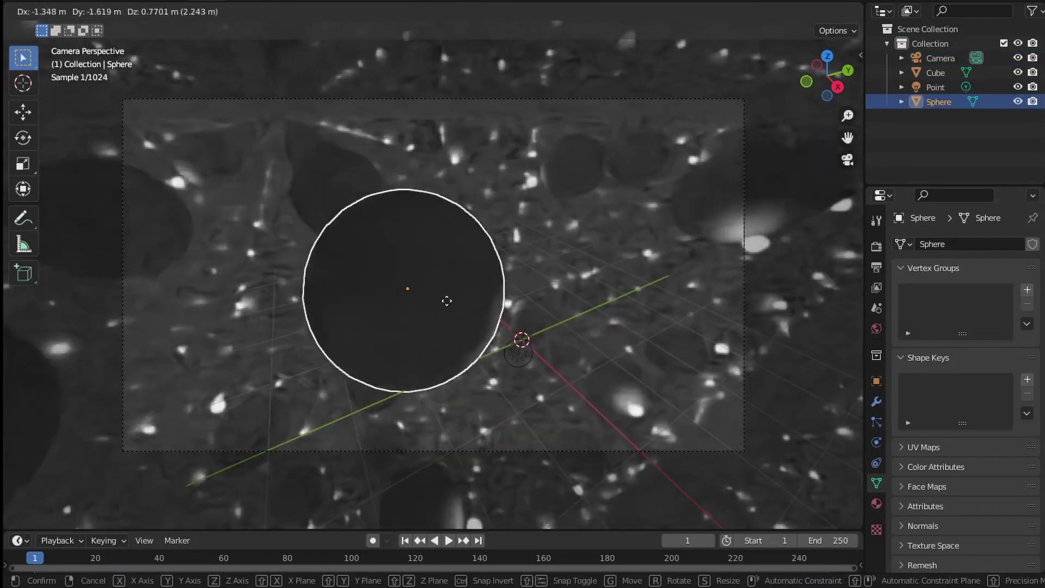
click(447, 305)
click(509, 370)
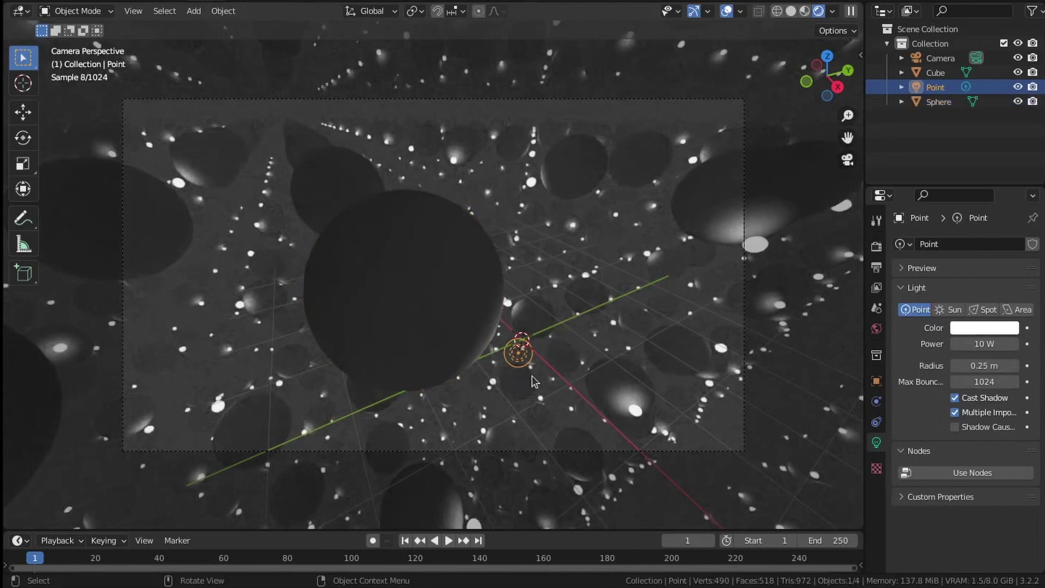
key(g)
click(697, 250)
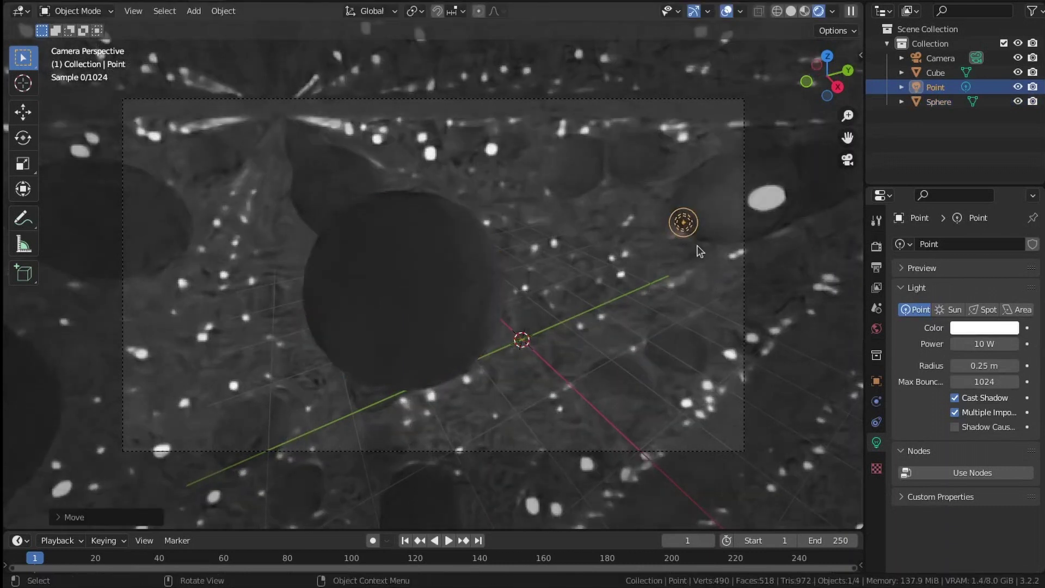
Move the sphere back over the world origin, low in the camera frame.
click(456, 304)
key(g)
click(589, 314)
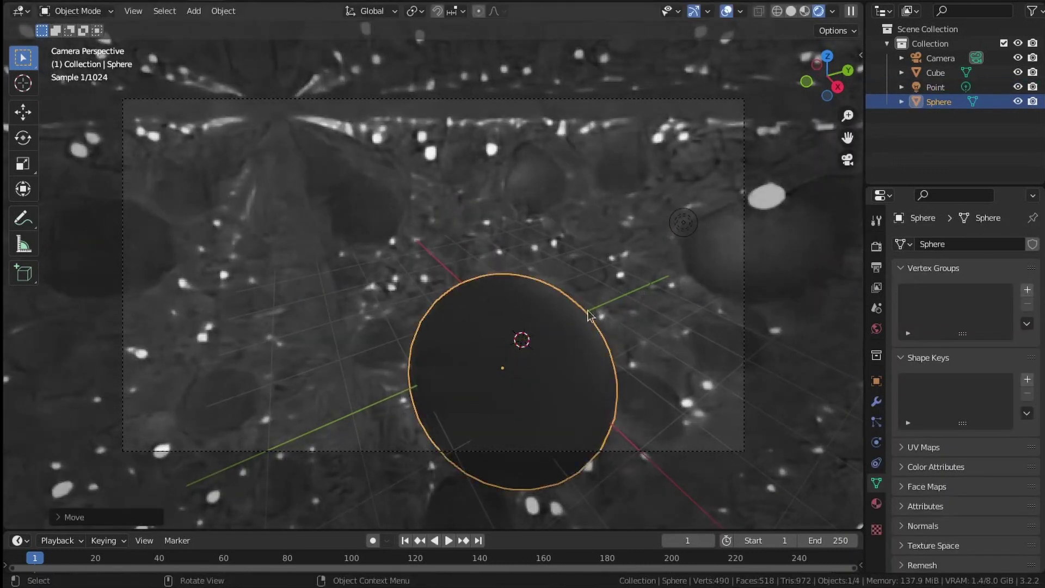
Turn off Scene World lighting for the rendered viewport and inspect the whole cube from outside.
click(832, 11)
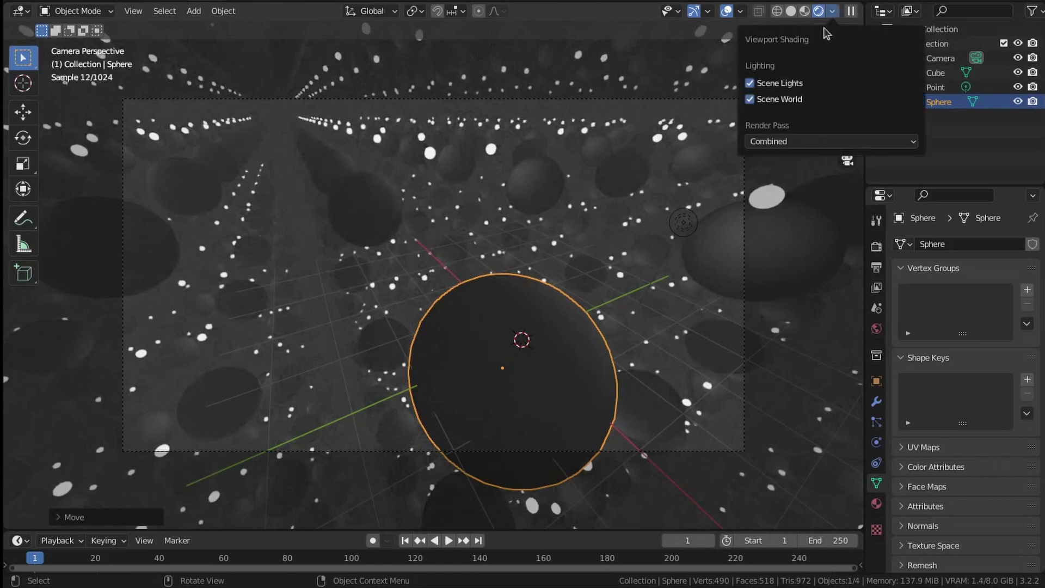
click(749, 99)
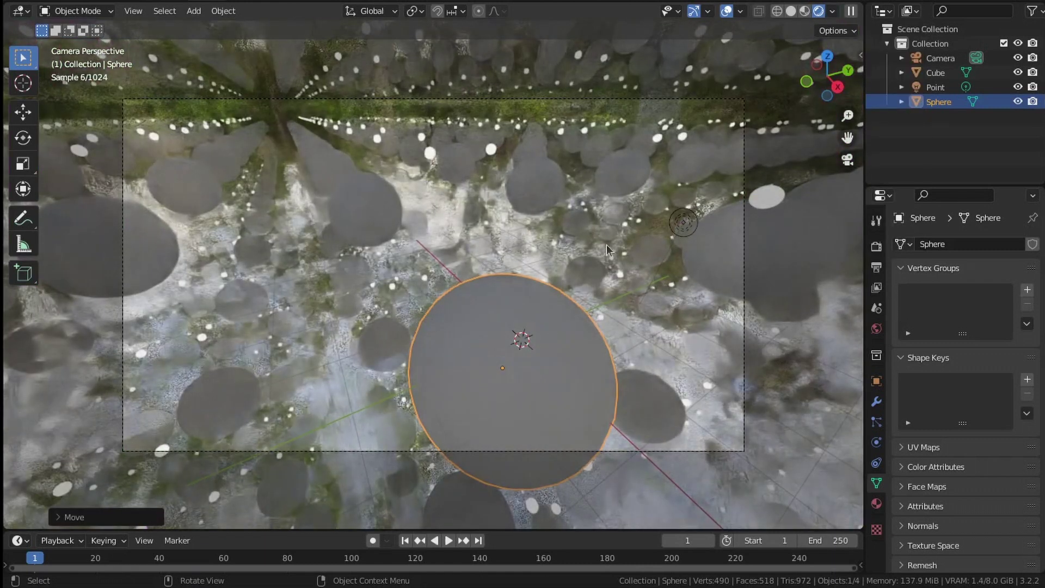
scroll(565, 319, down, 3)
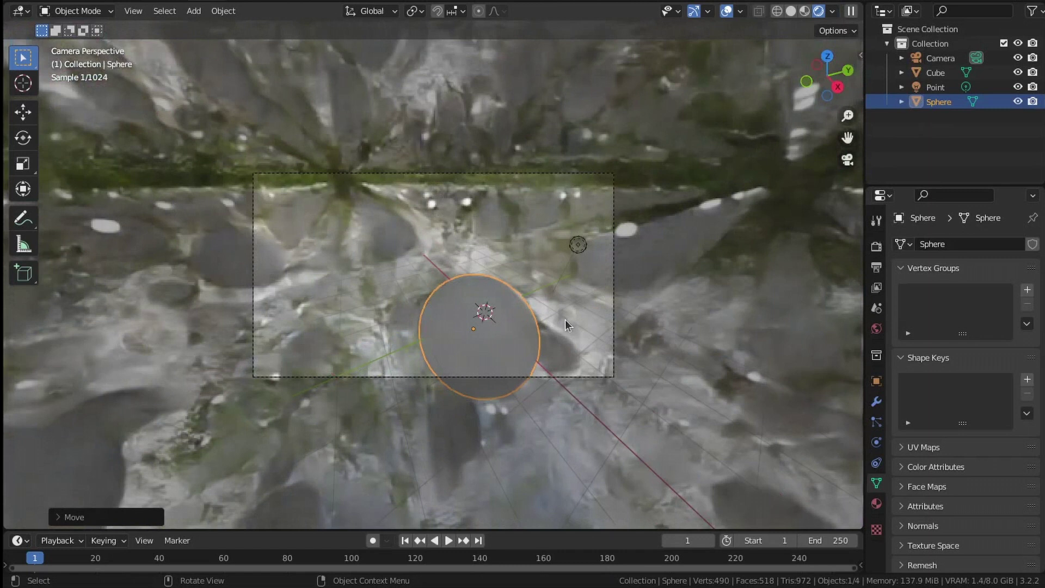
middle_drag(548, 273, 569, 298)
scroll(567, 308, down, 11)
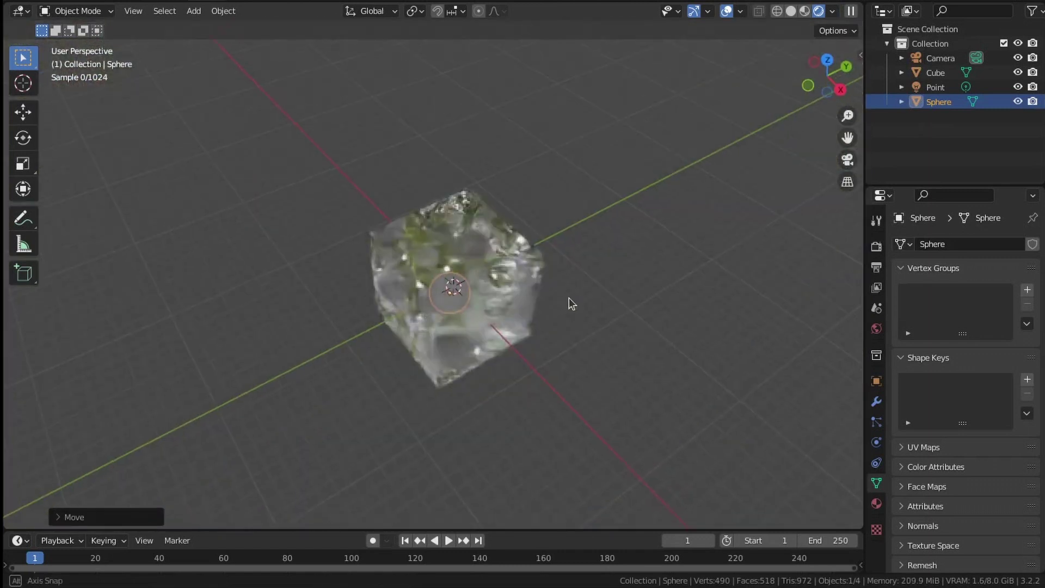
scroll(569, 298, up, 4)
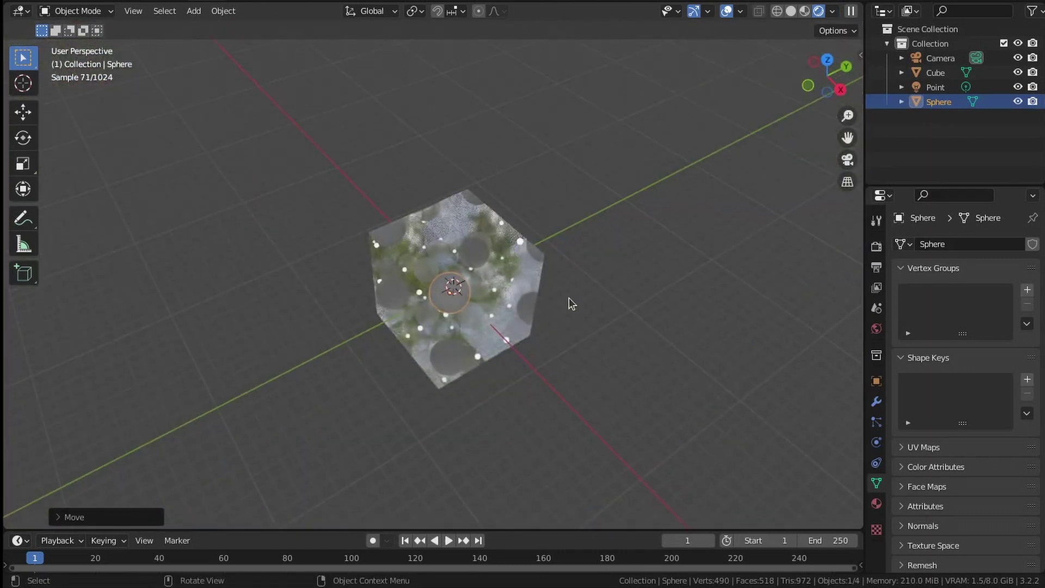
click(562, 292)
middle_drag(563, 288, 586, 256)
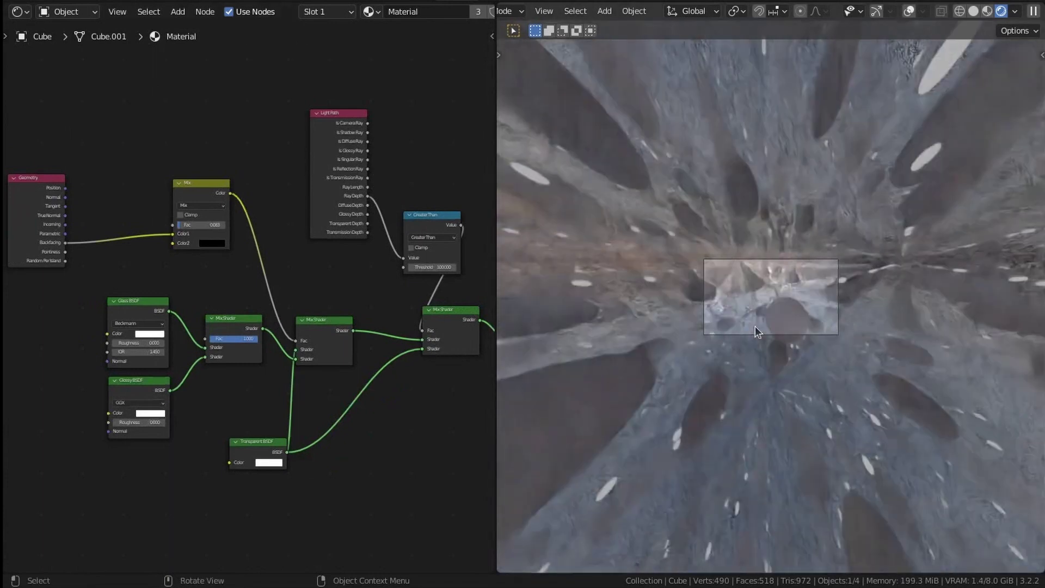
Reposition the Mix node between the Geometry node and the shader nodes in the cube's material.
scroll(756, 323, up, 3)
scroll(375, 441, down, 2)
middle_drag(338, 463, 19, 364)
scroll(20, 364, up, 2)
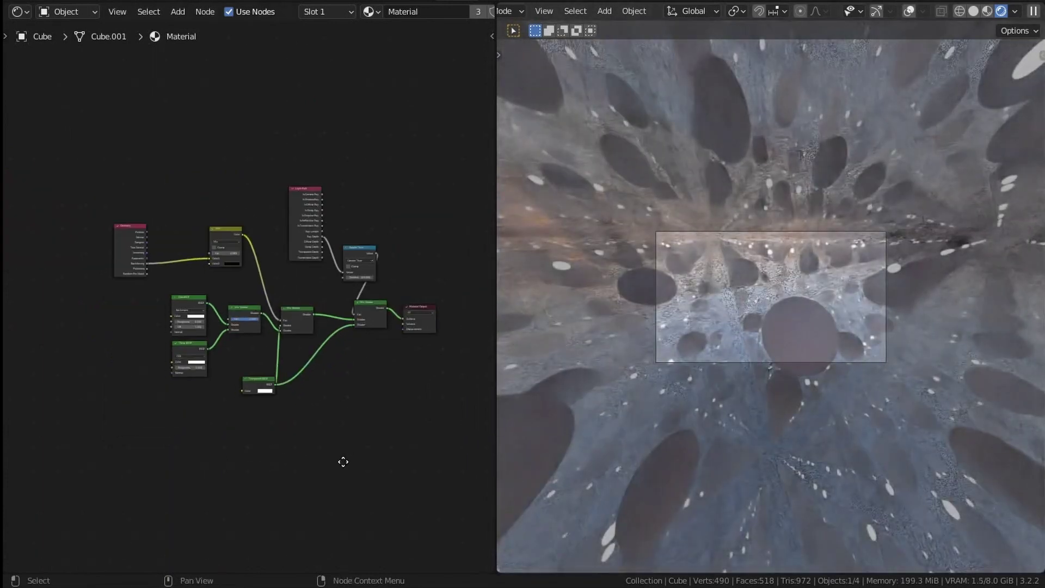
middle_drag(235, 354, 244, 440)
middle_drag(211, 277, 38, 345)
scroll(145, 307, up, 3)
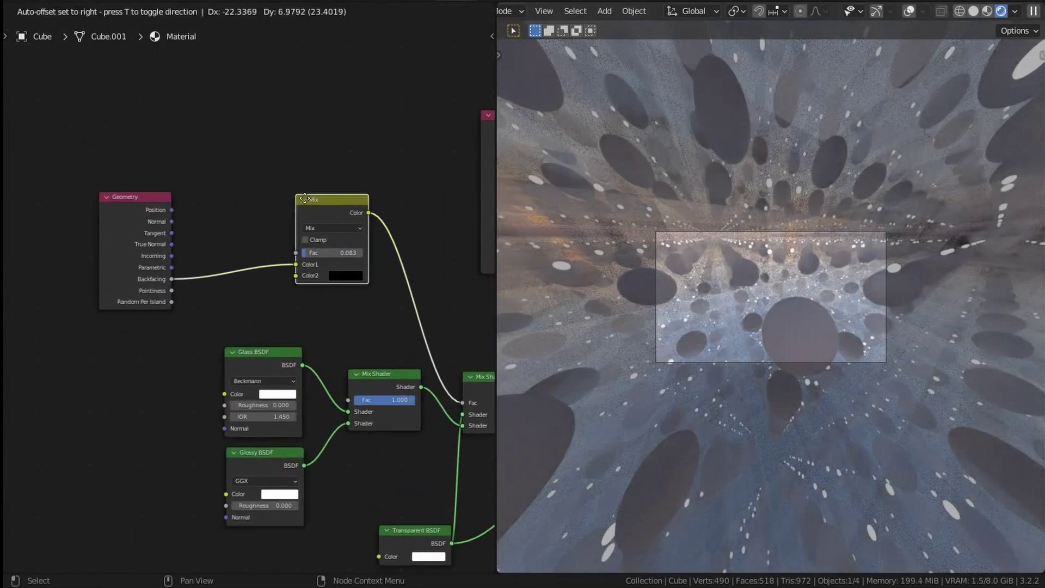
click(305, 199)
scroll(296, 315, up, 2)
middle_drag(361, 297, 197, 194)
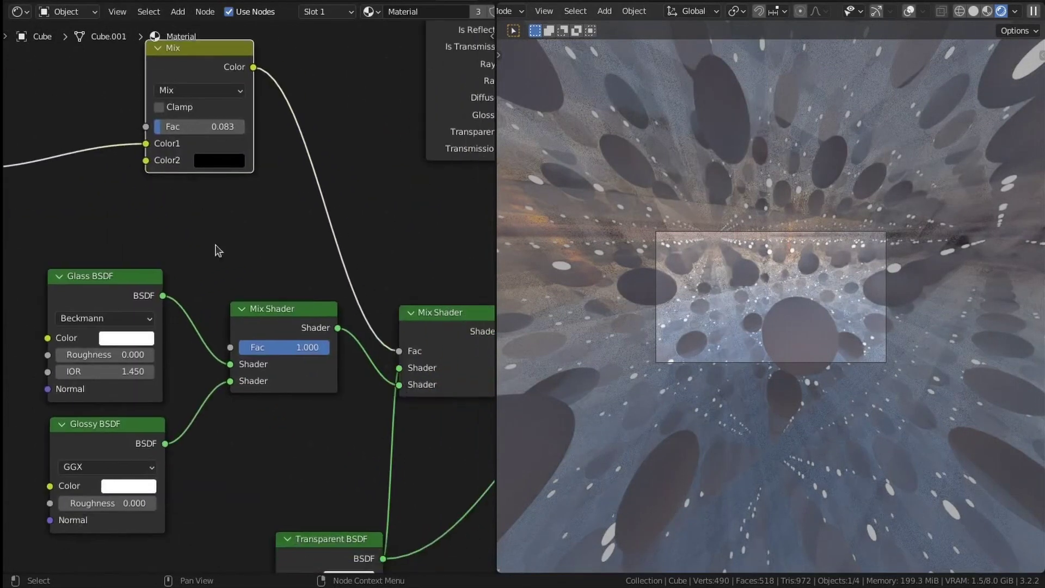
Add a Noise Texture node beside the Glass and Glossy BSDF nodes and preview its Fac output on the cube.
click(264, 318)
scroll(264, 314, down, 4)
middle_drag(51, 401, 360, 339)
key(shift+a)
mouse_move(146, 293)
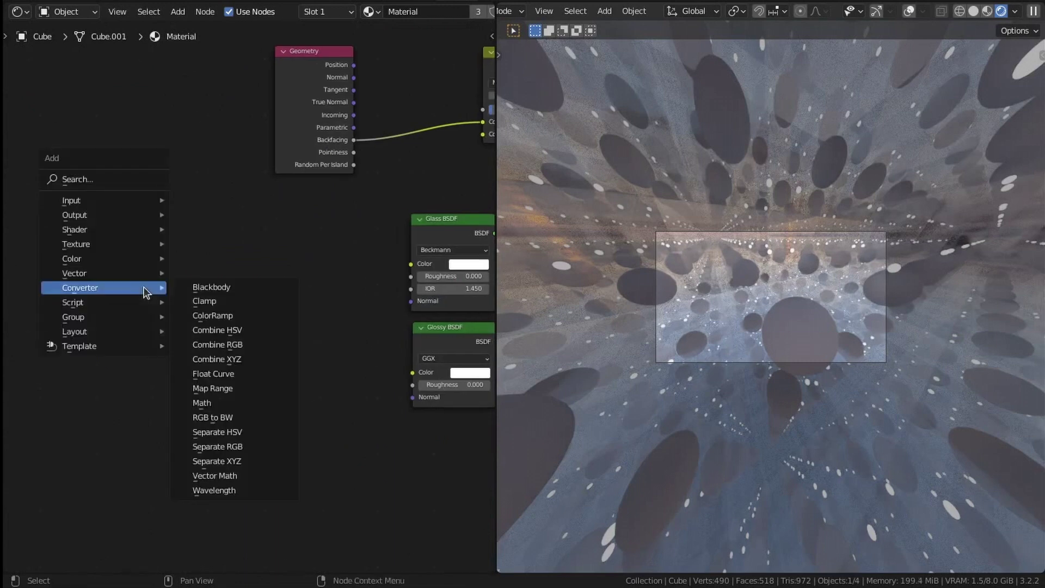
mouse_move(84, 235)
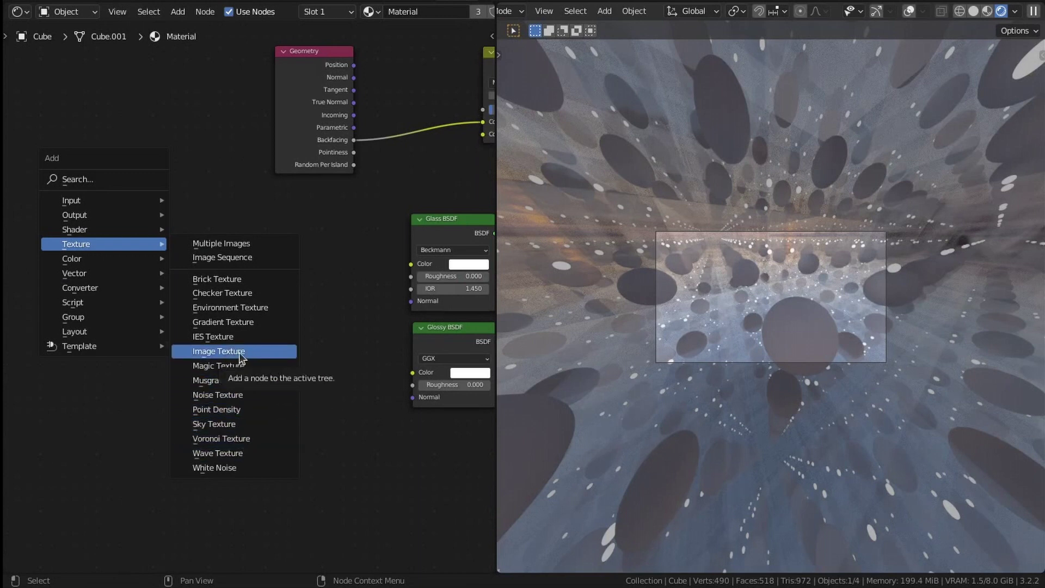
click(229, 394)
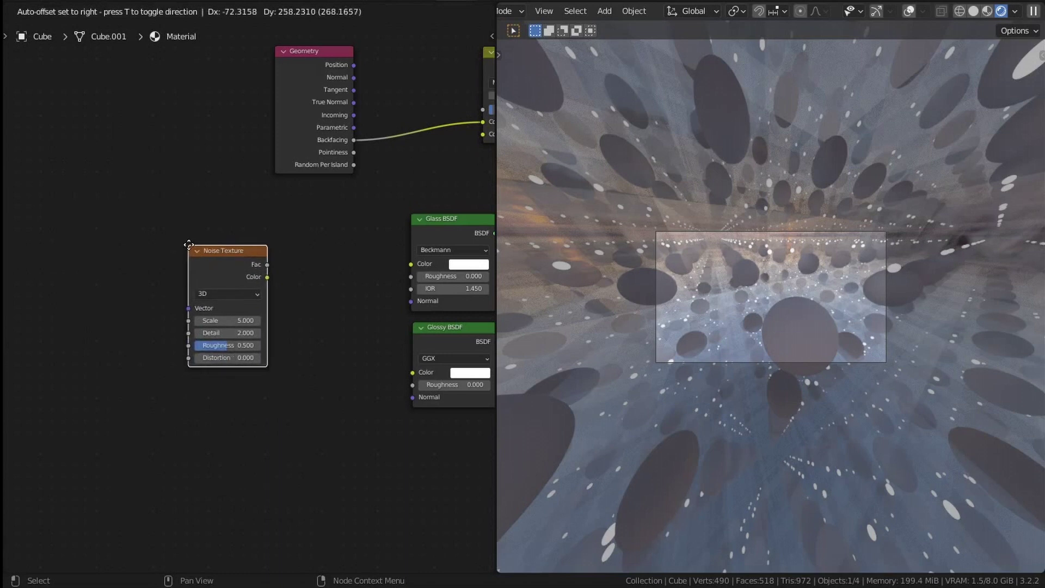
click(188, 243)
ctrl+shift+click(220, 248)
scroll(280, 229, down, 4)
middle_drag(280, 228, 245, 256)
scroll(245, 255, up, 2)
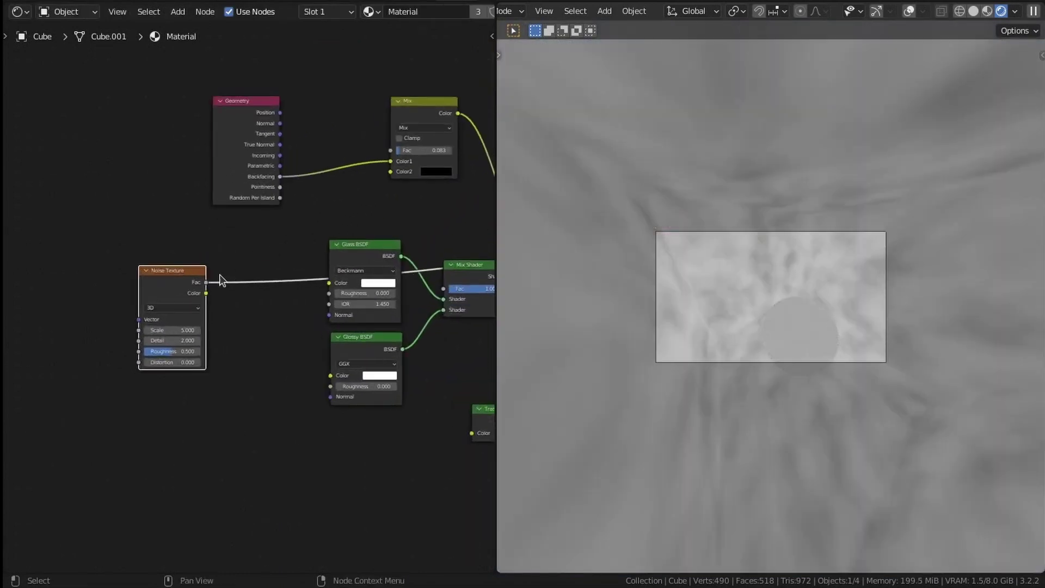
Connect the Noise Texture's Fac output to the factors of the Mix node and the Glass/Glossy Mix Shader.
drag(205, 281, 391, 149)
middle_drag(394, 215, 299, 209)
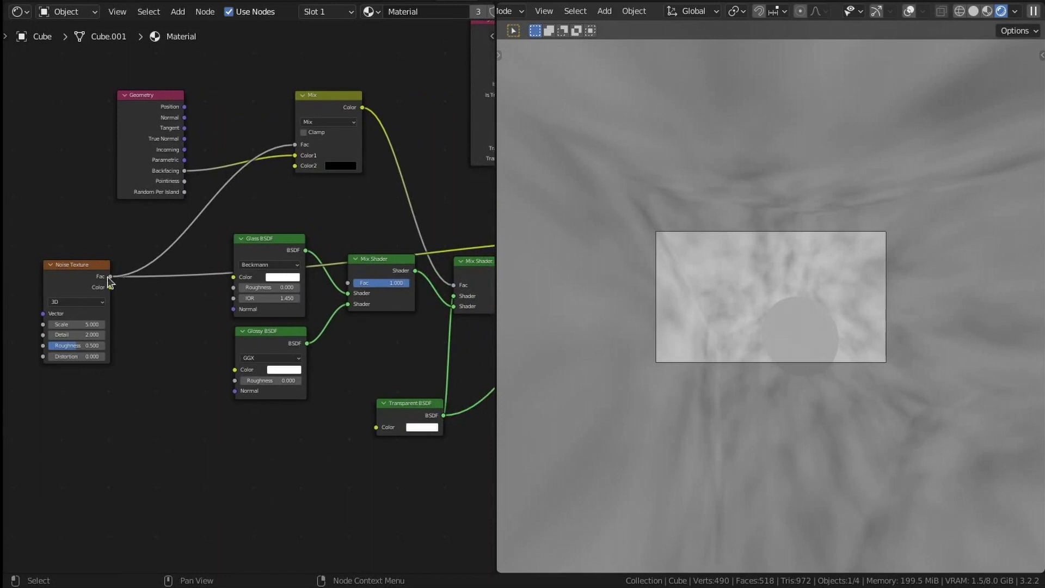
middle_drag(368, 317, 261, 355)
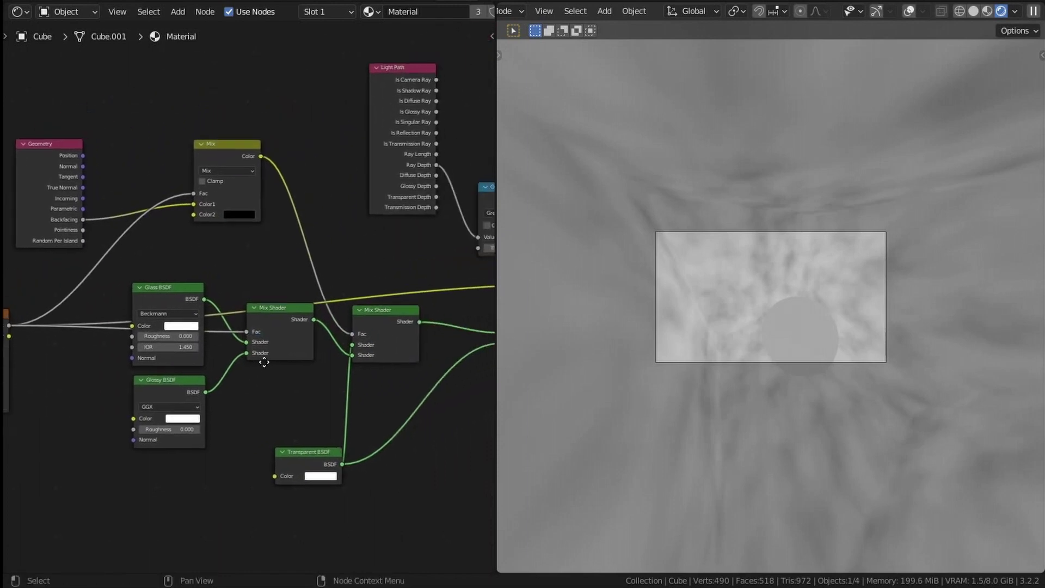
scroll(236, 359, up, 2)
scroll(237, 418, down, 2)
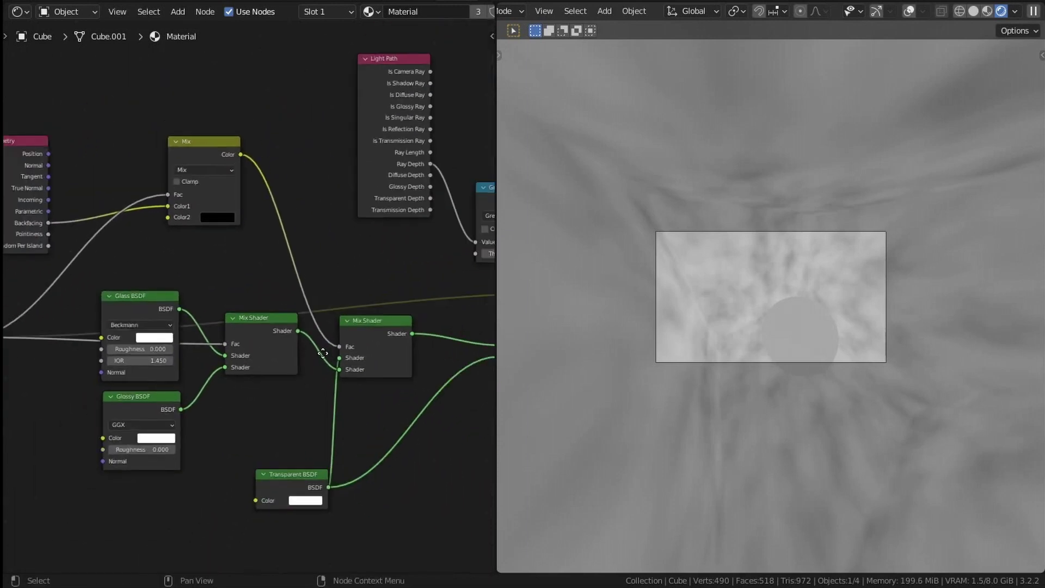
Route the final Mix Shader back to the Material Output's surface and inspect the cube's interior up close.
scroll(381, 338, up, 1)
middle_drag(479, 337, 286, 333)
ctrl+shift+click(322, 333)
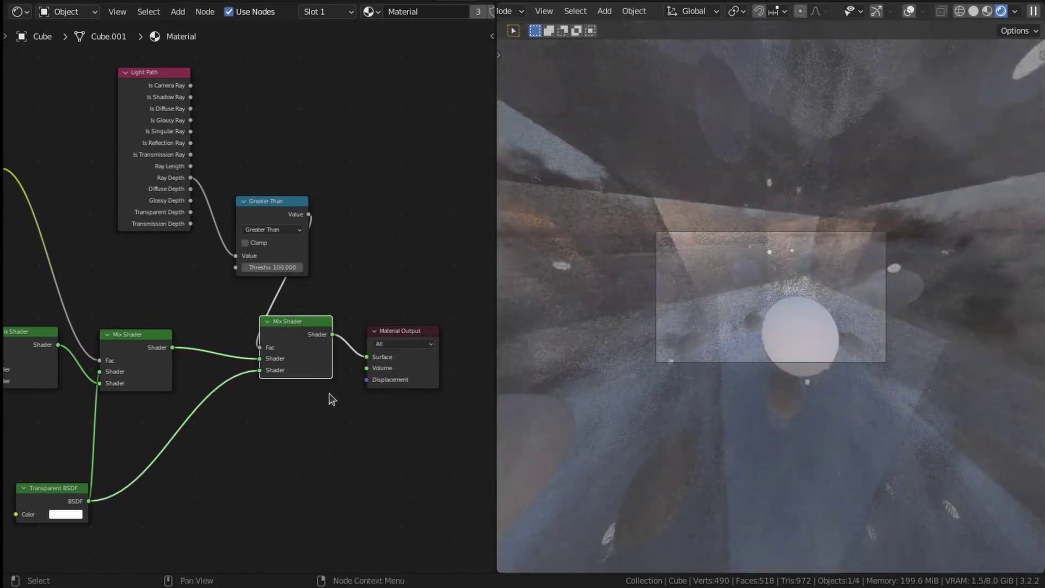
scroll(729, 327, up, 6)
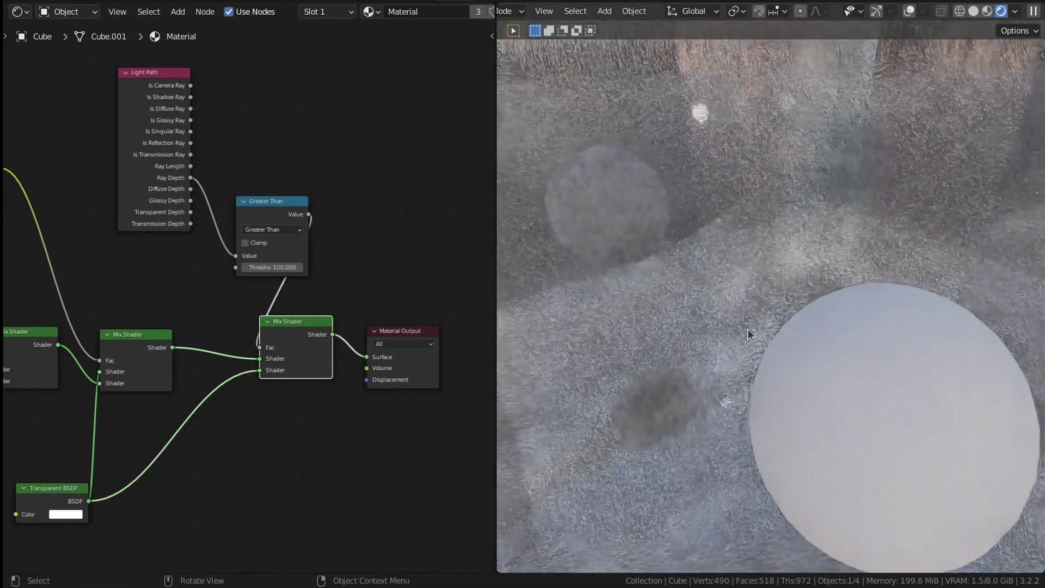
Disconnect the Noise Texture from the Mix node's factor, keeping its link to the Glass/Glossy Mix Shader.
middle_drag(82, 262, 353, 262)
drag(198, 208, 180, 208)
scroll(135, 329, down, 2)
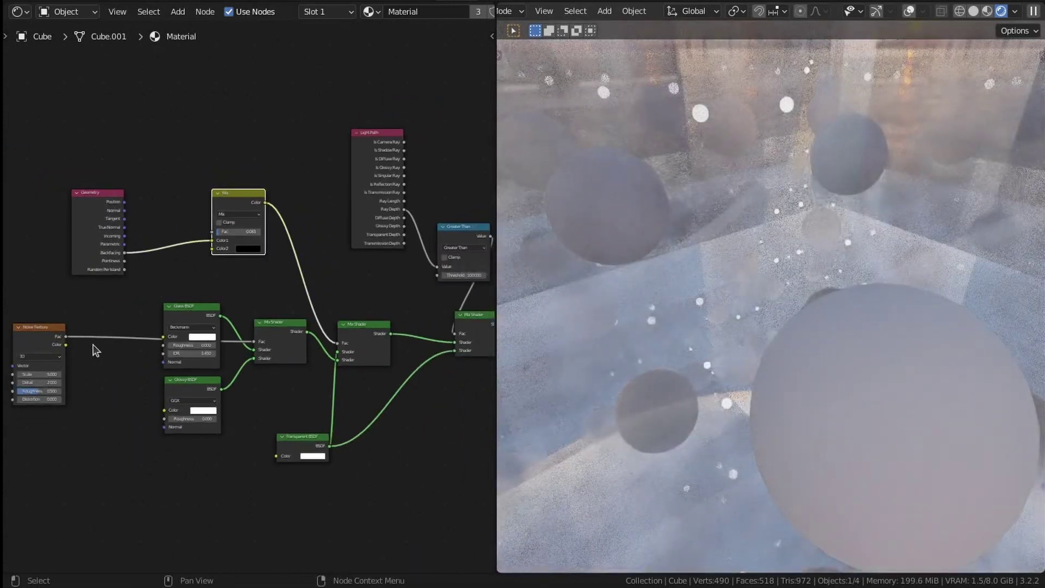
Insert a ColorRamp node on the link between the Noise Texture's Fac output and the Glass/Glossy Mix Shader's factor.
scroll(95, 347, up, 2)
middle_drag(117, 343, 312, 298)
key(shift+a)
mouse_move(254, 350)
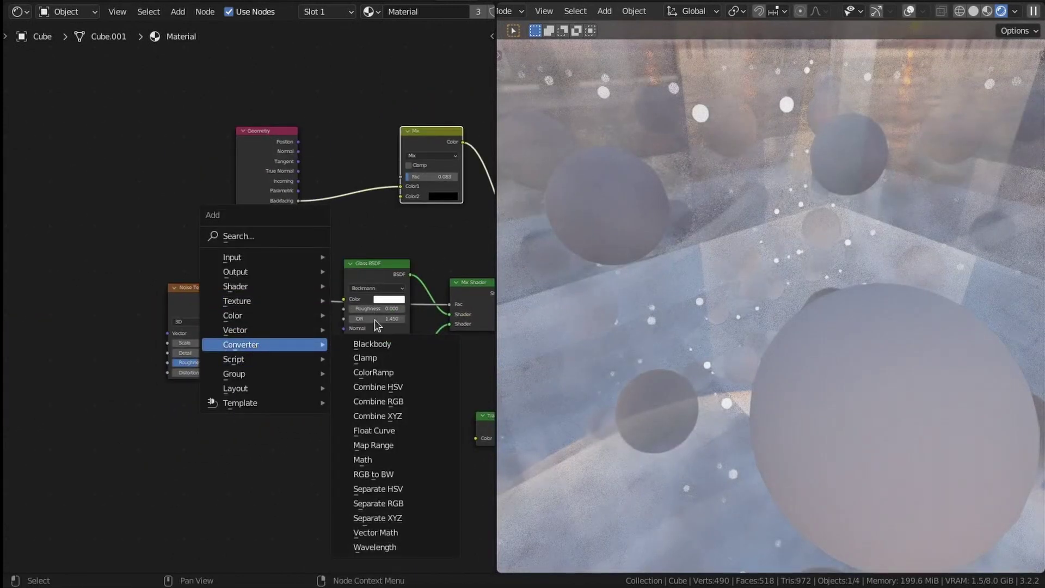
click(372, 373)
click(309, 335)
middle_drag(308, 335, 281, 333)
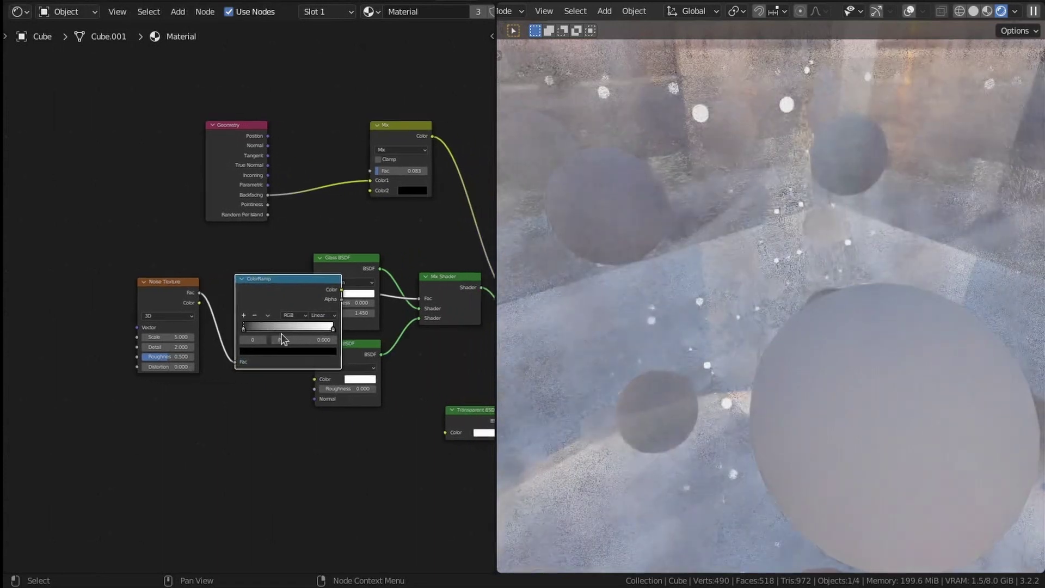
Move the ColorRamp's black stop to 0.405 and its white stop close by, and set the Noise Texture's scale to 12.8 and detail to 15.
drag(242, 328, 285, 328)
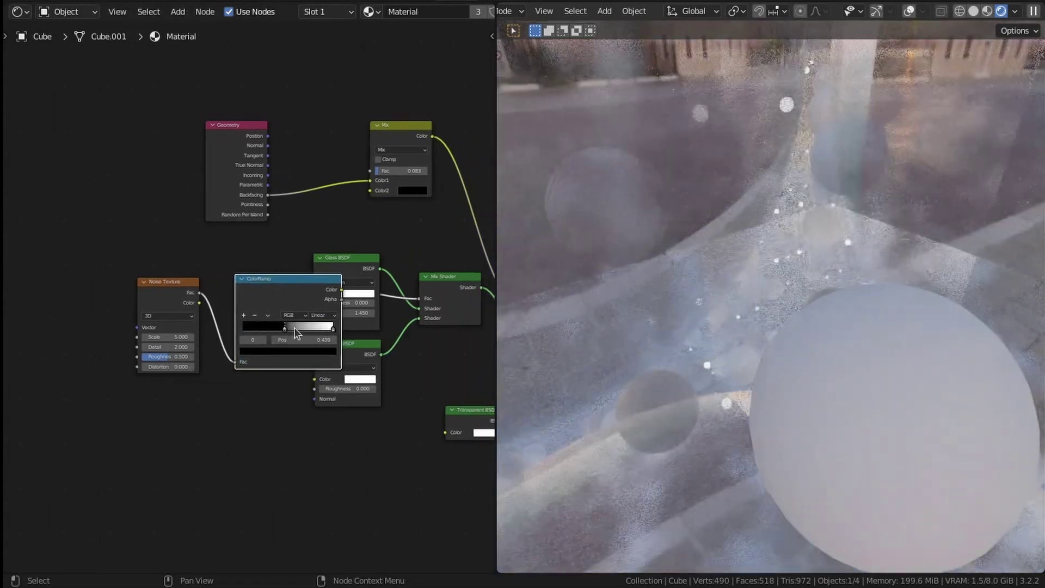
drag(333, 327, 272, 329)
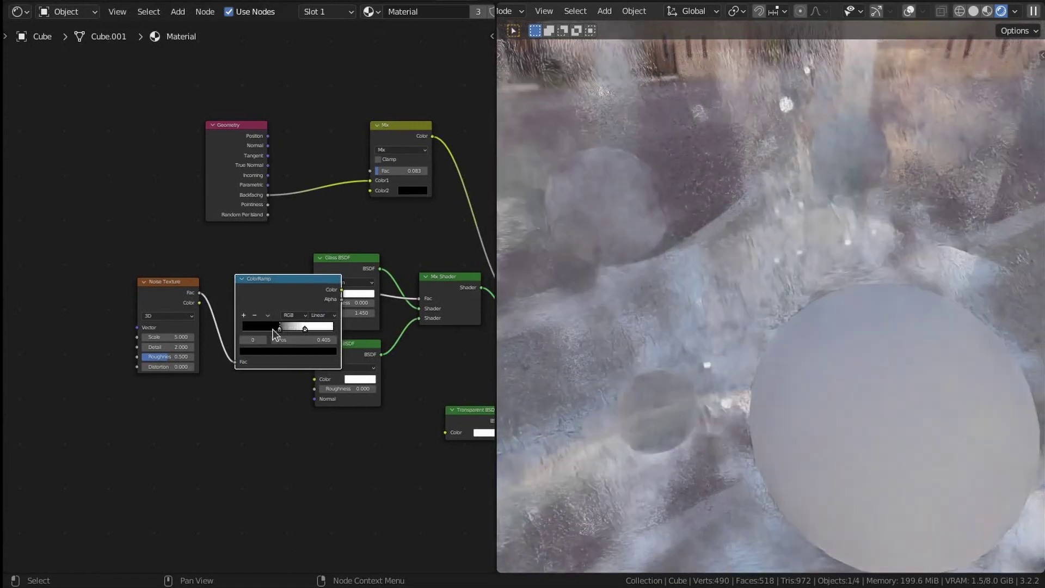
drag(149, 347, 199, 337)
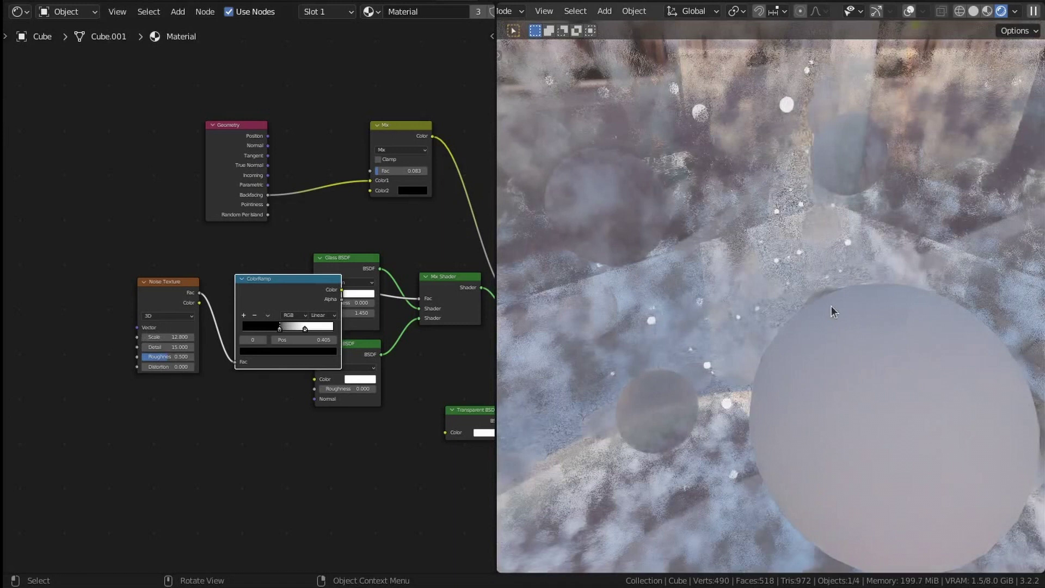
scroll(831, 306, down, 6)
middle_drag(779, 302, 713, 328)
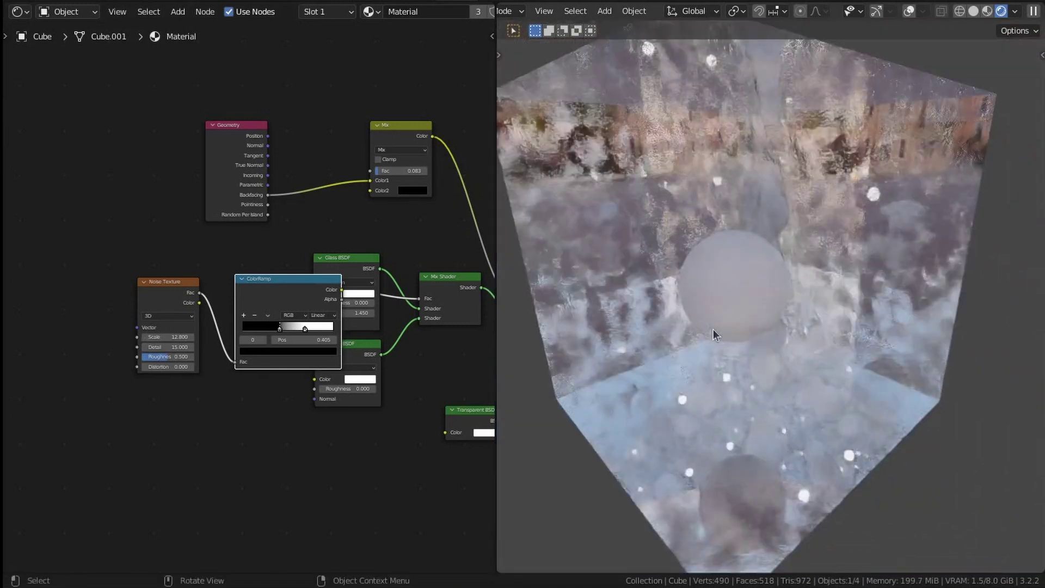
scroll(679, 350, down, 3)
scroll(478, 321, up, 3)
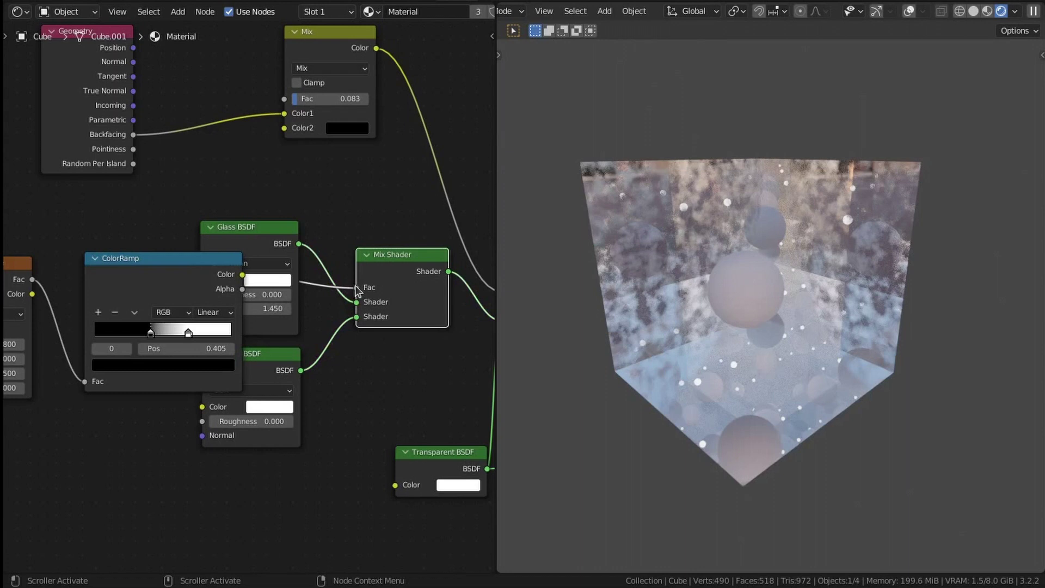
Reroute the ColorRamp's Color output from the Glass/Glossy Mix Shader's factor to the Mix node's factor and inspect the cube up close.
drag(355, 287, 292, 268)
click(157, 263)
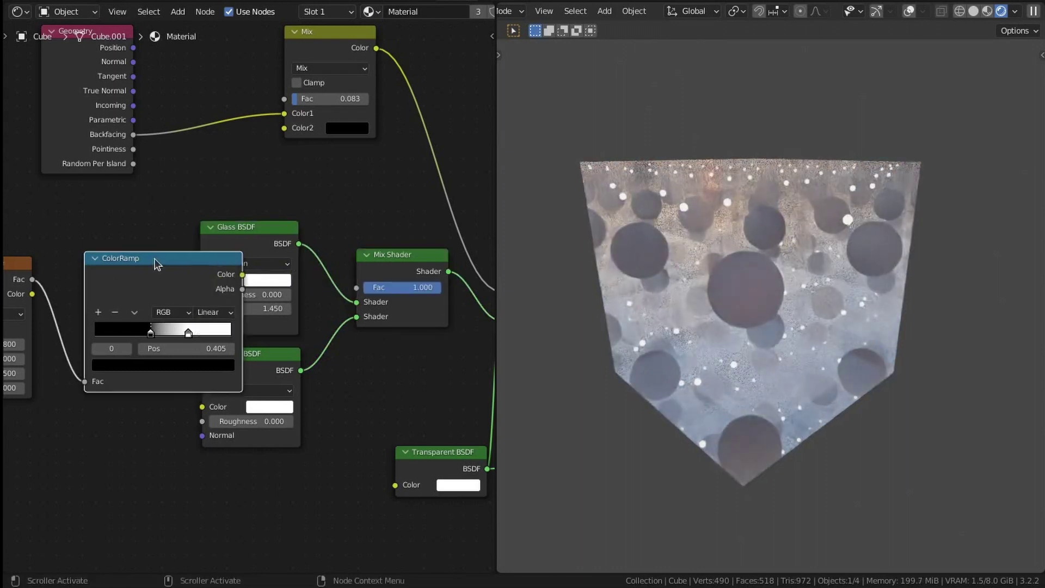
mouse_move(420, 295)
mouse_down()
mouse_move(366, 288)
mouse_move(439, 287)
mouse_up()
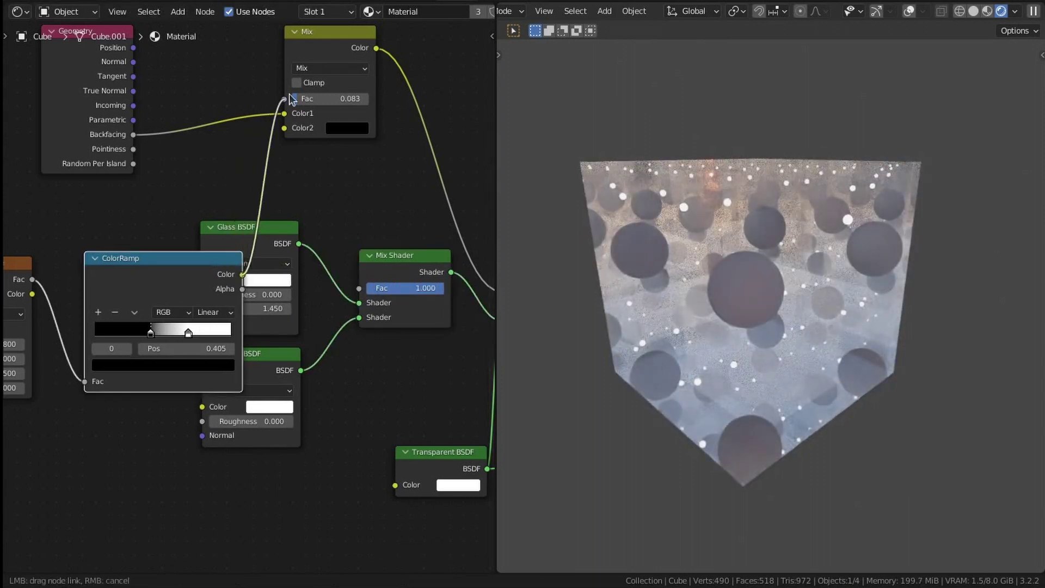
drag(289, 93, 289, 96)
scroll(769, 306, up, 5)
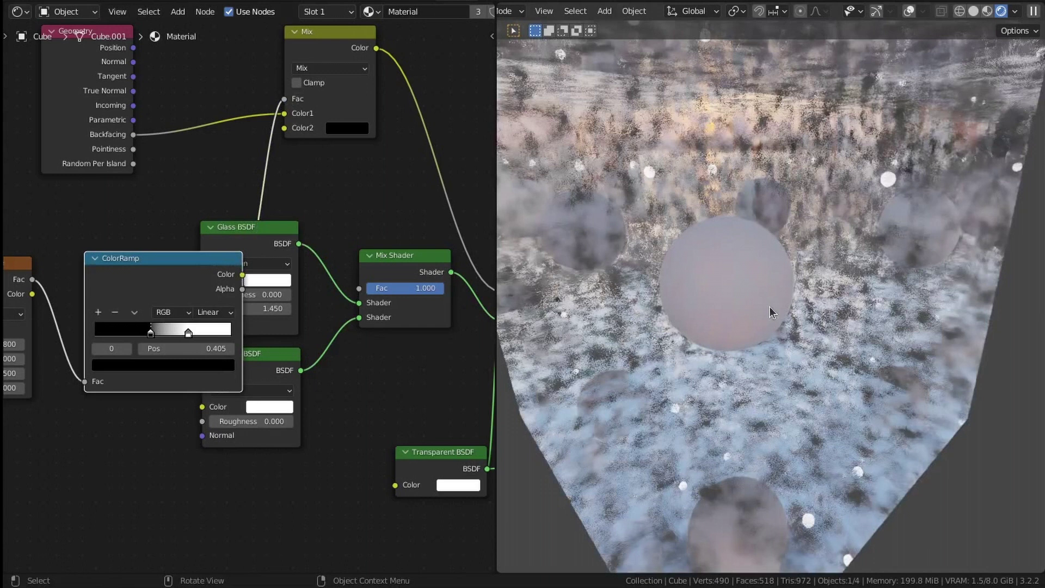
scroll(801, 312, up, 5)
middle_drag(772, 306, 838, 375)
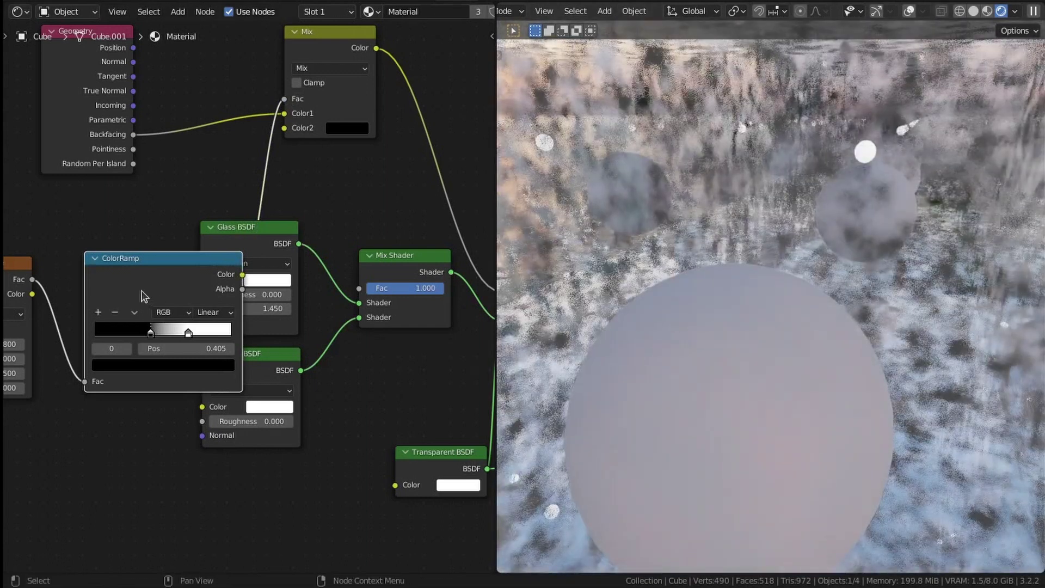
Reposition the ColorRamp node and spread its stops to the full range, black at 0 and white at 1.
drag(143, 296, 80, 261)
middle_drag(205, 294, 367, 298)
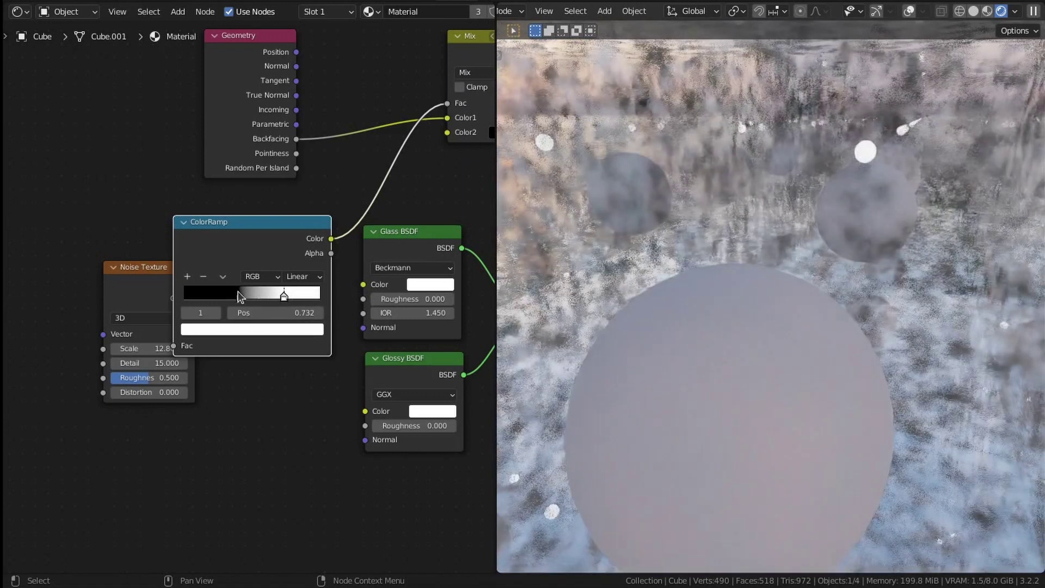
drag(240, 296, 184, 292)
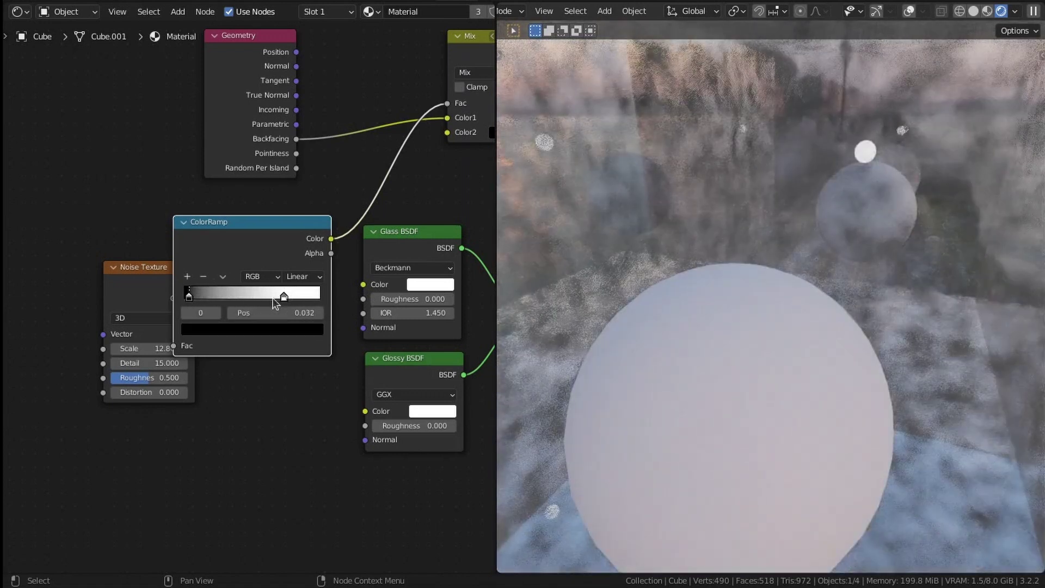
drag(273, 298, 355, 298)
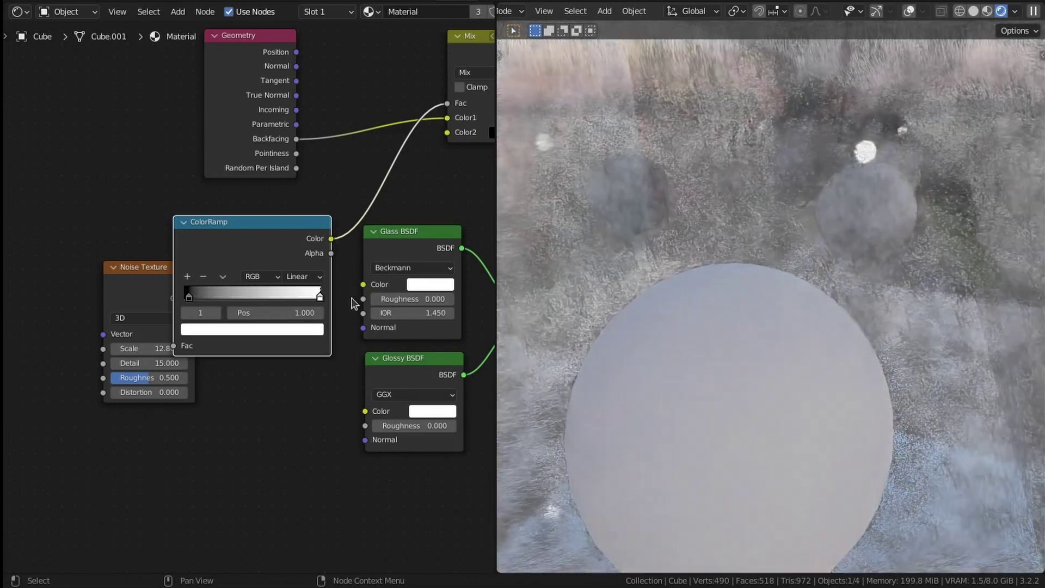
drag(188, 296, 184, 296)
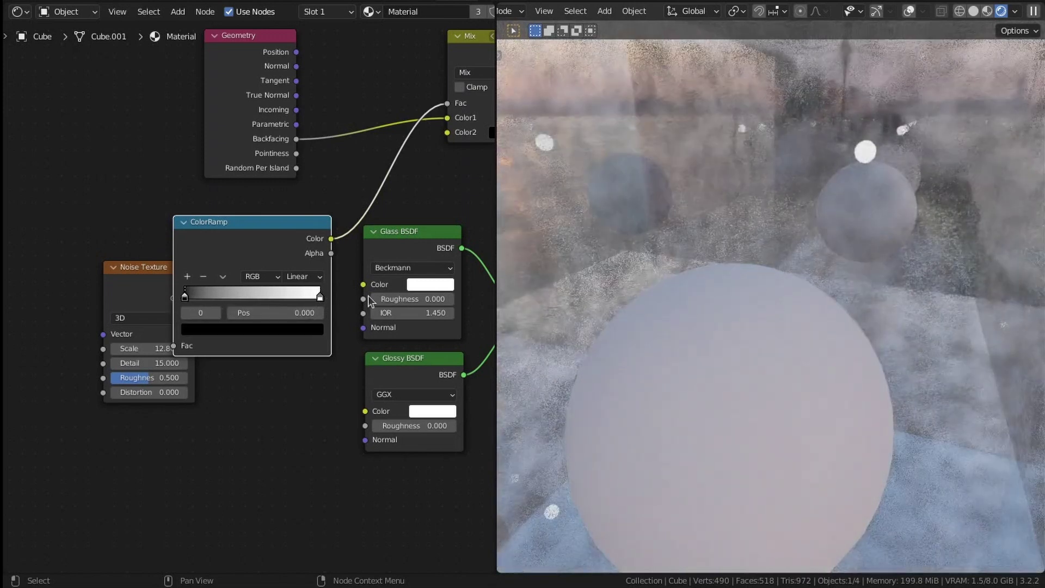
mouse_move(321, 296)
mouse_down()
mouse_move(258, 295)
mouse_move(329, 304)
mouse_up()
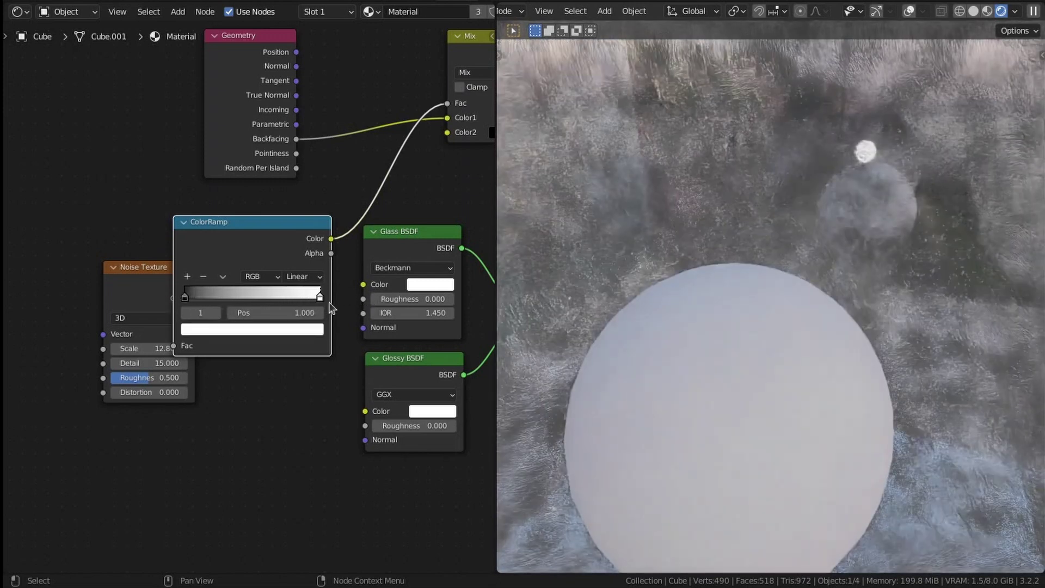
Set the ColorRamp's black stop to position 0.541 and inspect the cube's reflections from several angles and distances.
drag(195, 298, 269, 302)
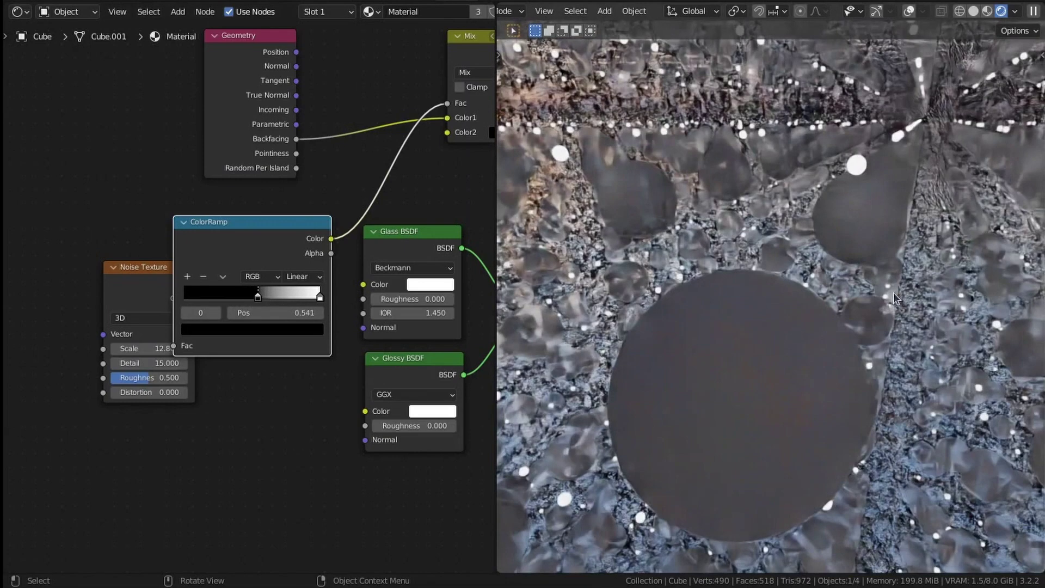
middle_drag(893, 292, 698, 136)
scroll(679, 238, down, 8)
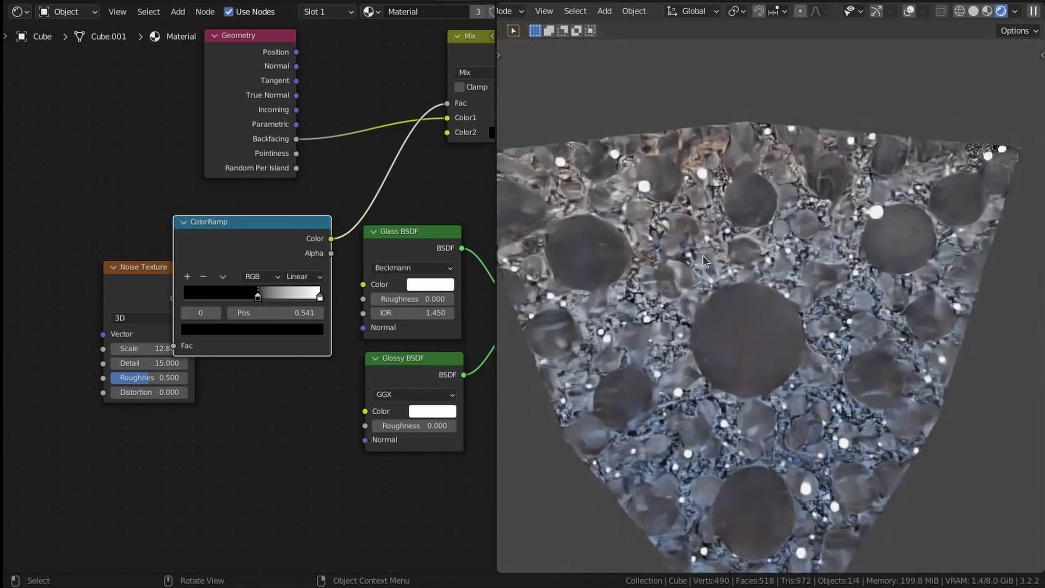
middle_drag(837, 279, 769, 384)
scroll(812, 378, up, 3)
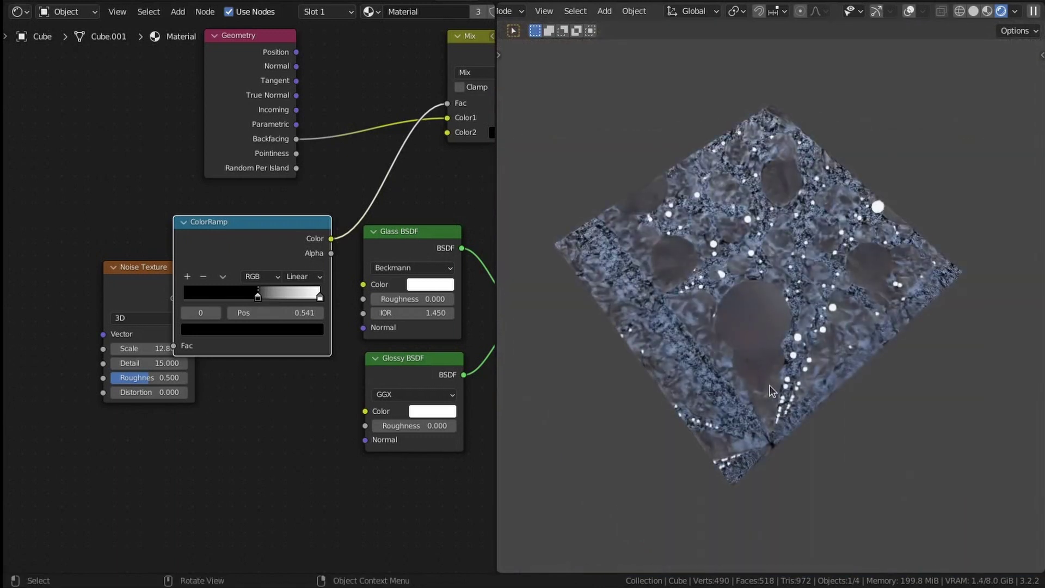
scroll(768, 384, up, 4)
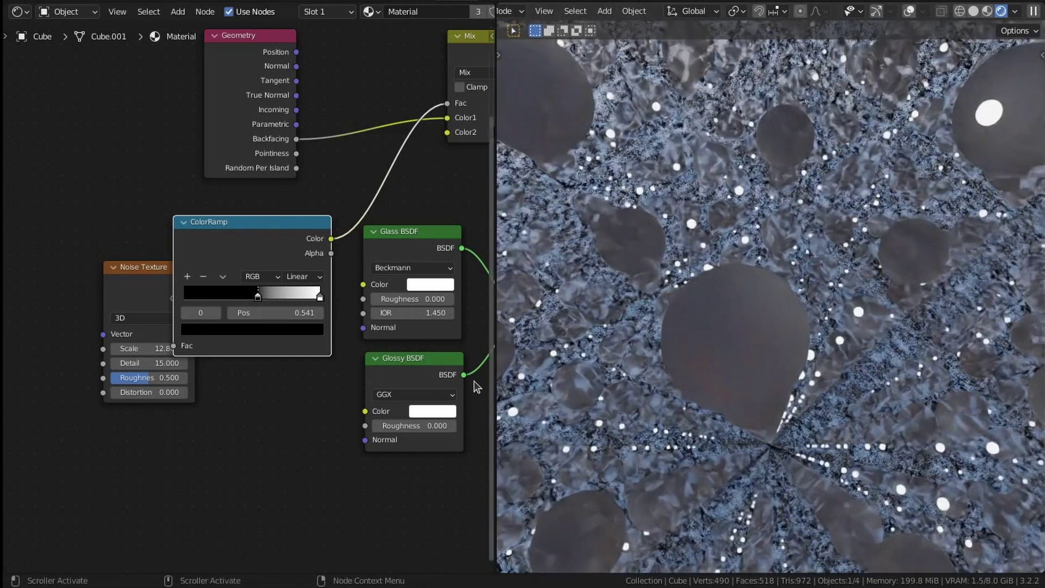
scroll(617, 349, up, 1)
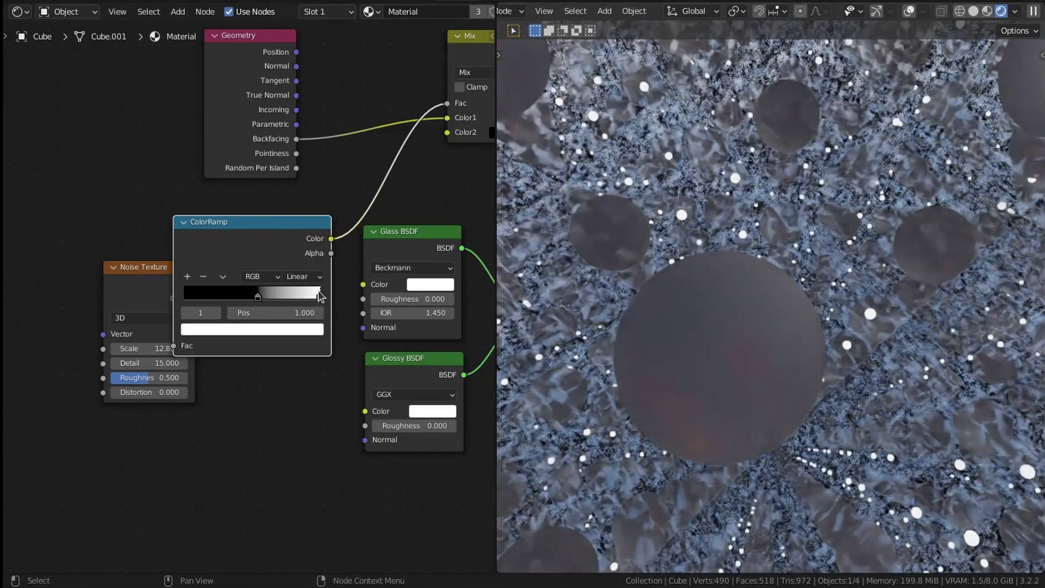
Darken the ColorRamp's white stop to a mid grey and check the reflections inside the cube.
click(294, 330)
drag(294, 173, 294, 175)
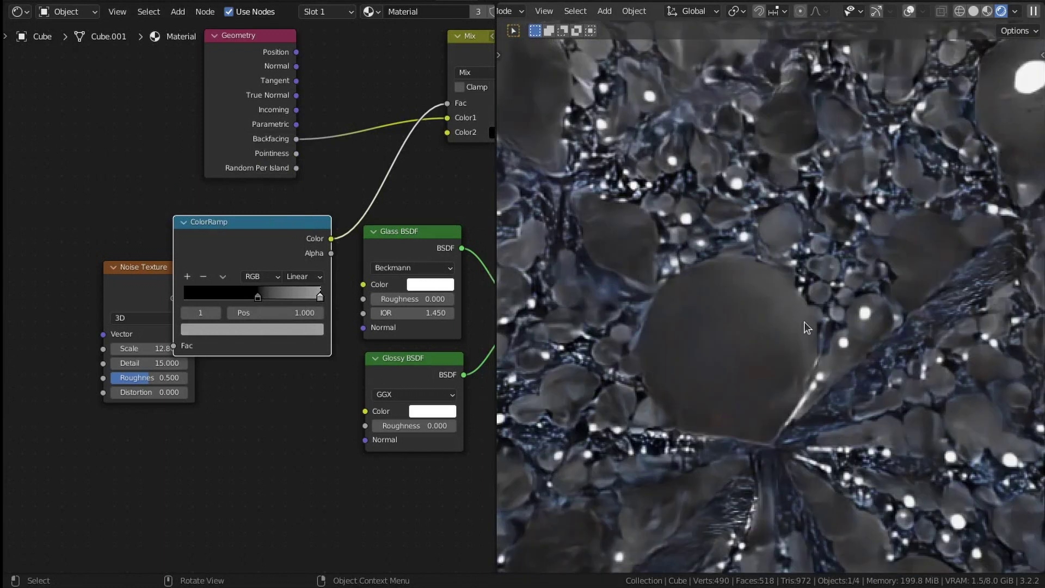
middle_drag(797, 331, 781, 385)
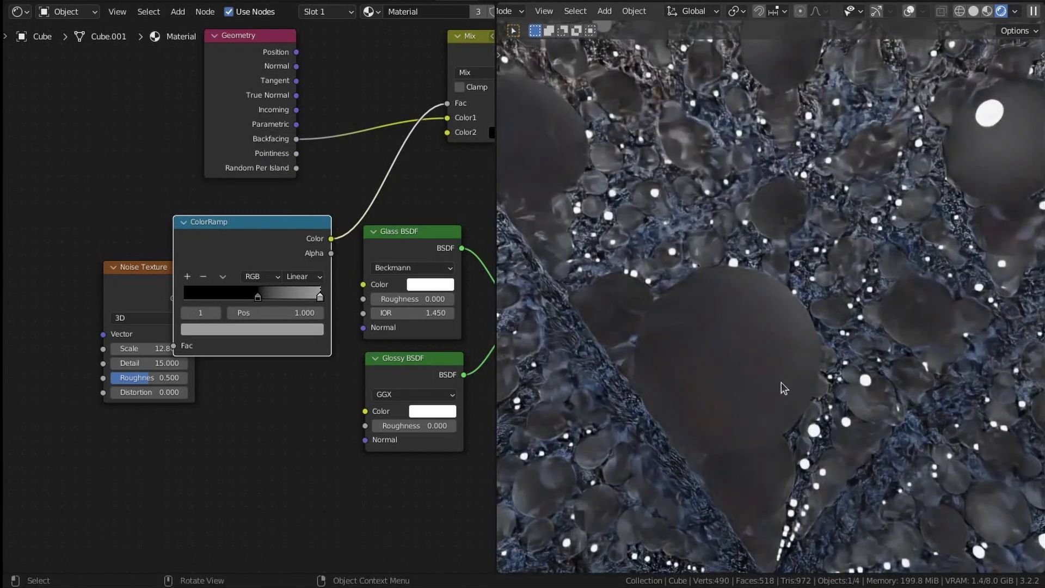
Look through the camera and delete the ColorRamp and Noise Texture nodes.
key(KP_0)
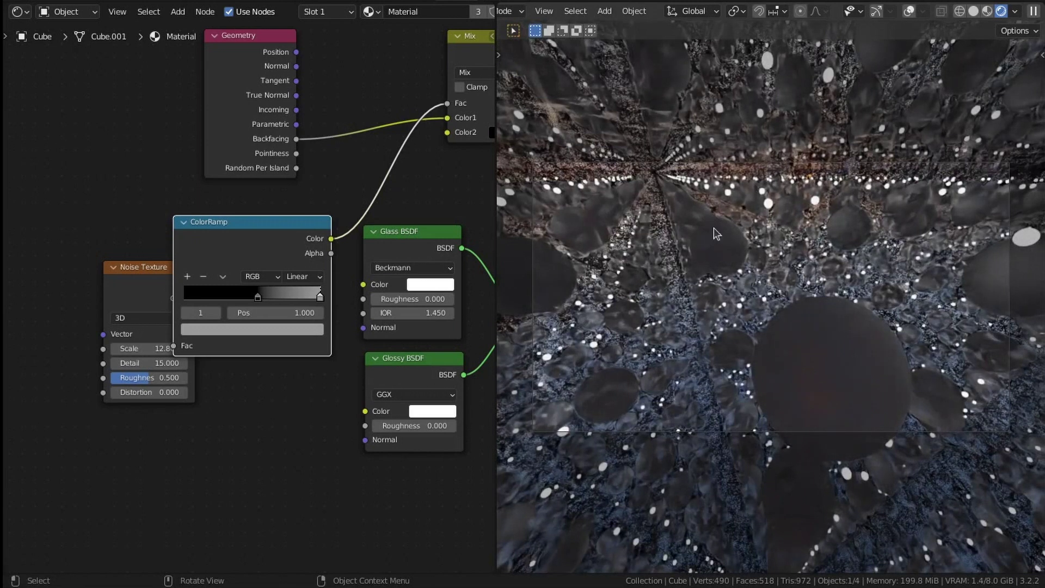
key(x)
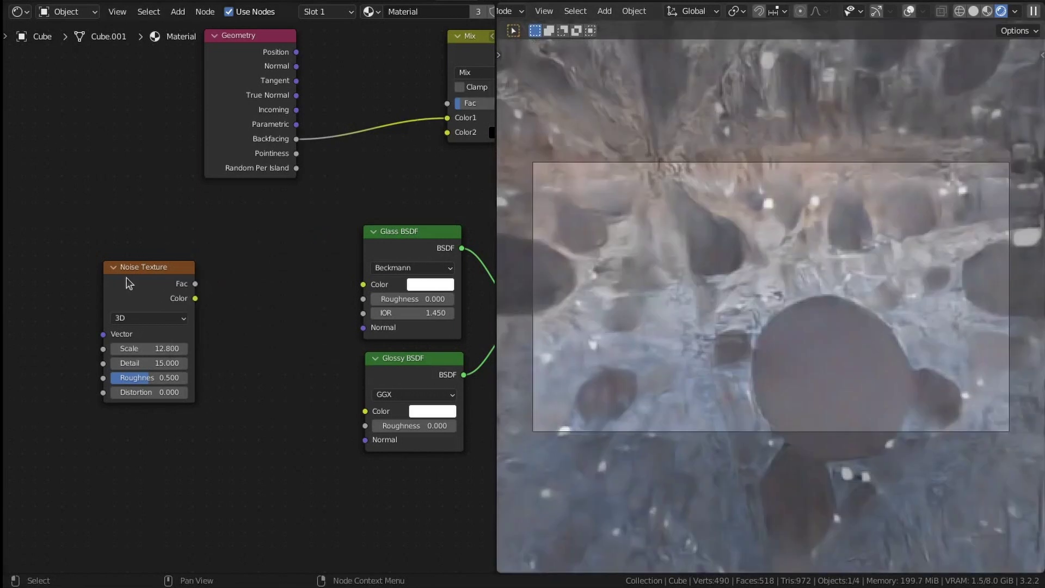
click(126, 277)
key(x)
Set the Mix node's factor to 0.033 and check the reflections in the camera view.
middle_drag(413, 182, 208, 244)
scroll(208, 244, up, 1)
mouse_move(229, 169)
mouse_down()
mouse_move(270, 169)
mouse_move(221, 169)
mouse_up()
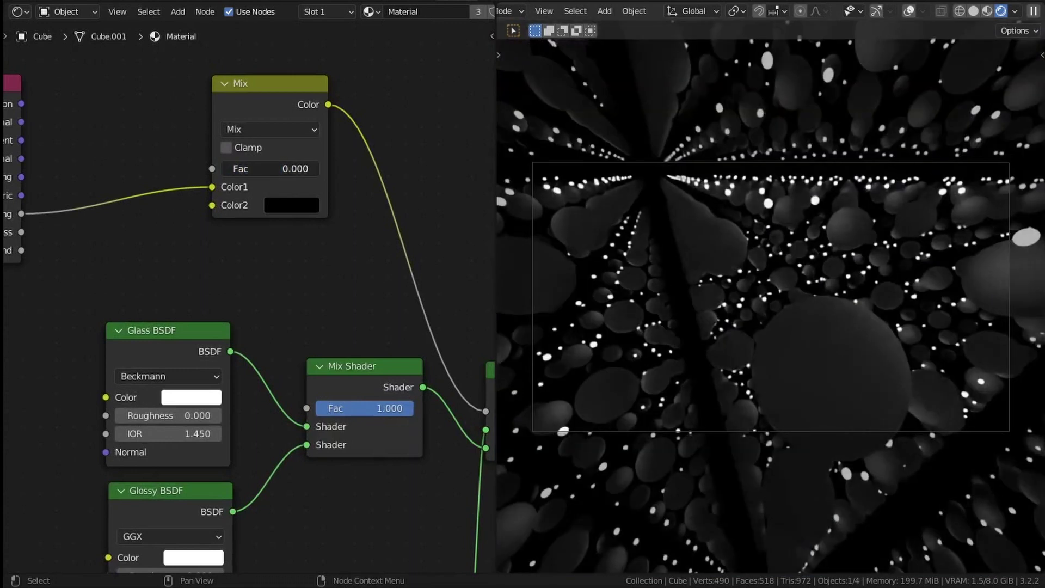
scroll(811, 305, up, 2)
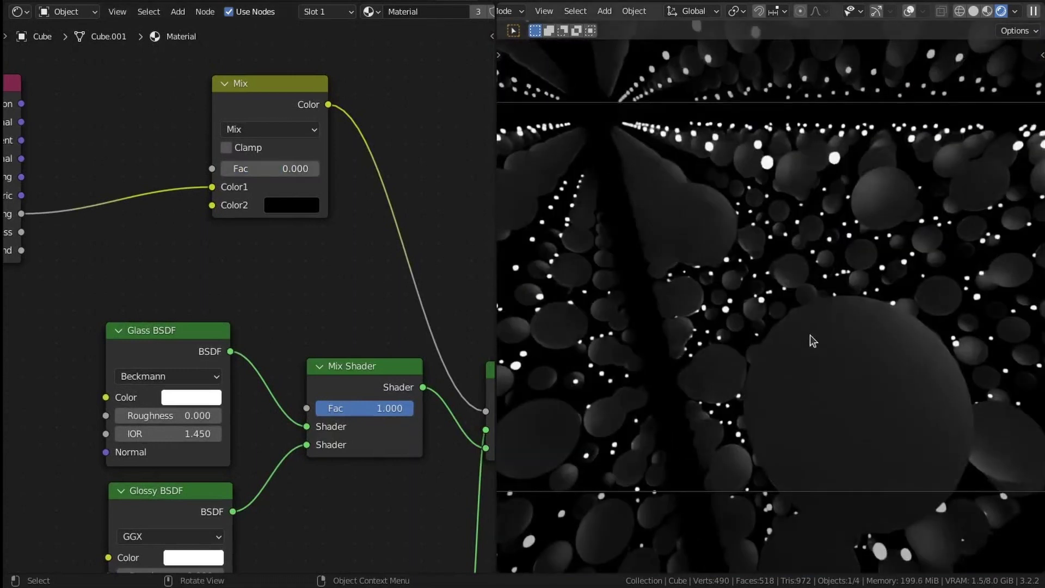
scroll(794, 393, down, 3)
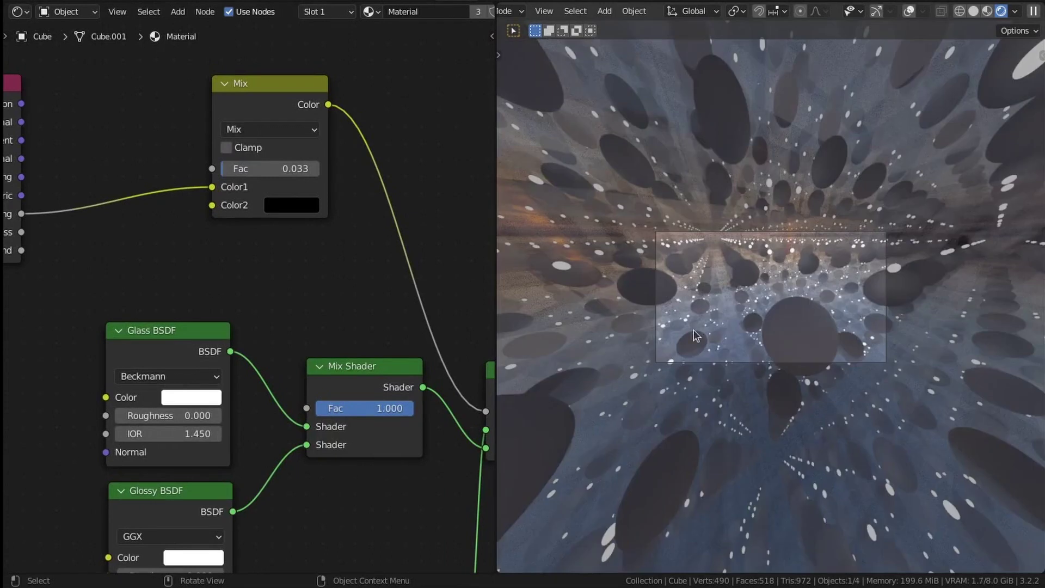
scroll(693, 330, down, 1)
scroll(694, 331, down, 1)
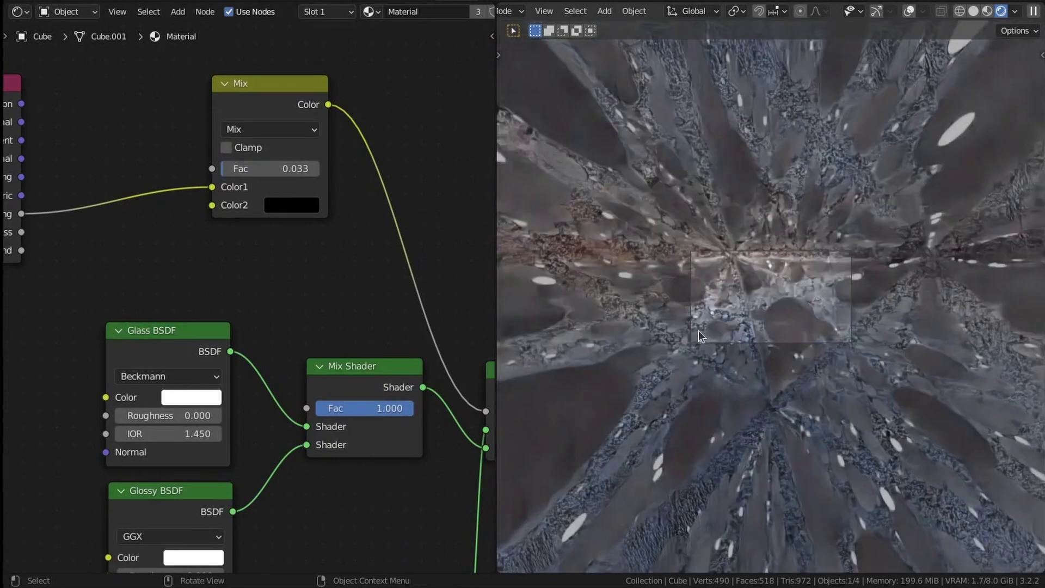
scroll(701, 332, down, 3)
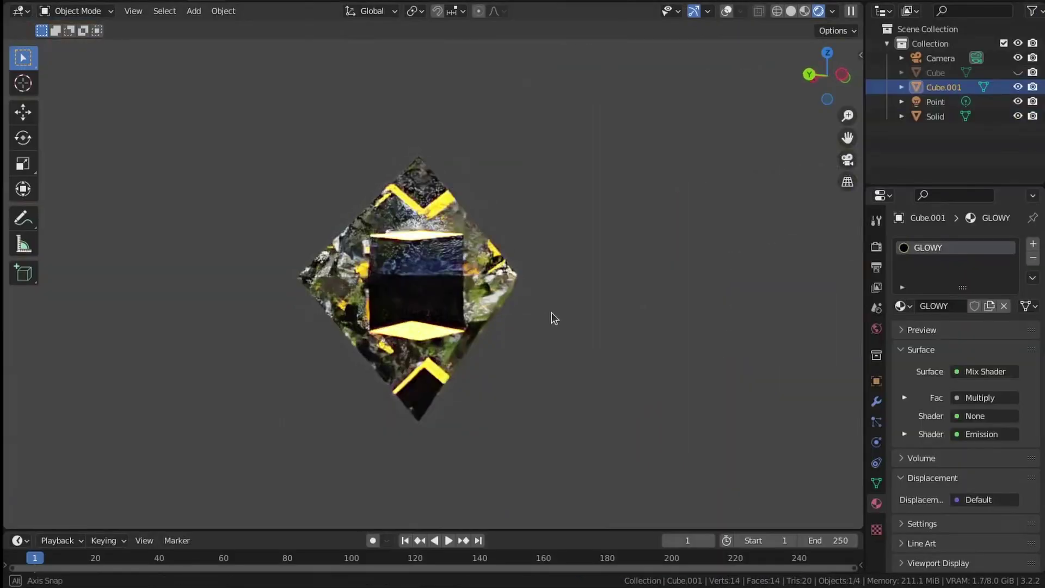
Inspect the glowing Cube.001 object from several sides and add a Subdivision Surface modifier to it.
middle_drag(551, 313, 645, 461)
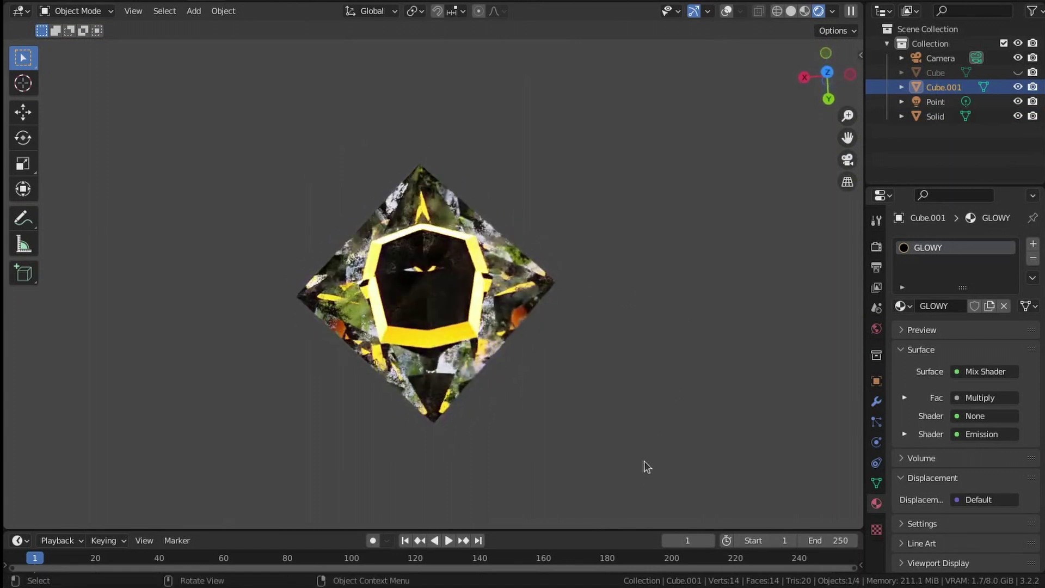
middle_drag(604, 248, 608, 361)
click(876, 402)
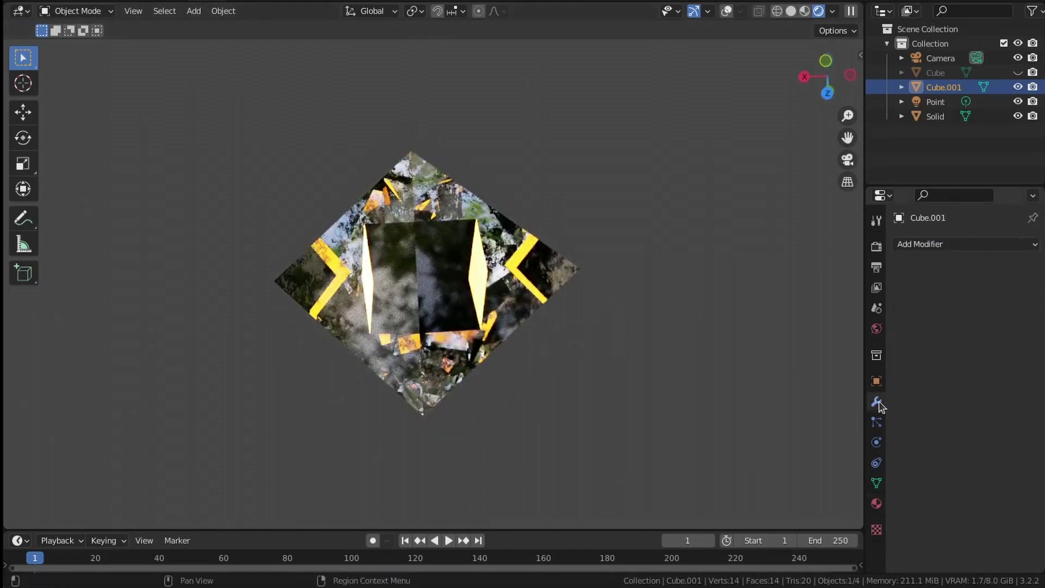
click(939, 244)
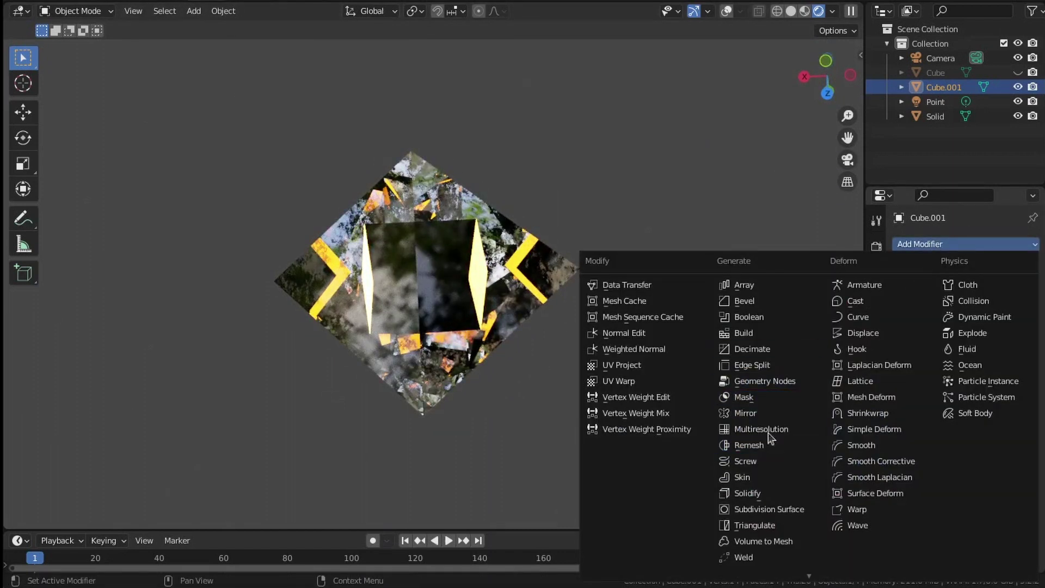
click(772, 508)
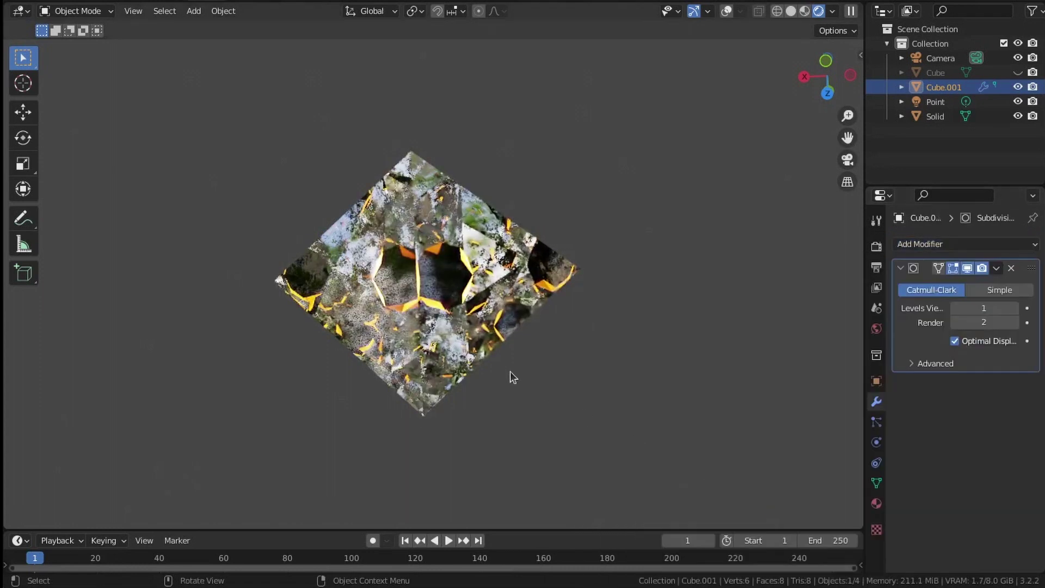
Raise the Subdivision modifier's viewport level on Cube.001 to 3 and scale the object up to about 1.998 times.
middle_drag(511, 373, 566, 270)
click(1013, 308)
click(1014, 308)
key(s)
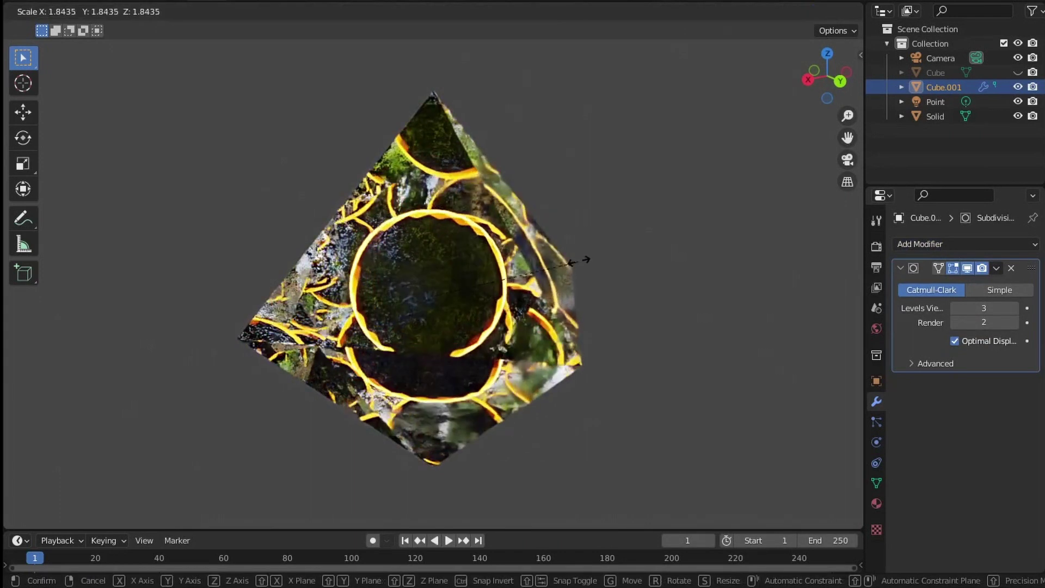
click(583, 264)
mouse_move(450, 415)
middle_down()
mouse_move(475, 369)
mouse_move(536, 368)
mouse_move(561, 449)
mouse_move(758, 174)
middle_up()
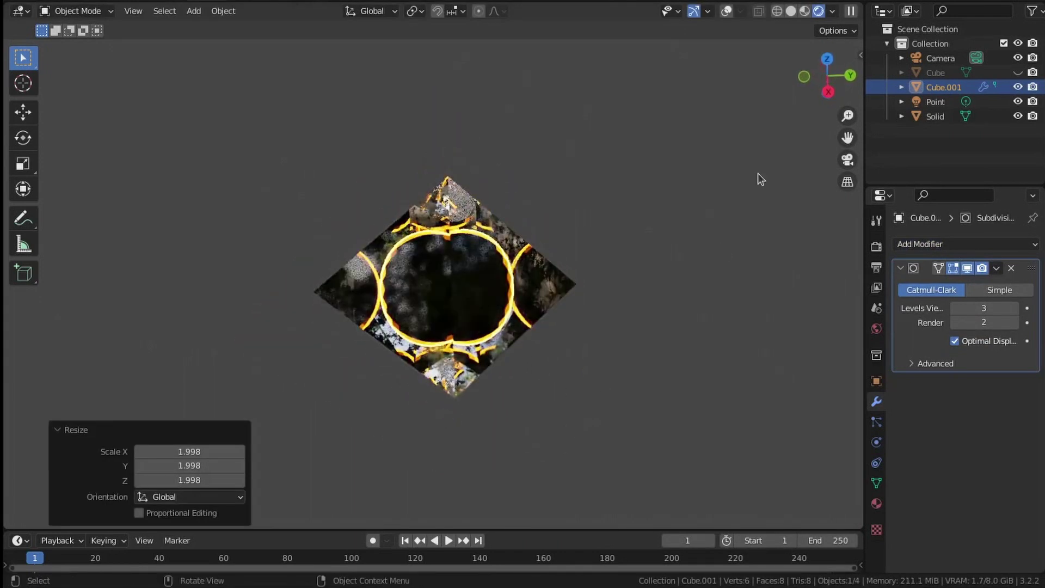
Switch the viewport lighting to the dark studio-style HDRI and inspect the glowing rings inside the solid from several sides.
click(832, 11)
click(811, 145)
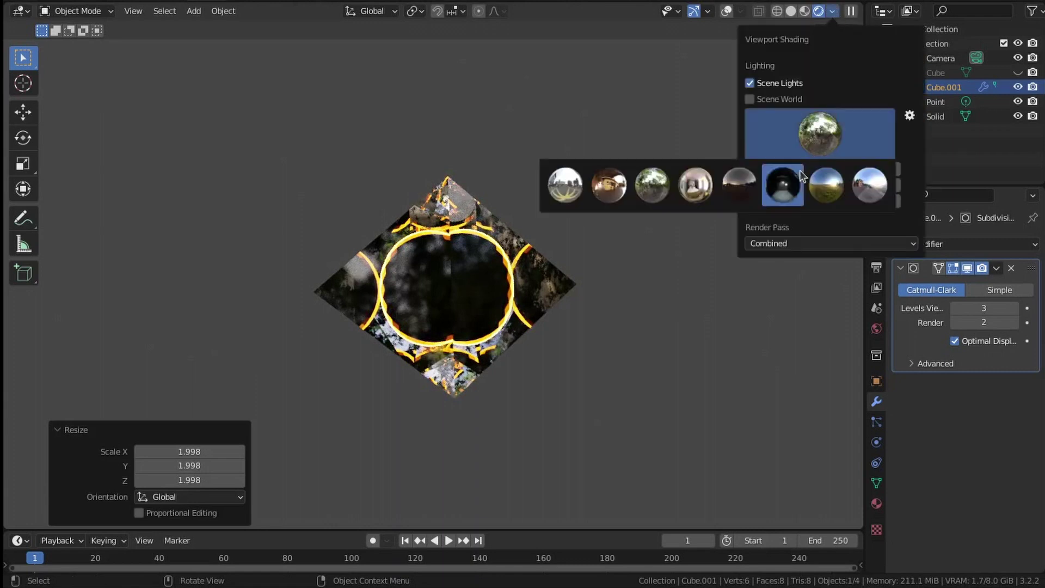
click(793, 182)
middle_drag(555, 475, 573, 490)
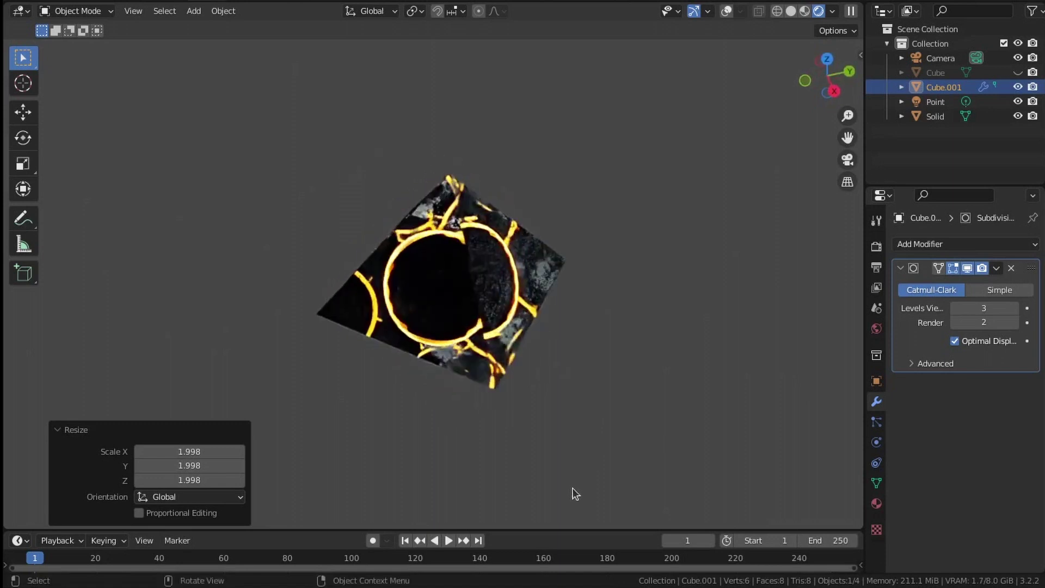
scroll(572, 488, up, 3)
middle_drag(567, 267, 554, 338)
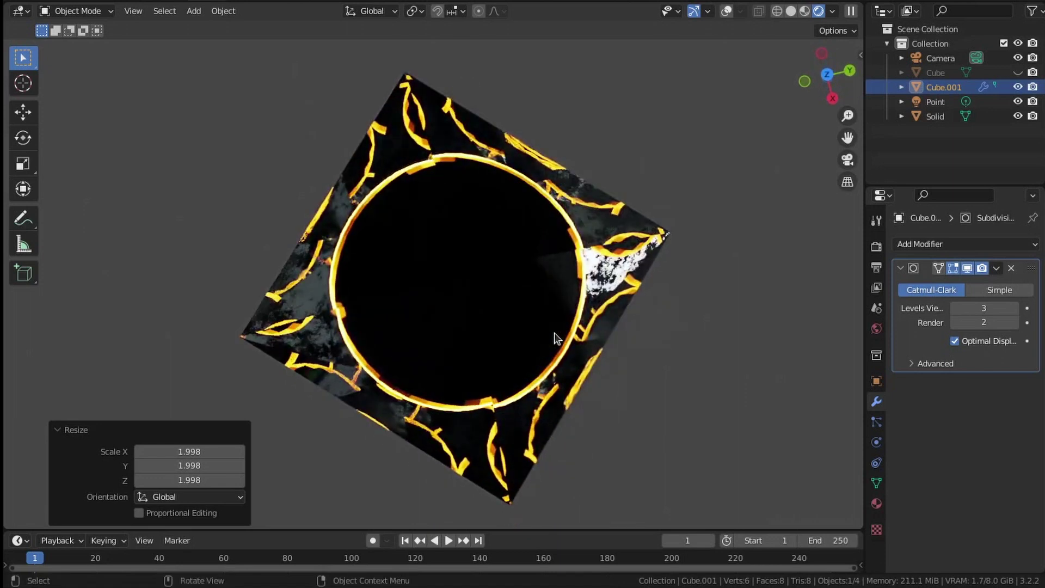
key(KP_7)
key(s)
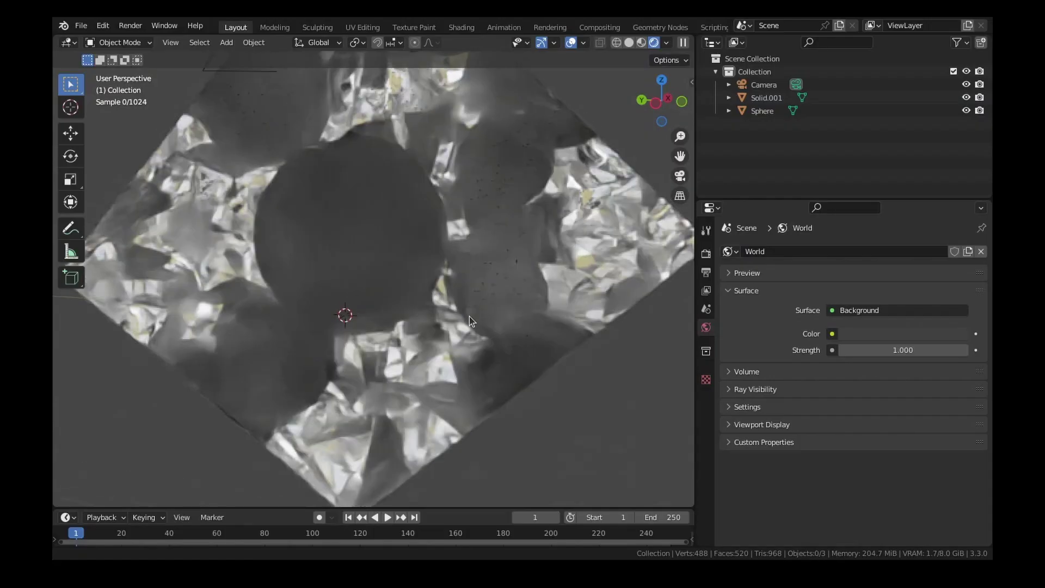
Examine the reflections around the dark sphere inside the mirrored solid, both up close and from farther away.
scroll(469, 342, up, 5)
middle_drag(442, 294, 435, 392)
scroll(479, 299, up, 2)
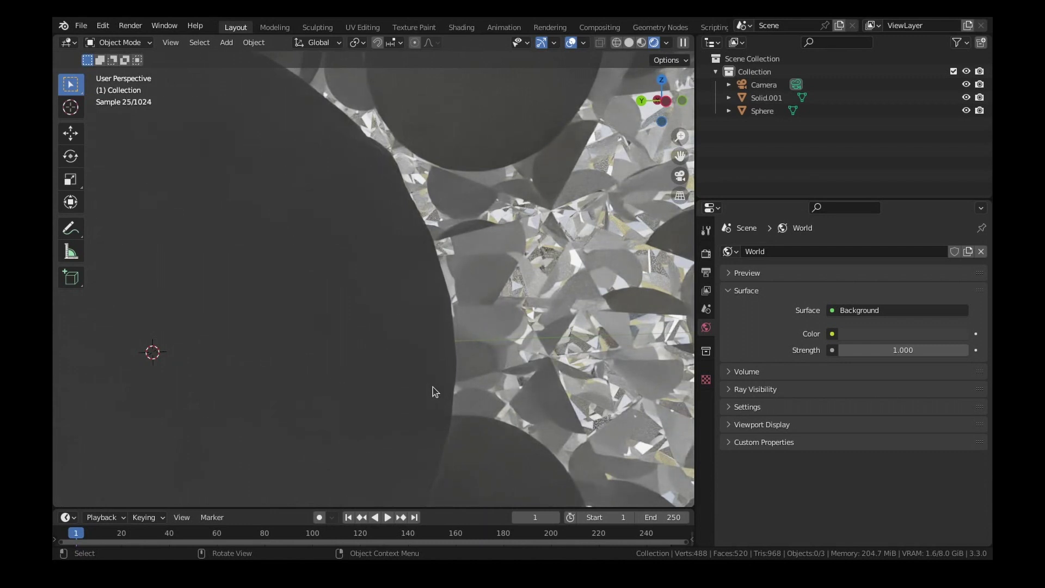
scroll(483, 366, down, 6)
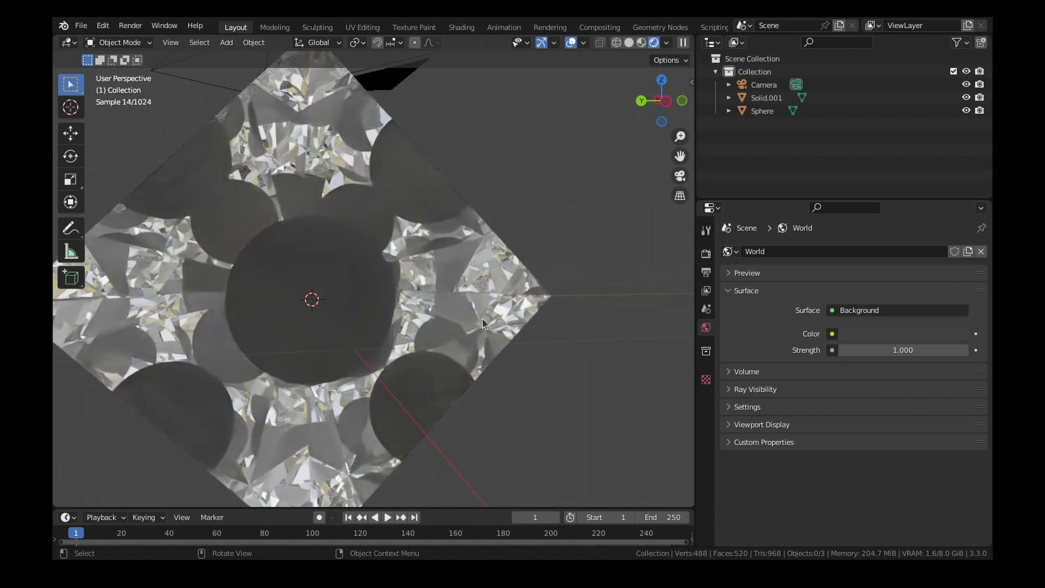
scroll(378, 268, up, 2)
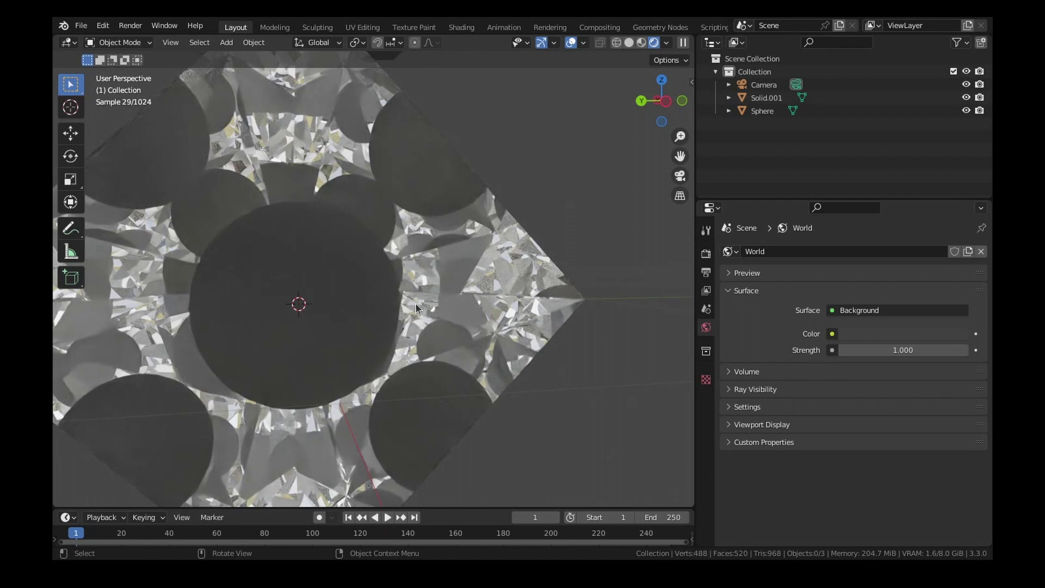
Switch to the Shading workspace and examine the mirrored solid from the top, from the side and from a distance.
click(460, 28)
scroll(791, 296, up, 5)
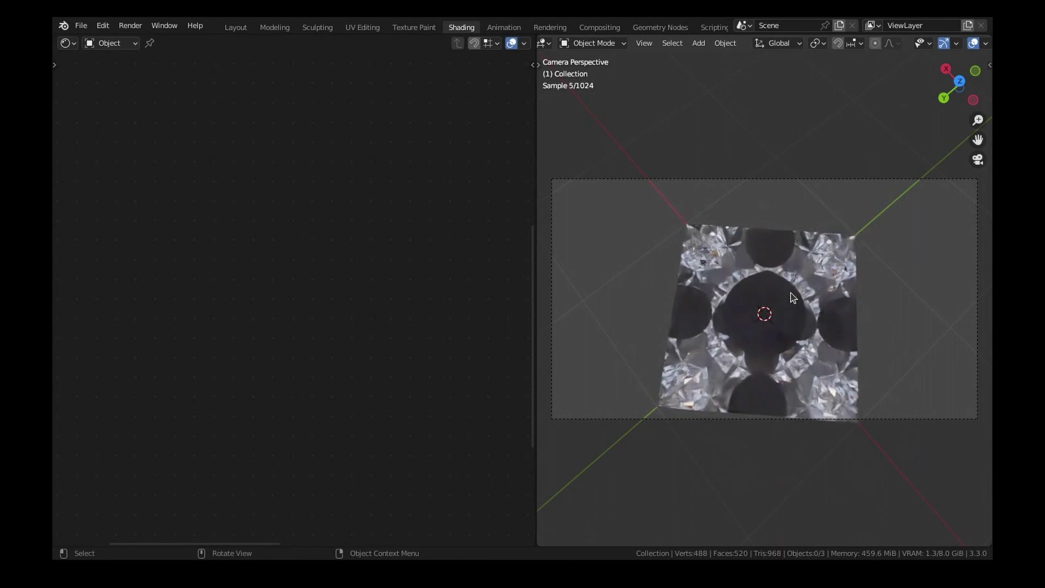
key(KP_7)
scroll(793, 298, down, 5)
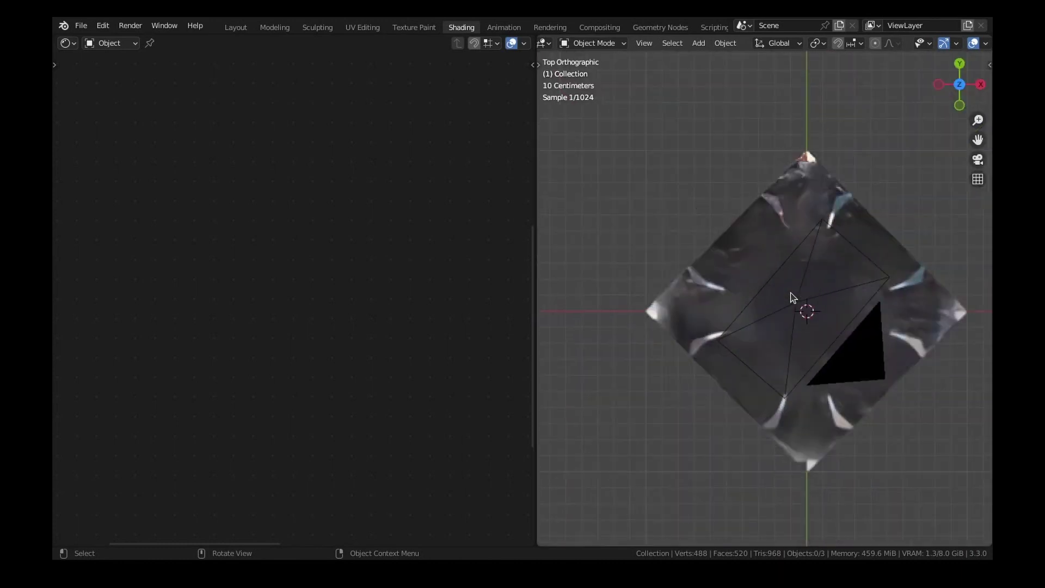
middle_drag(783, 312, 823, 299)
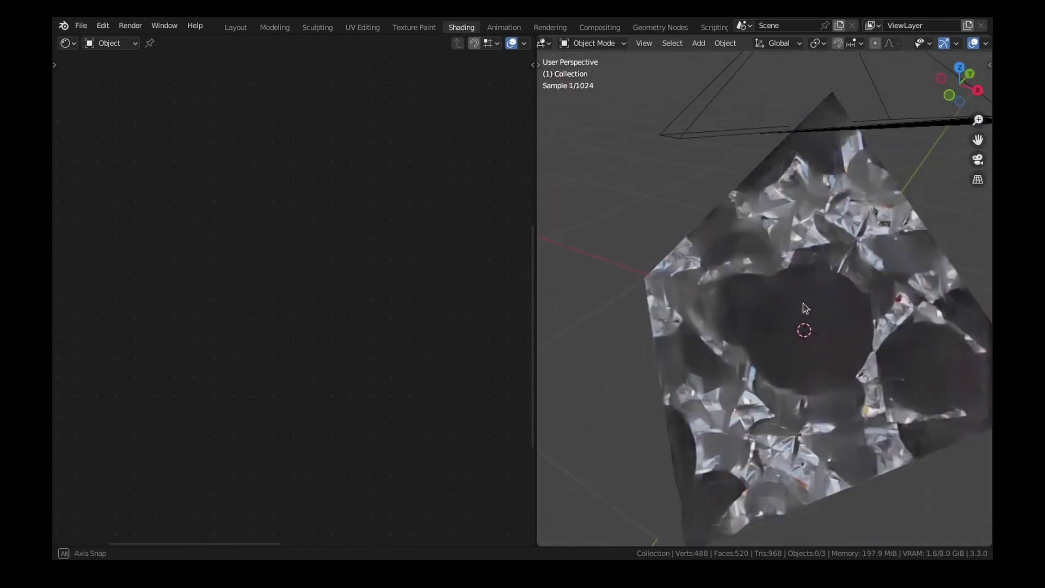
scroll(842, 330, up, 3)
middle_drag(843, 330, 862, 310)
shift+middle_drag(874, 390, 801, 371)
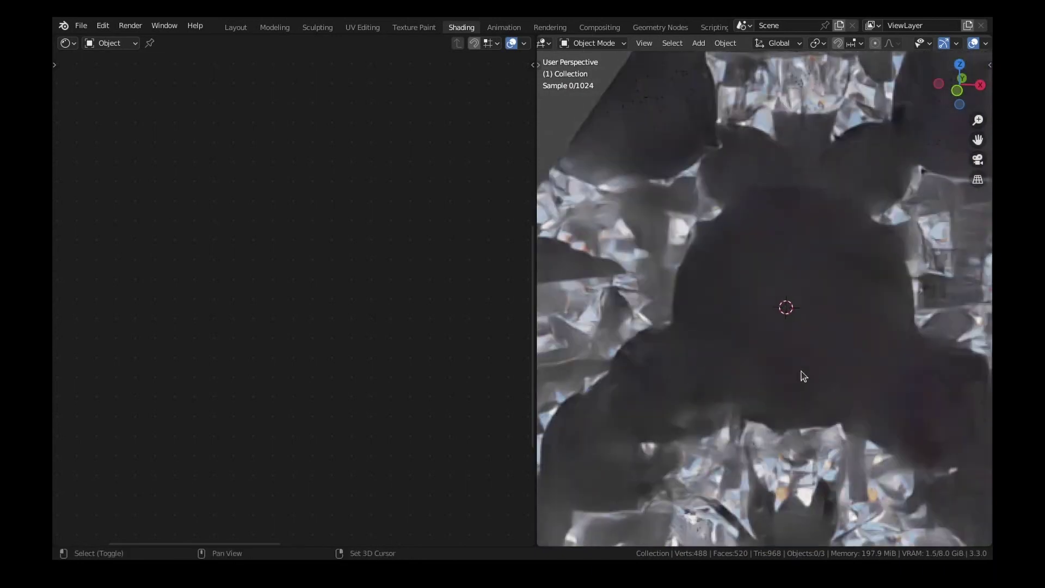
scroll(804, 375, down, 5)
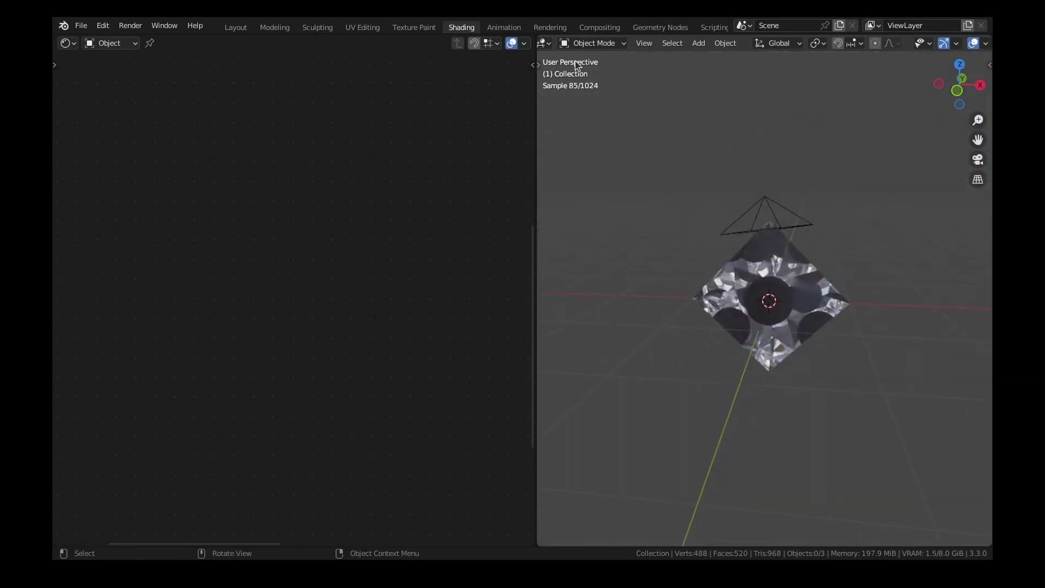
scroll(576, 45, up, 1)
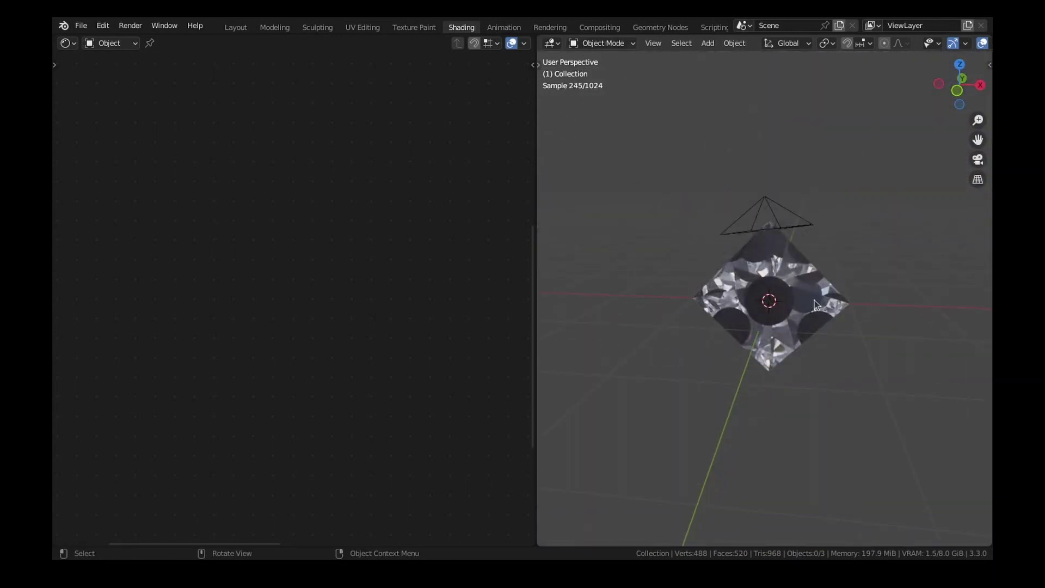
scroll(750, 259, up, 2)
Scale Solid.001 up by about 2.842, scale it back by about 0.644, and look through the camera.
click(749, 259)
key(s)
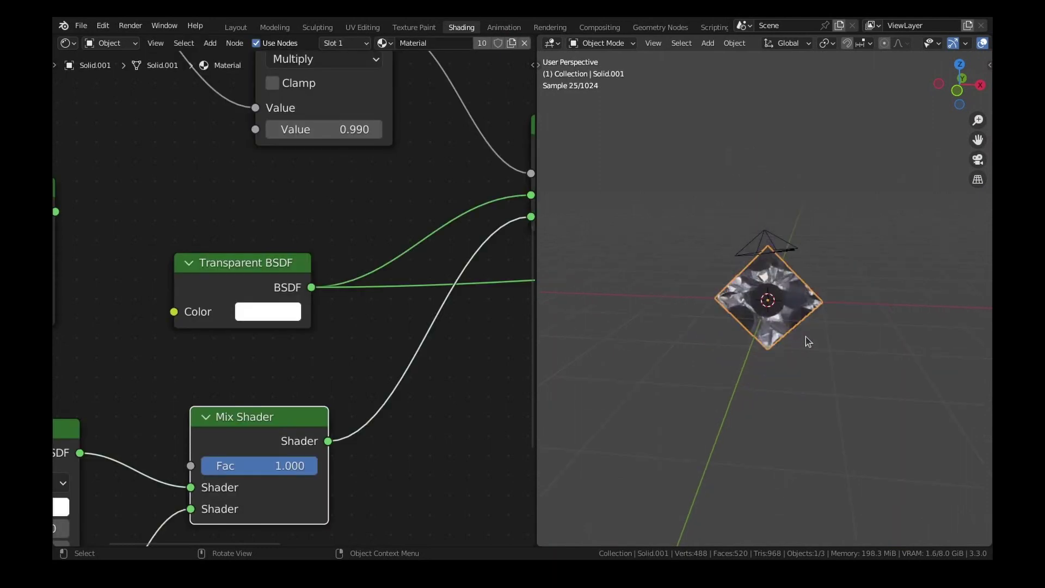
click(871, 321)
scroll(874, 321, up, 3)
scroll(874, 321, down, 3)
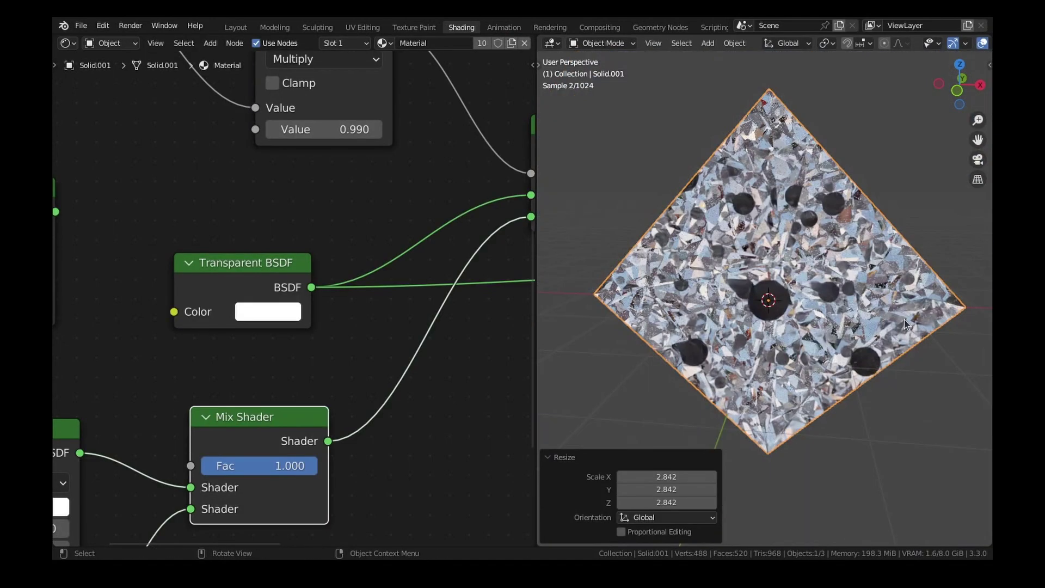
key(s)
click(802, 339)
scroll(824, 327, up, 3)
key(KP_0)
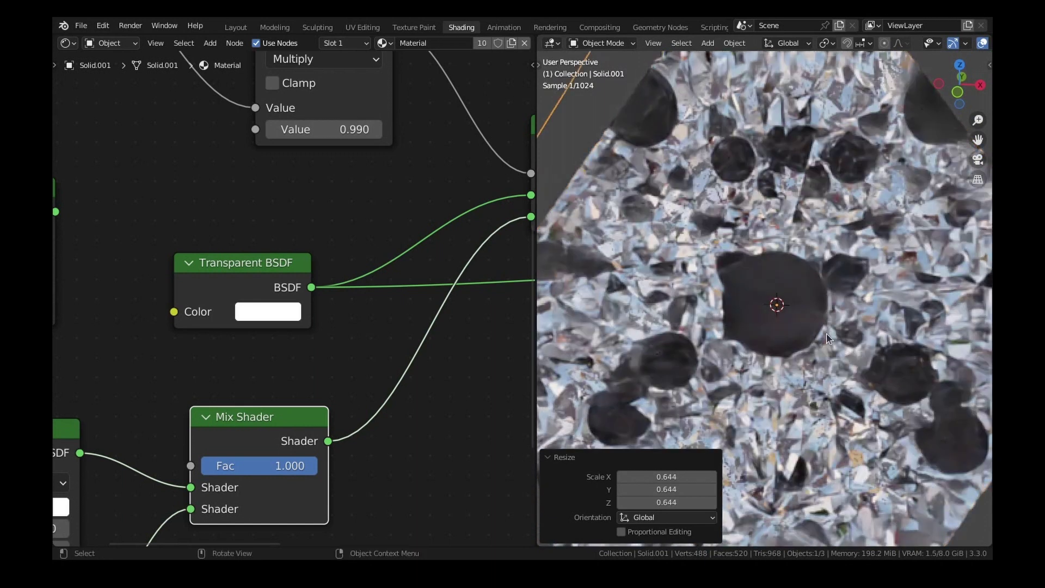
Cycle the Light Path node's outputs through the Material Output until the Ray Length output is previewed.
scroll(825, 336, down, 2)
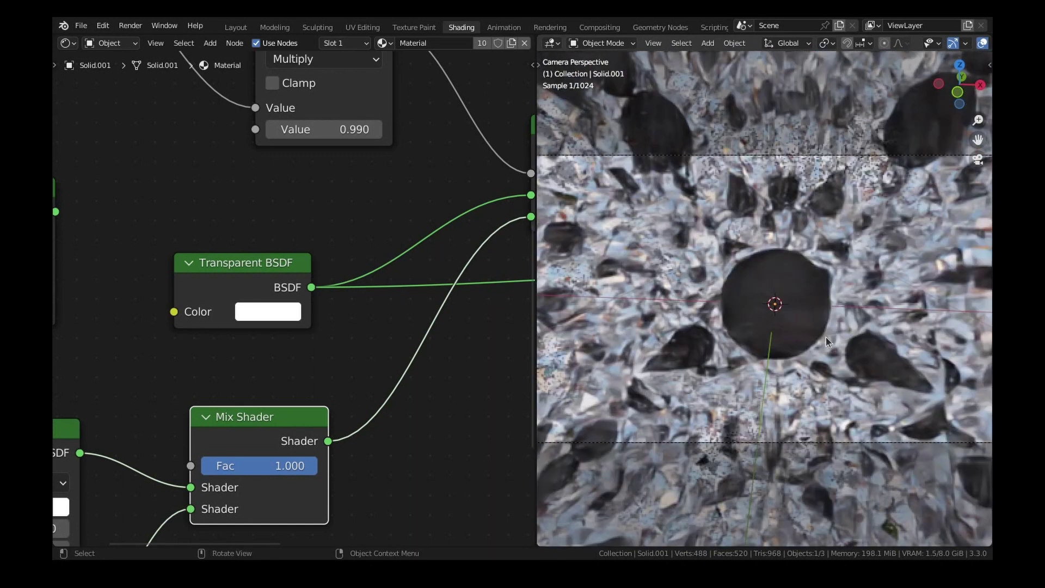
scroll(313, 273, down, 5)
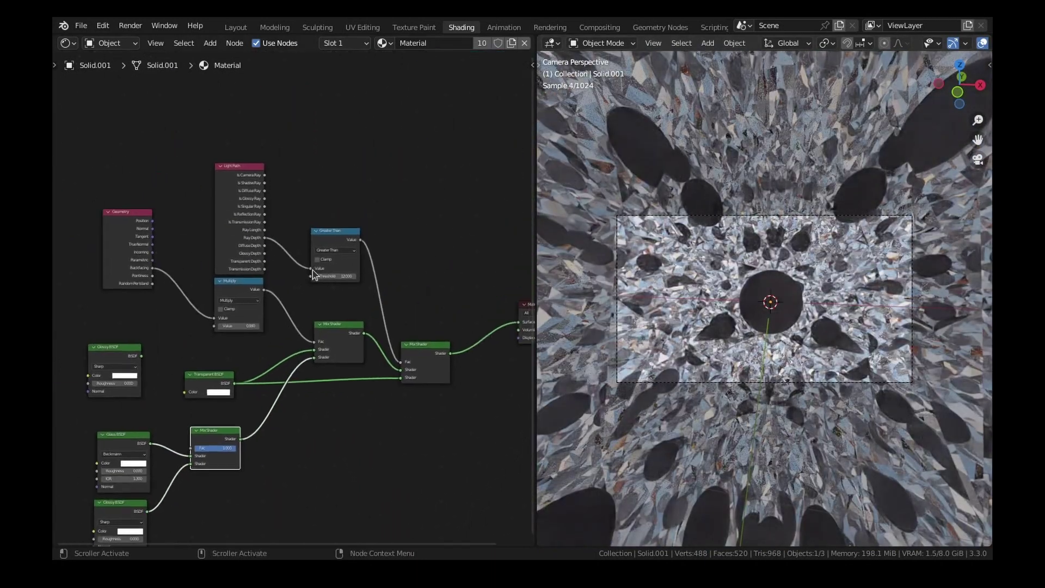
scroll(305, 272, up, 2)
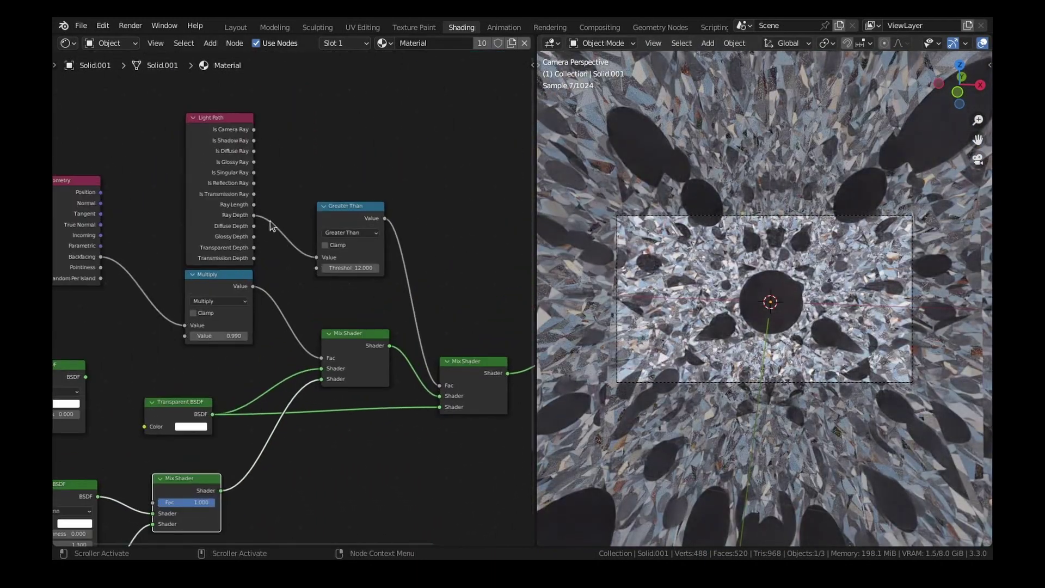
ctrl+shift+click(236, 197)
ctrl+shift+click(237, 196)
ctrl+shift+click(236, 196)
ctrl+shift+click(237, 196)
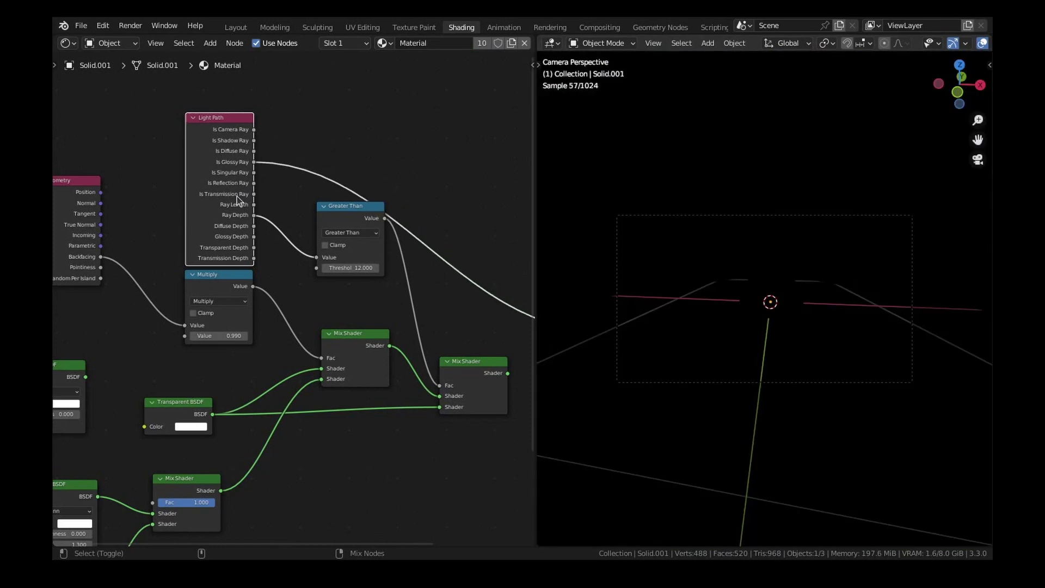
ctrl+shift+click(237, 196)
ctrl+shift+click(237, 196)
ctrl+shift+click(237, 196)
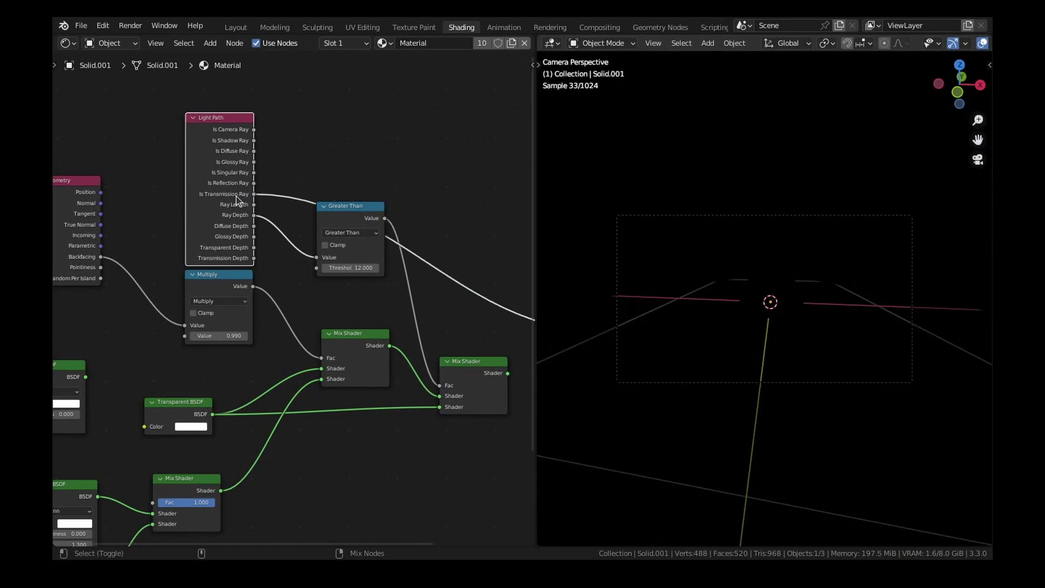
ctrl+shift+click(237, 196)
Examine the Ray Length preview on the solid from outside and around the sphere within it.
scroll(424, 209, down, 5)
middle_drag(421, 214, 322, 234)
scroll(682, 243, up, 5)
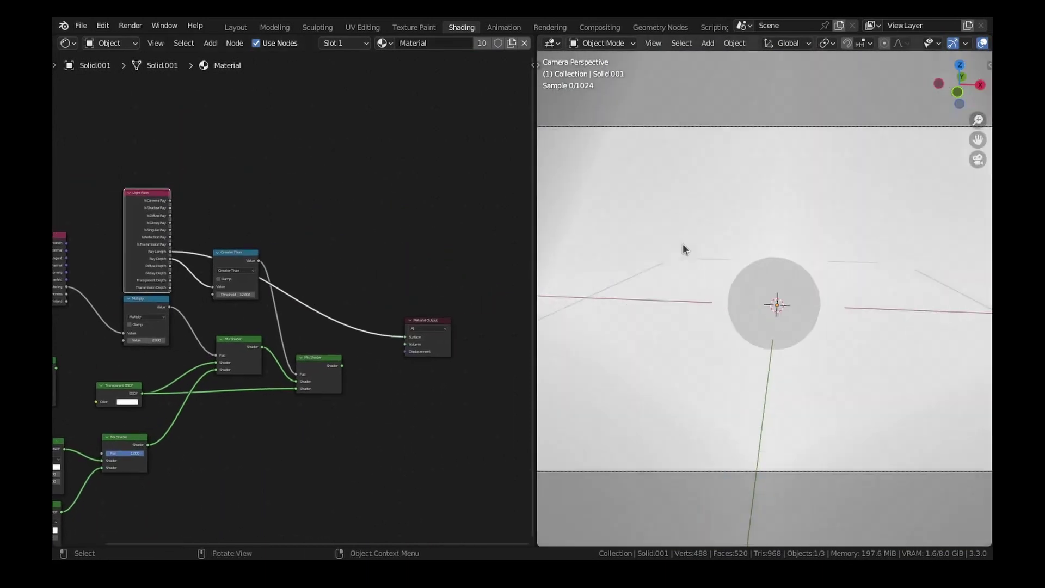
scroll(683, 243, down, 4)
scroll(354, 326, down, 2)
scroll(708, 202, down, 3)
middle_click(708, 201)
scroll(708, 201, down, 6)
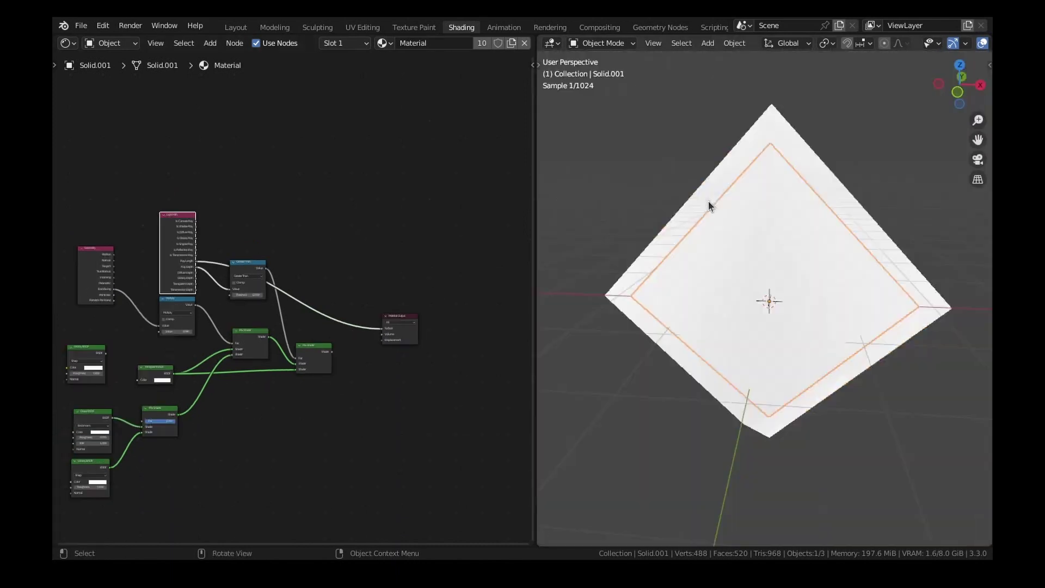
scroll(708, 201, up, 10)
scroll(398, 320, up, 3)
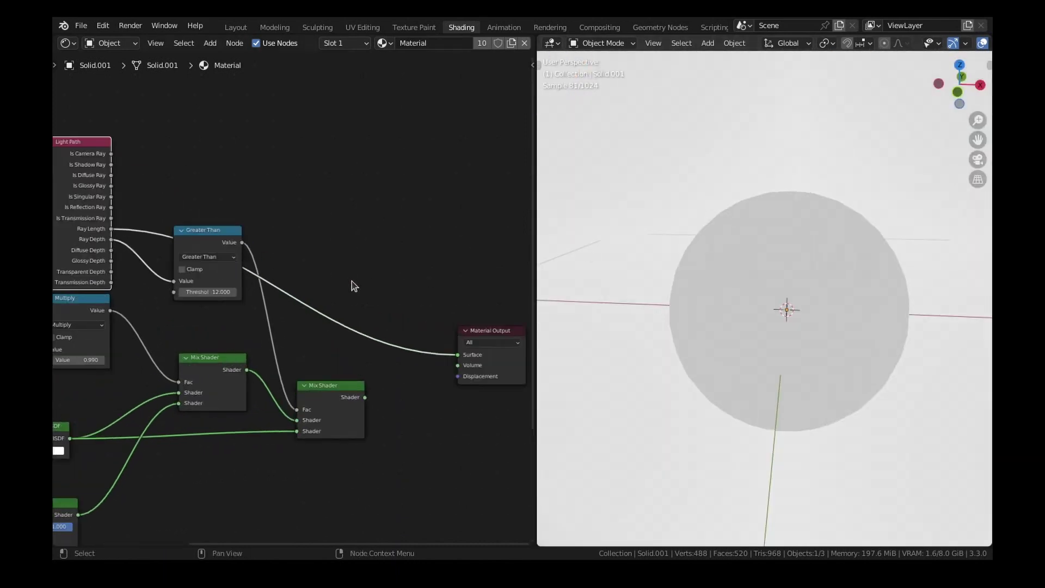
Insert a ColorRamp node on the link between Ray Length and the Material Output, and place it above the other nodes.
key(shift+a)
mouse_move(256, 388)
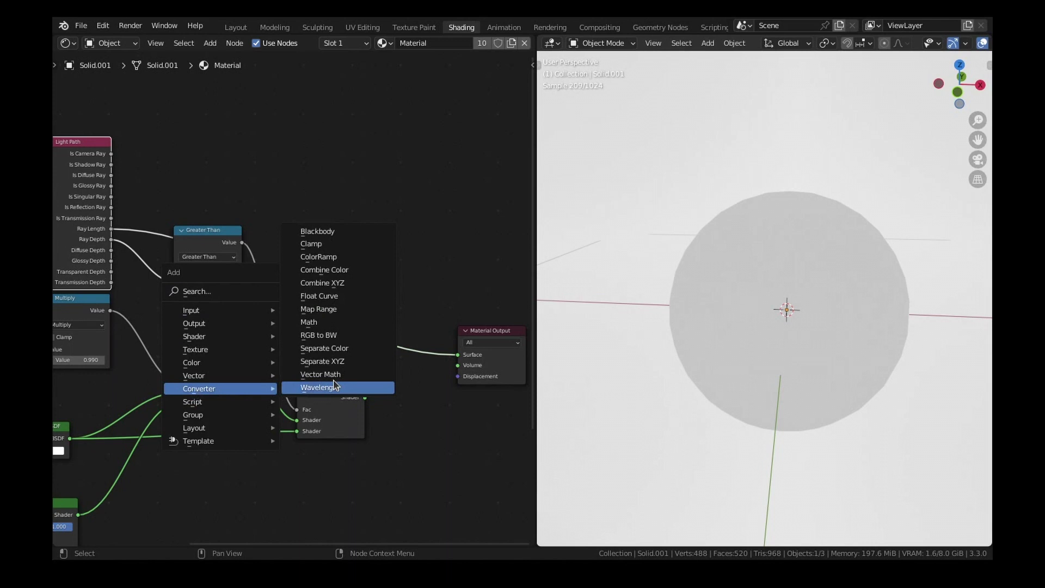
click(357, 256)
click(301, 240)
drag(327, 261, 293, 118)
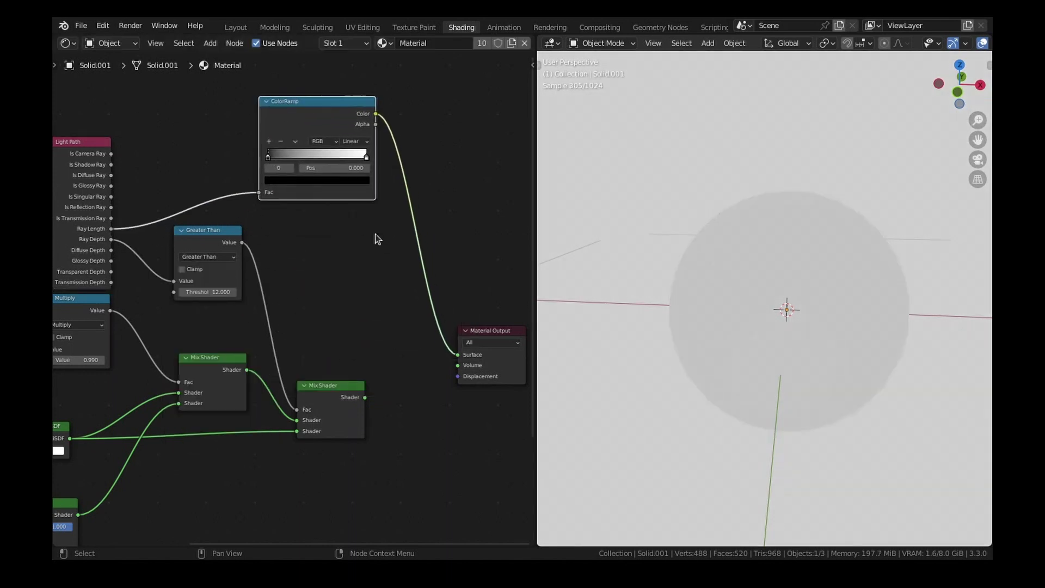
Reconnect the last Mix Shader to the Material Output's surface and insert a duplicate Mix Shader between them.
scroll(376, 240, down, 1)
drag(349, 388, 383, 340)
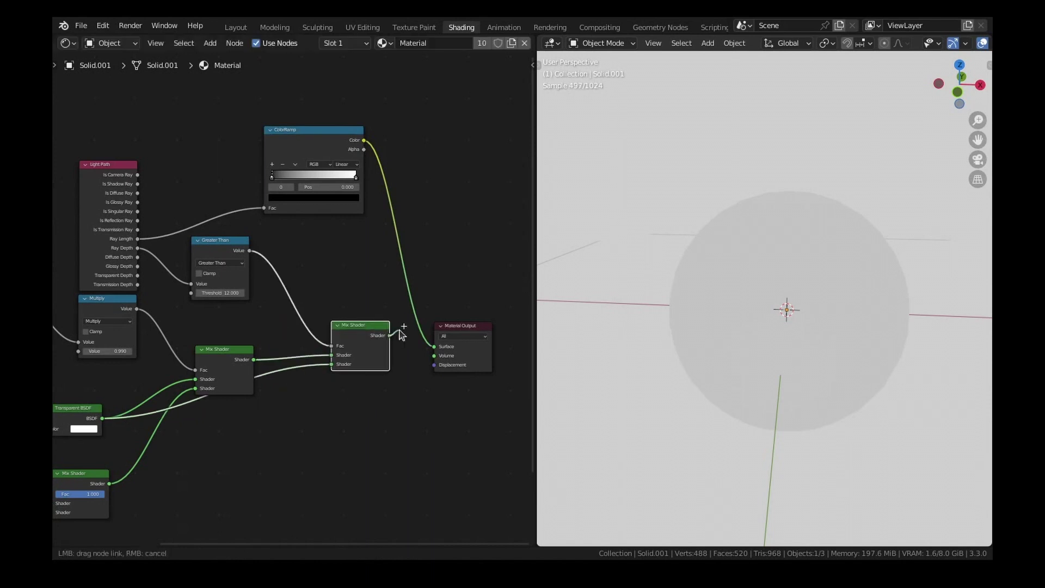
drag(438, 359, 434, 346)
key(shift+a)
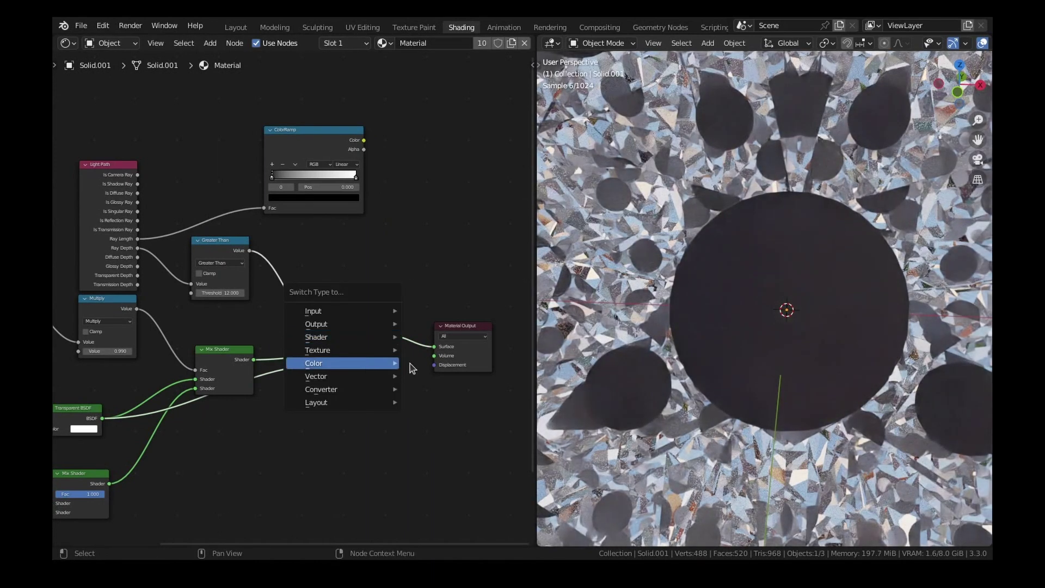
key(shift+d)
click(533, 356)
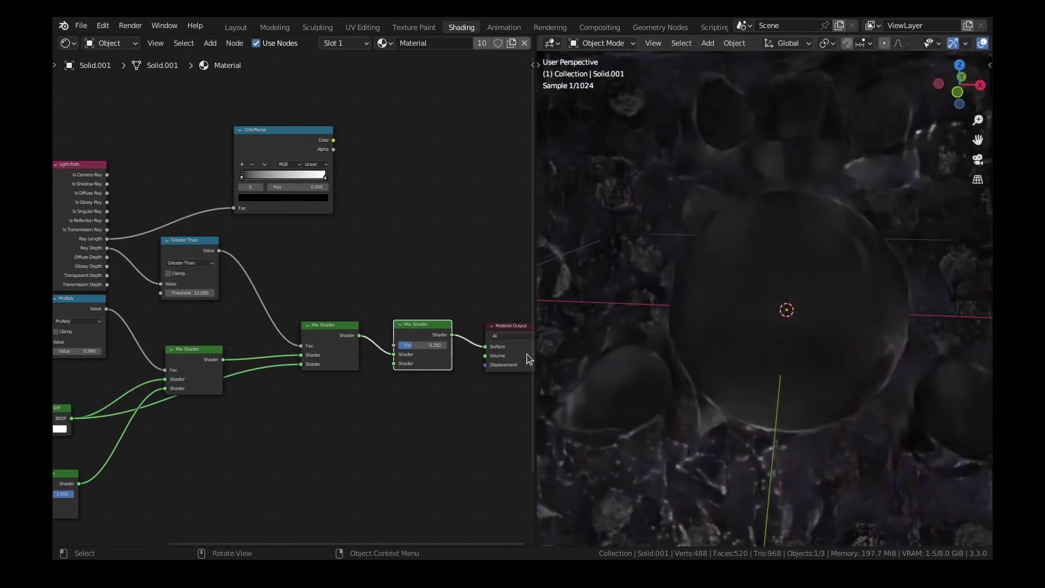
Add a Diffuse BSDF to the new Mix Shader's first shader input and drive its factor with the ColorRamp's color.
scroll(381, 408, up, 1)
key(shift+a)
mouse_move(380, 409)
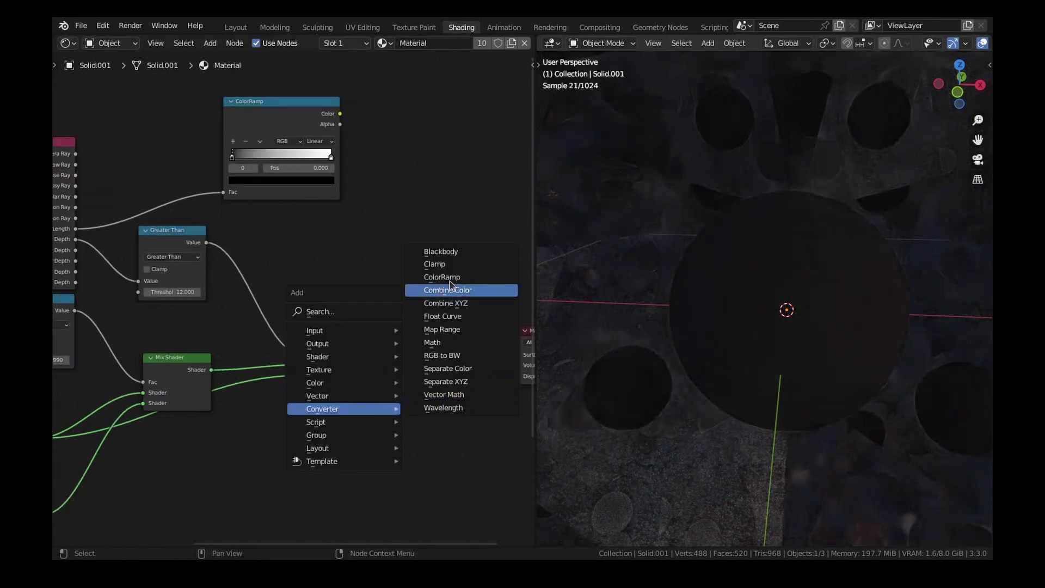
drag(339, 114, 414, 350)
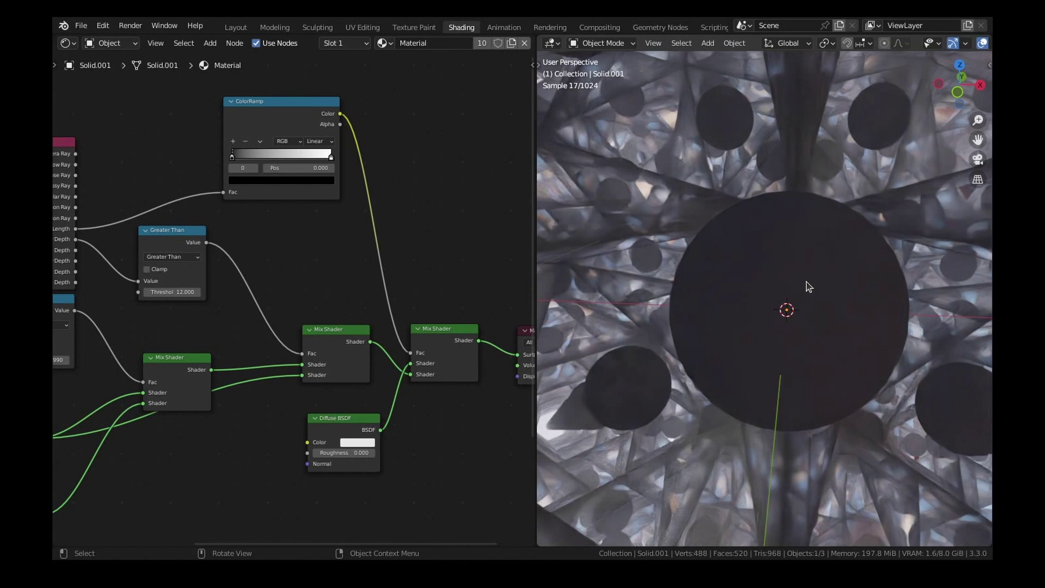
scroll(429, 439, up, 4)
middle_drag(371, 474, 343, 424)
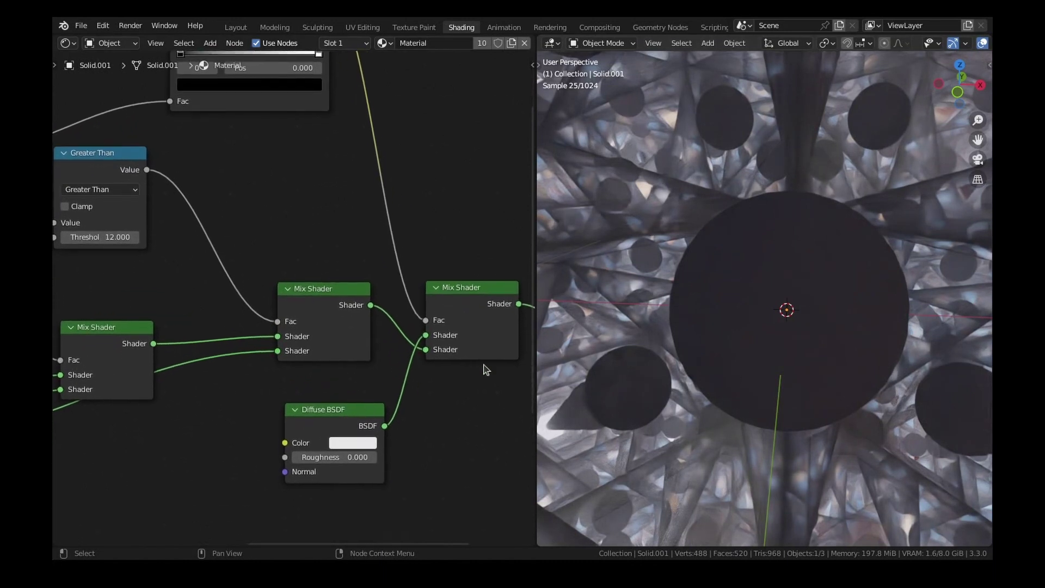
scroll(810, 238, down, 5)
scroll(798, 285, down, 5)
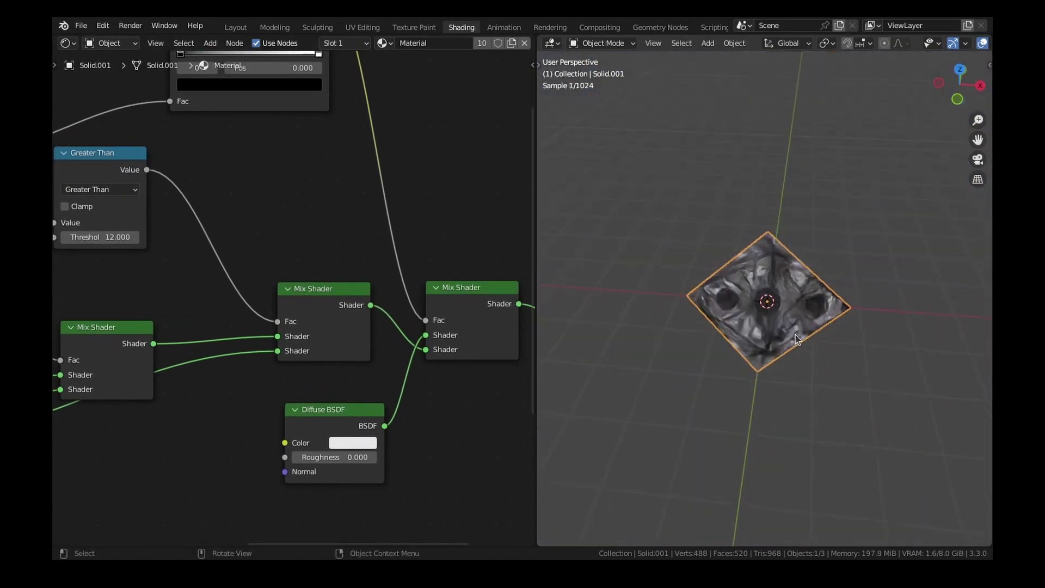
Examine the diffuse-blended material on the solid from outside and around the inner sphere through the camera.
scroll(795, 335, up, 4)
scroll(795, 335, up, 6)
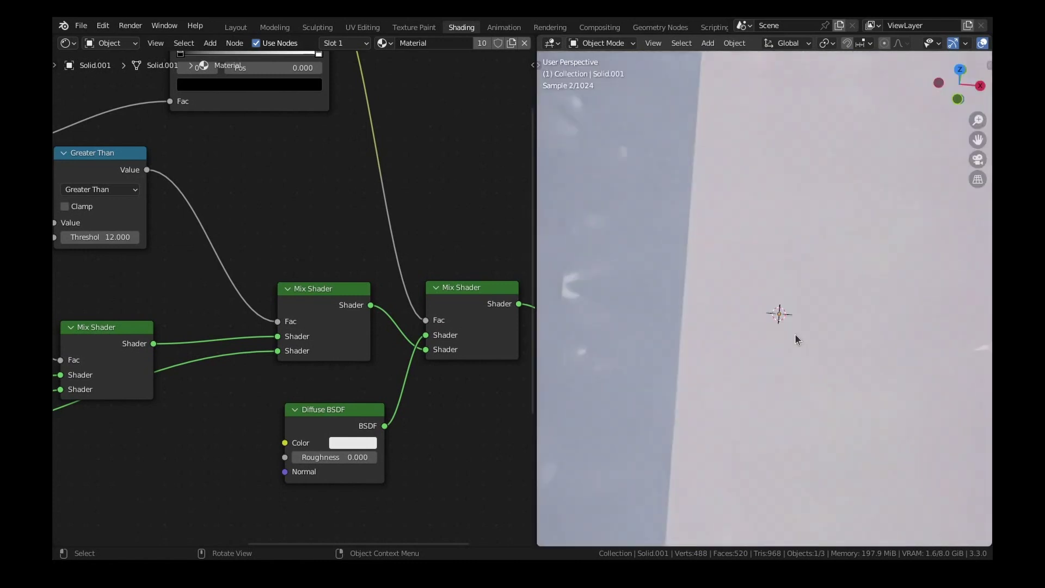
scroll(795, 335, down, 8)
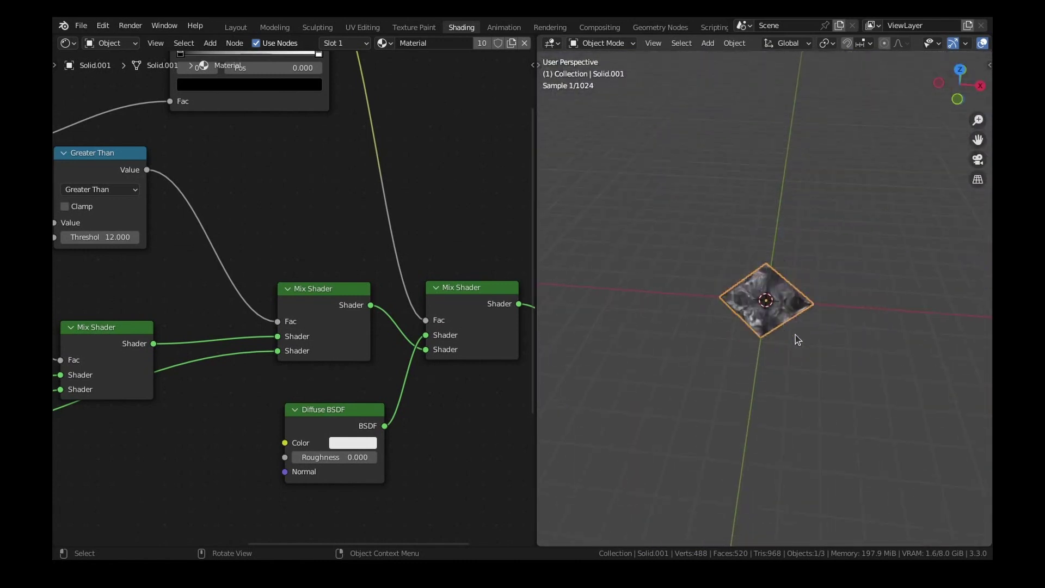
middle_drag(794, 335, 793, 284)
scroll(792, 284, up, 3)
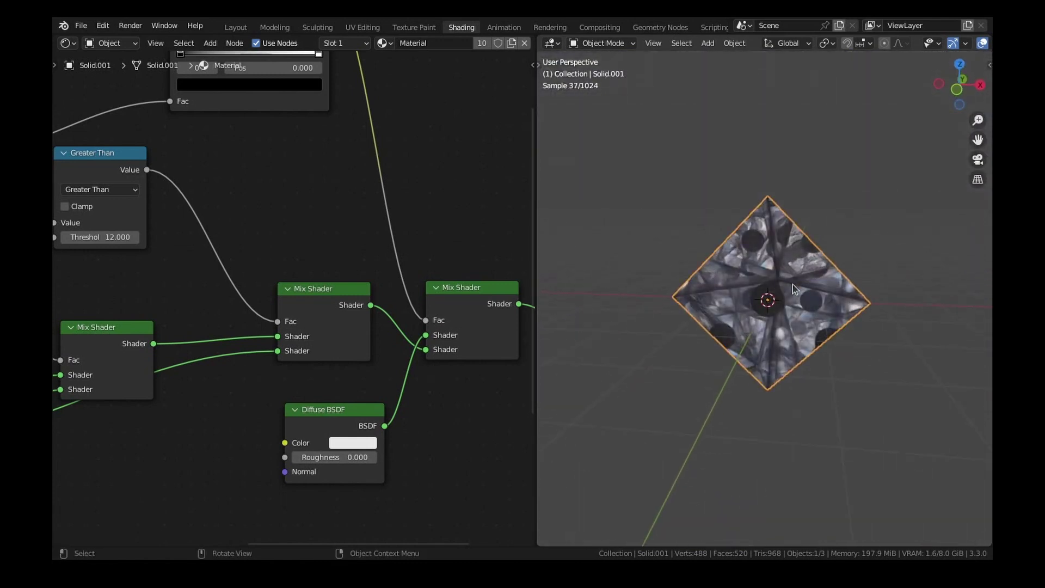
key(KP_0)
scroll(792, 284, up, 5)
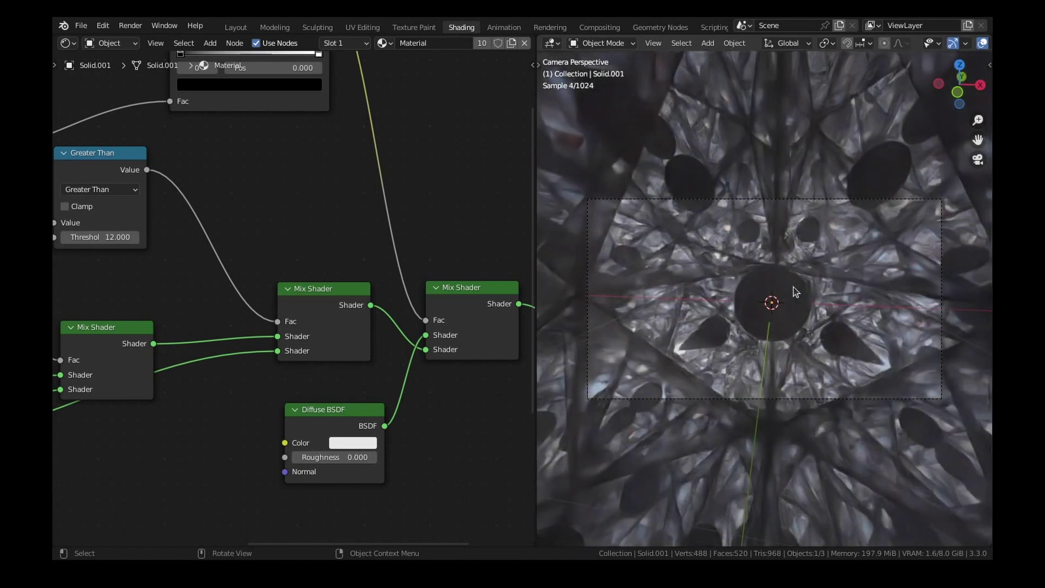
scroll(771, 296, up, 3)
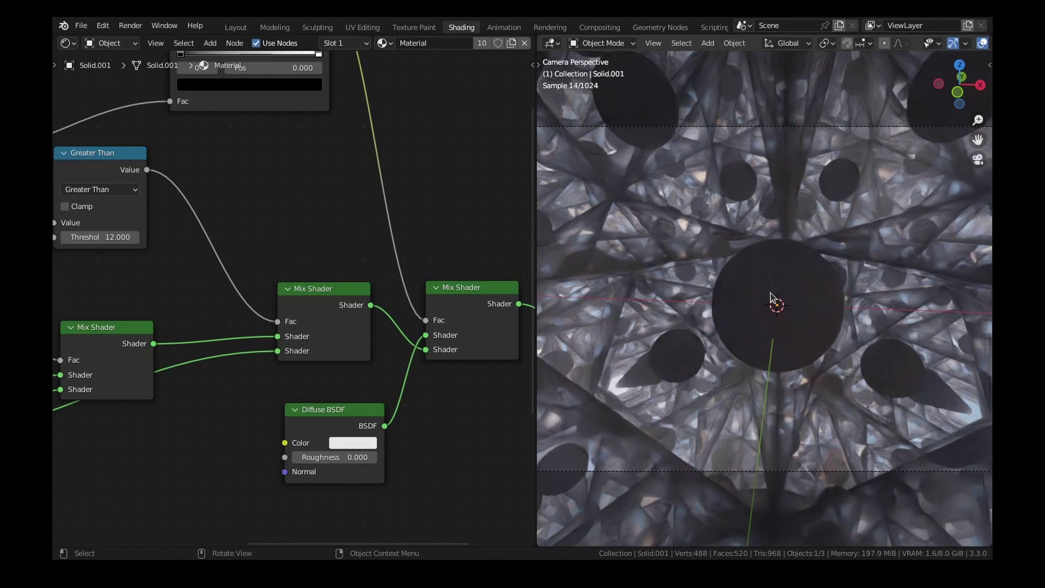
scroll(770, 298, down, 5)
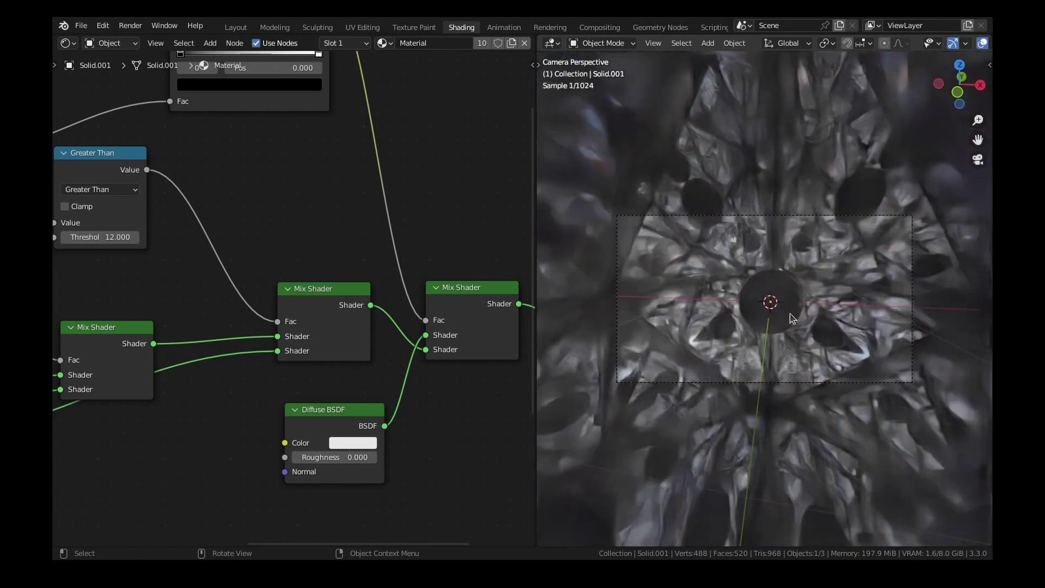
Try scaling the mirrored solid up and down around the sphere.
key(s)
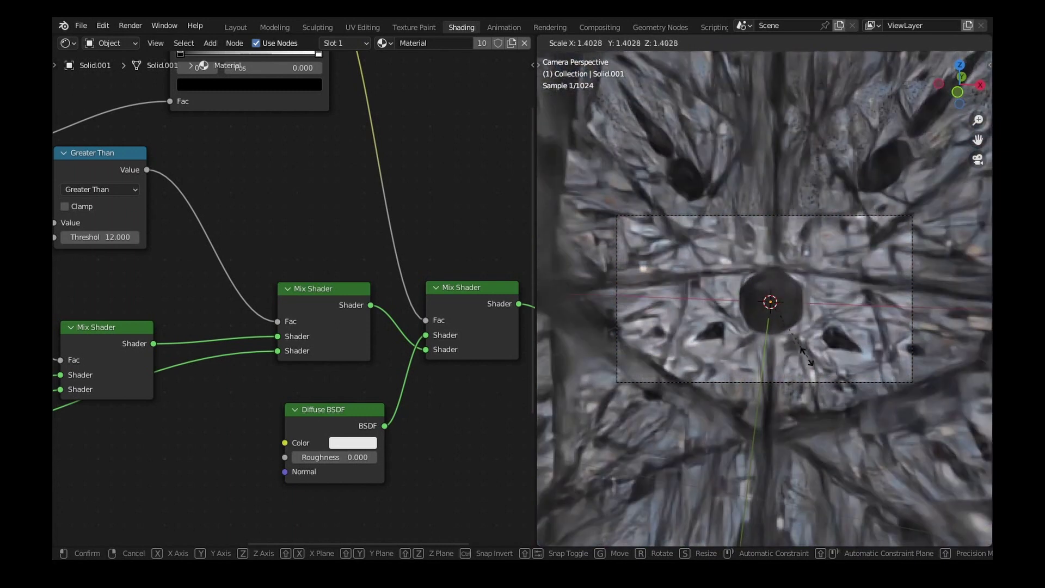
click(756, 342)
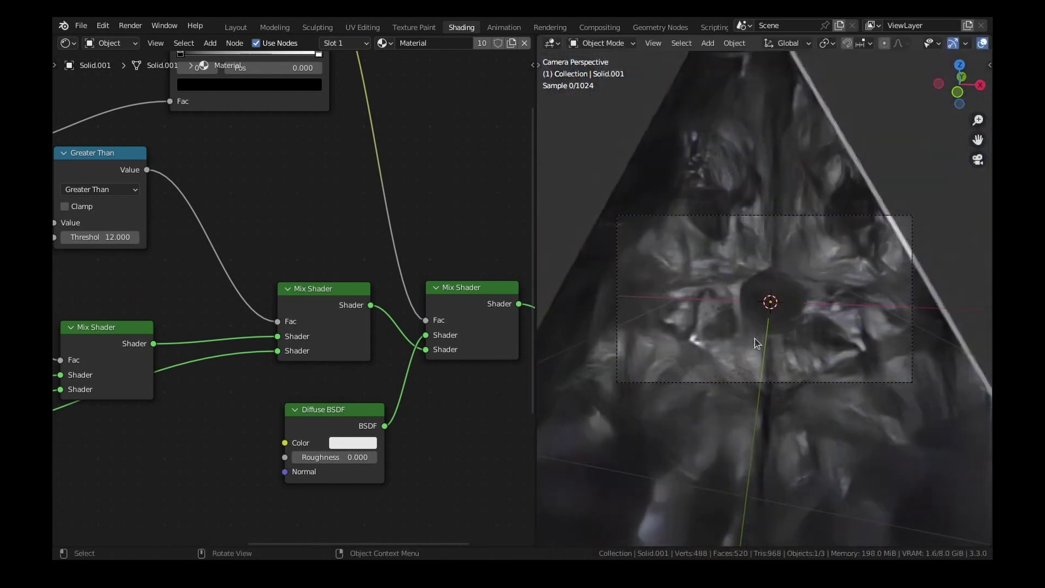
Try swapping the last Mix Shader's two shader inputs with the solid rescaled, and restore their original order.
scroll(447, 351, up, 2)
drag(457, 351, 462, 365)
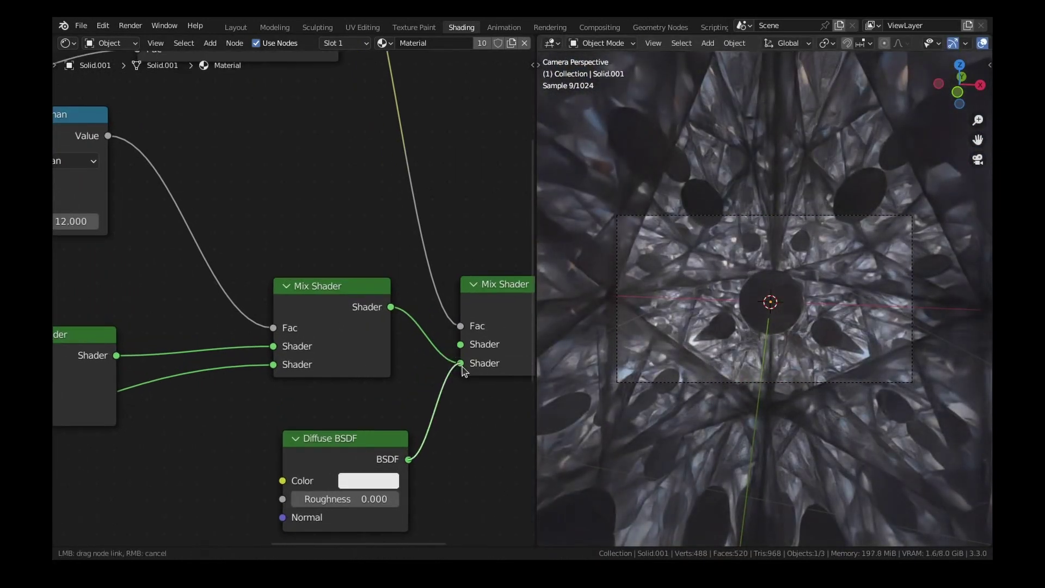
key(s)
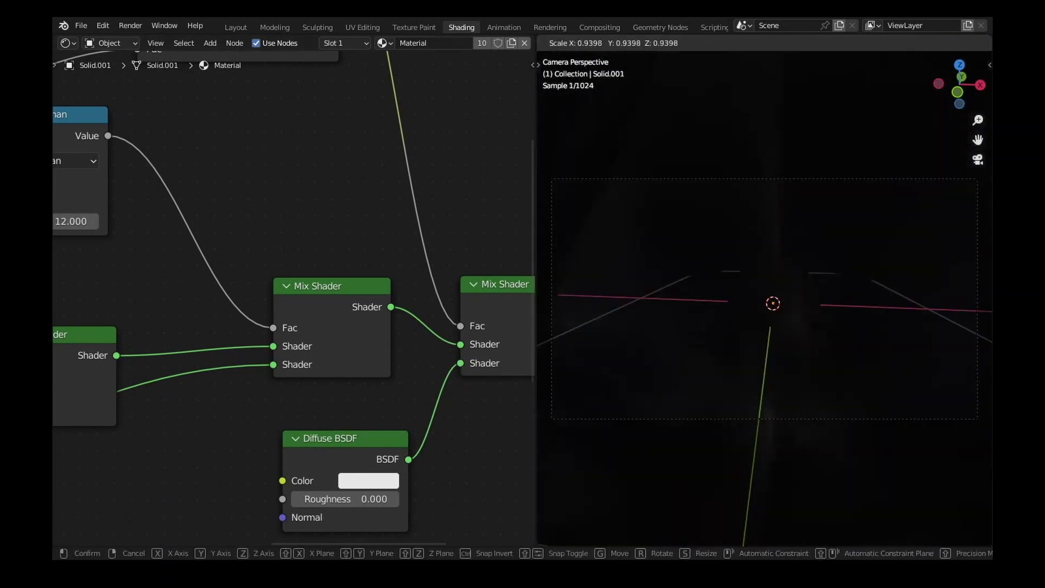
click(827, 328)
scroll(446, 362, up, 1)
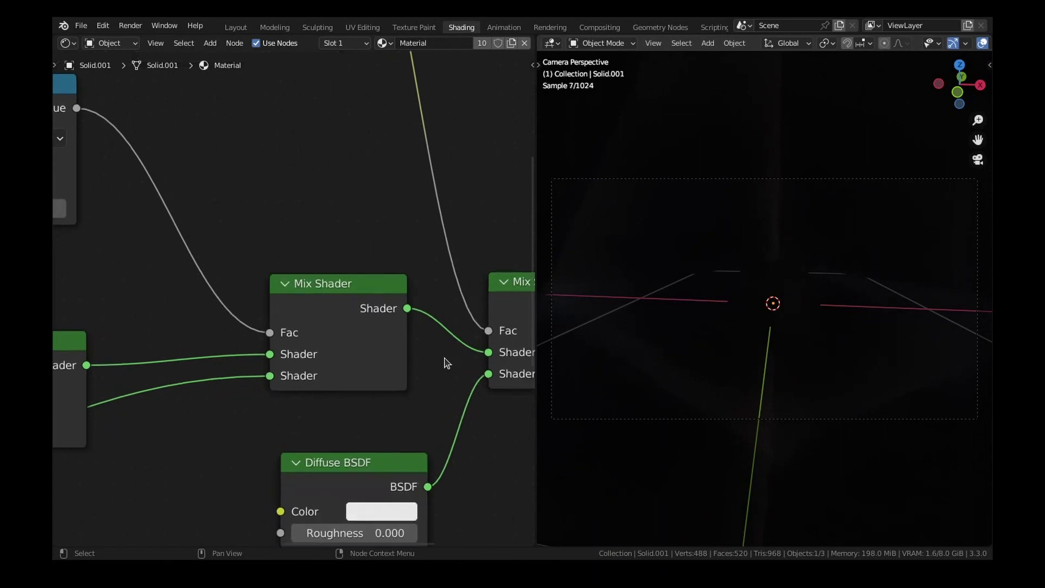
drag(491, 373, 490, 373)
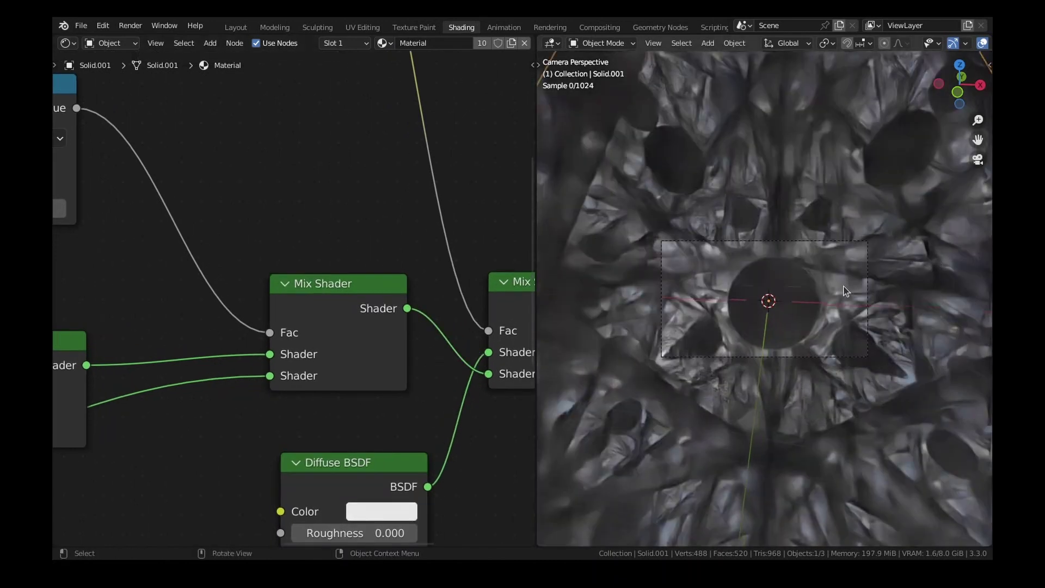
Set the Diffuse BSDF's color to a saturated red.
scroll(456, 481, down, 1)
click(390, 482)
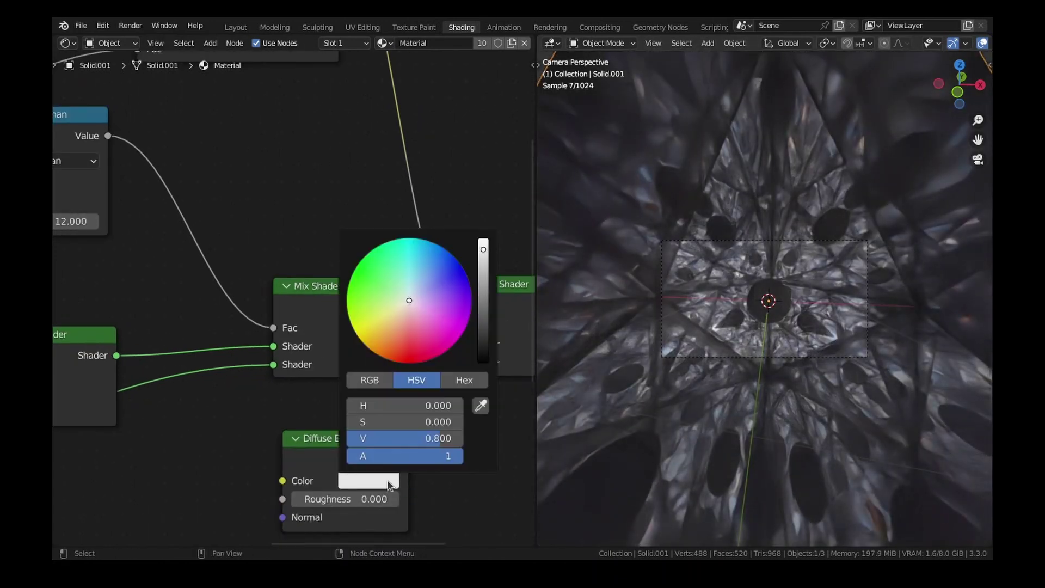
click(418, 361)
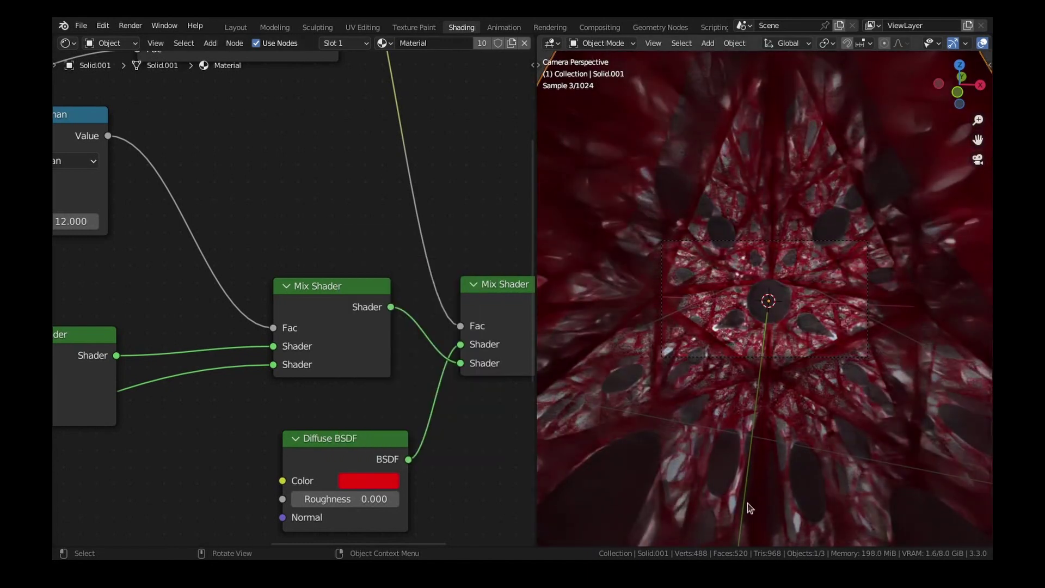
Examine the red-tinted reflections through the camera, from outside the solid and close up from above.
scroll(866, 330, up, 4)
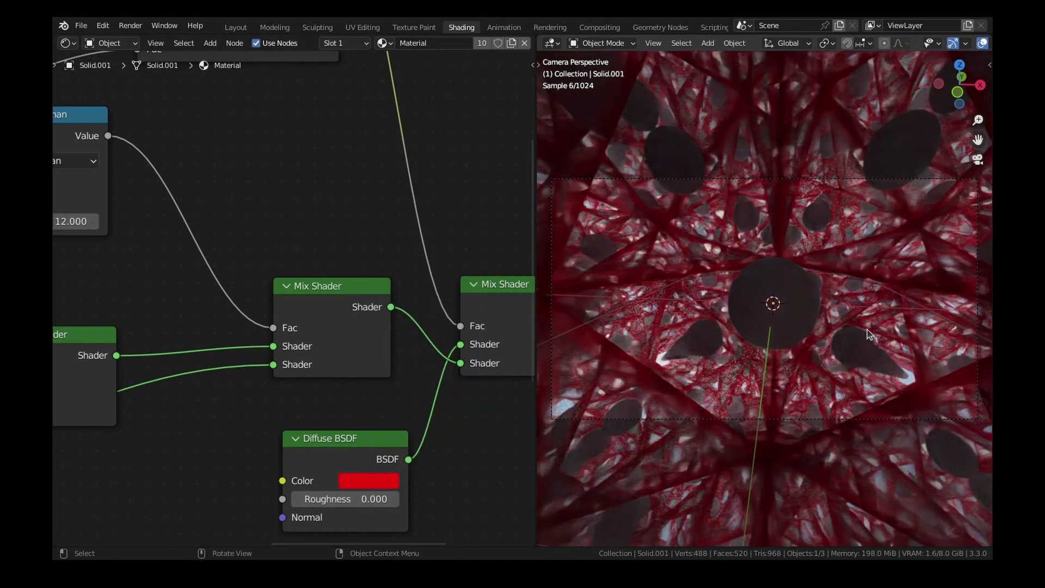
scroll(866, 328, up, 4)
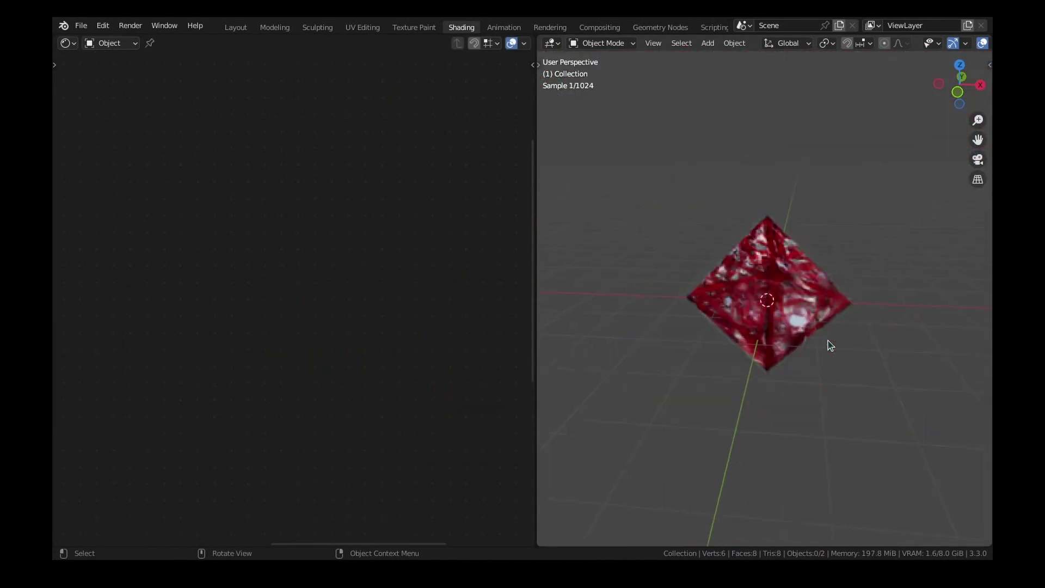
middle_drag(825, 348, 828, 423)
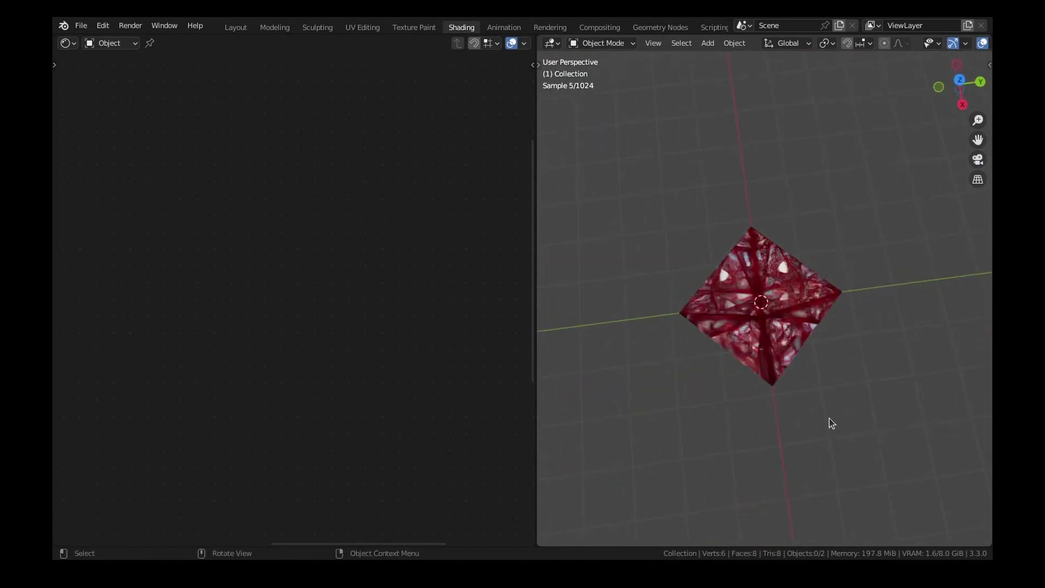
scroll(827, 418, up, 5)
scroll(828, 416, up, 5)
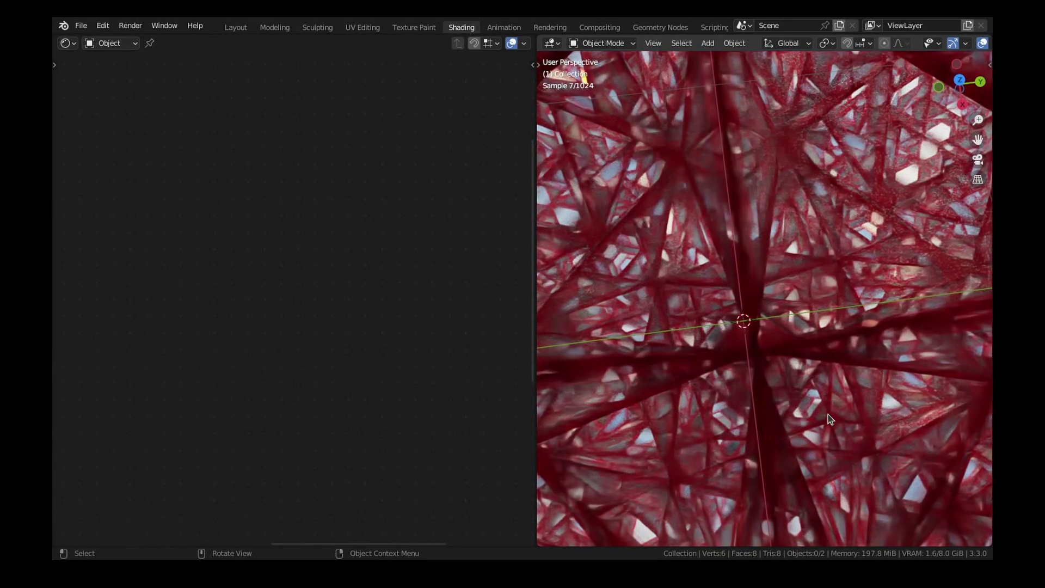
scroll(828, 414, up, 4)
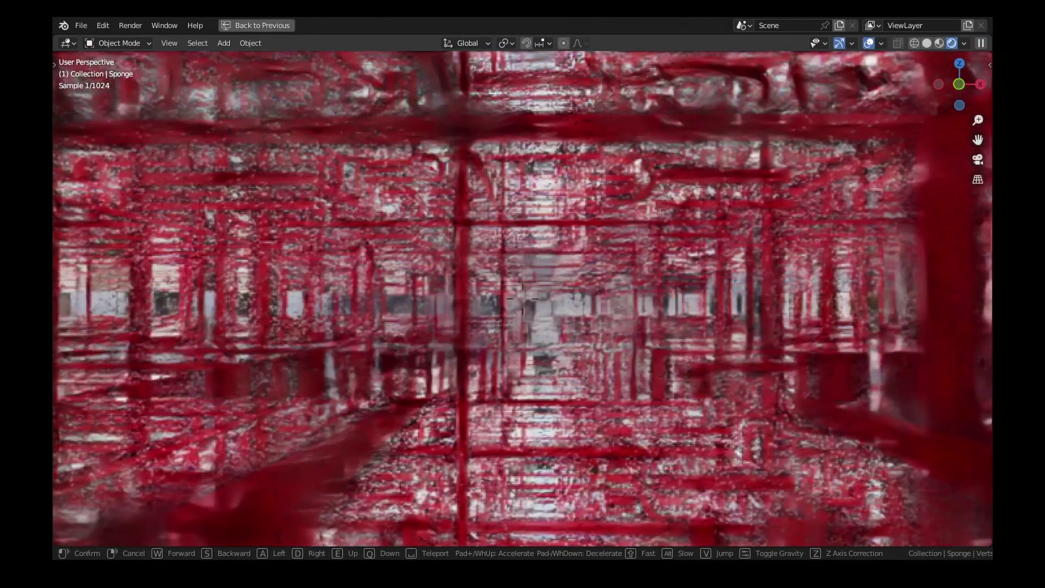
Walk through the interior of the mirrored sponge to examine its red-tinted reflections from different angles.
key(w)
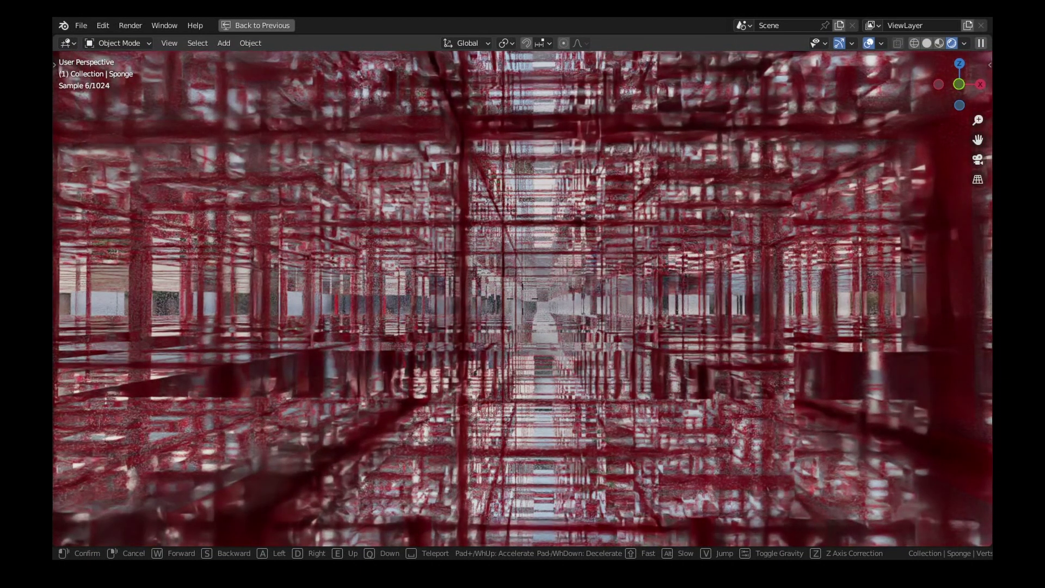
click(523, 298)
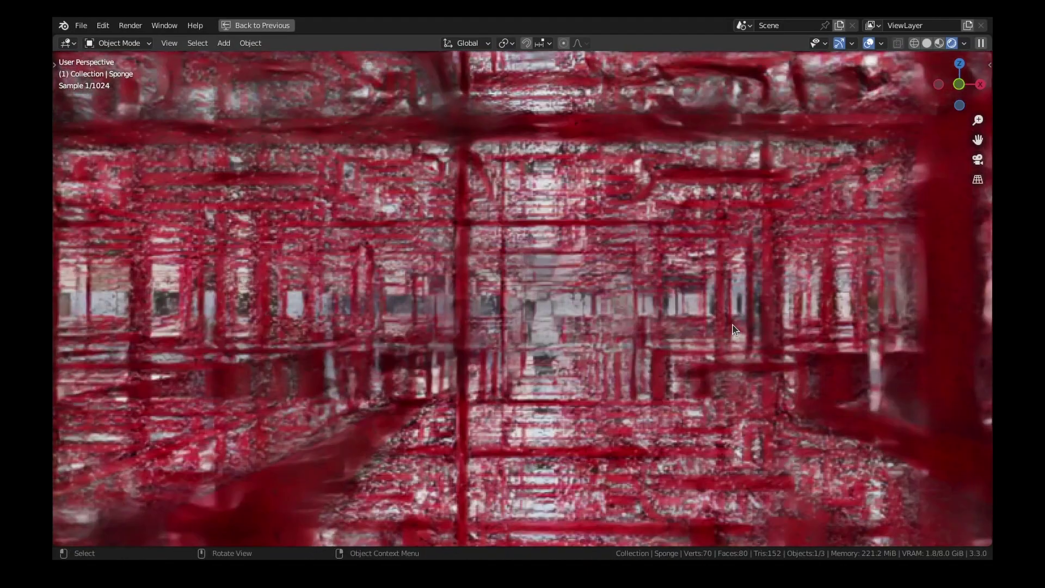
key(shift+grave)
key(w)
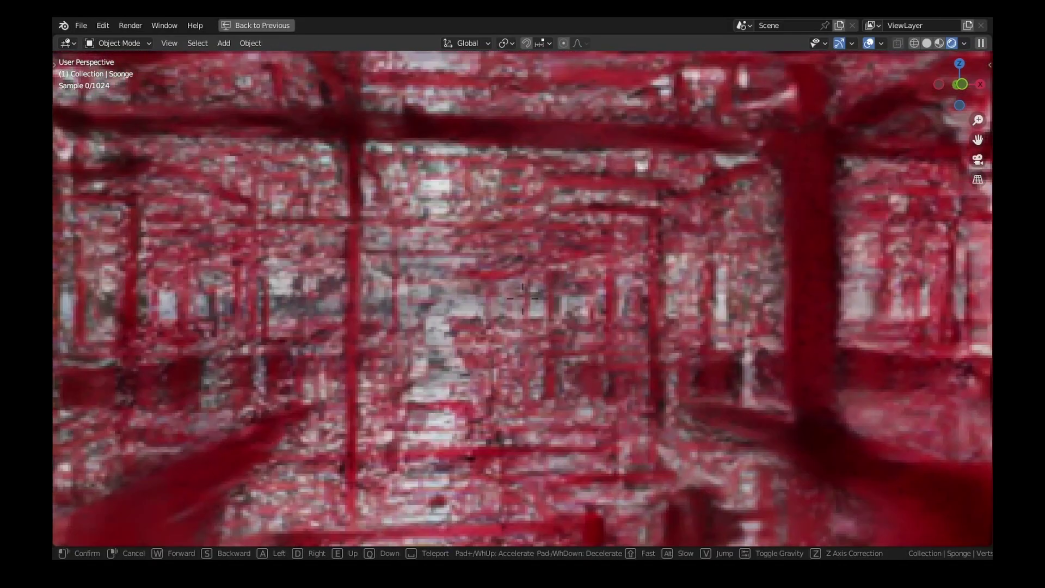
key(w)
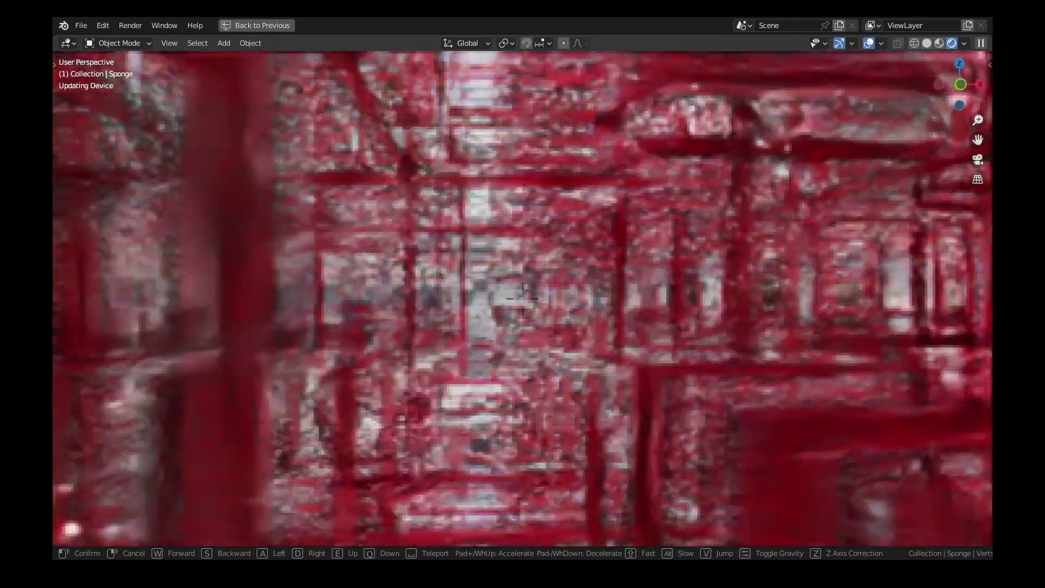
key(w)
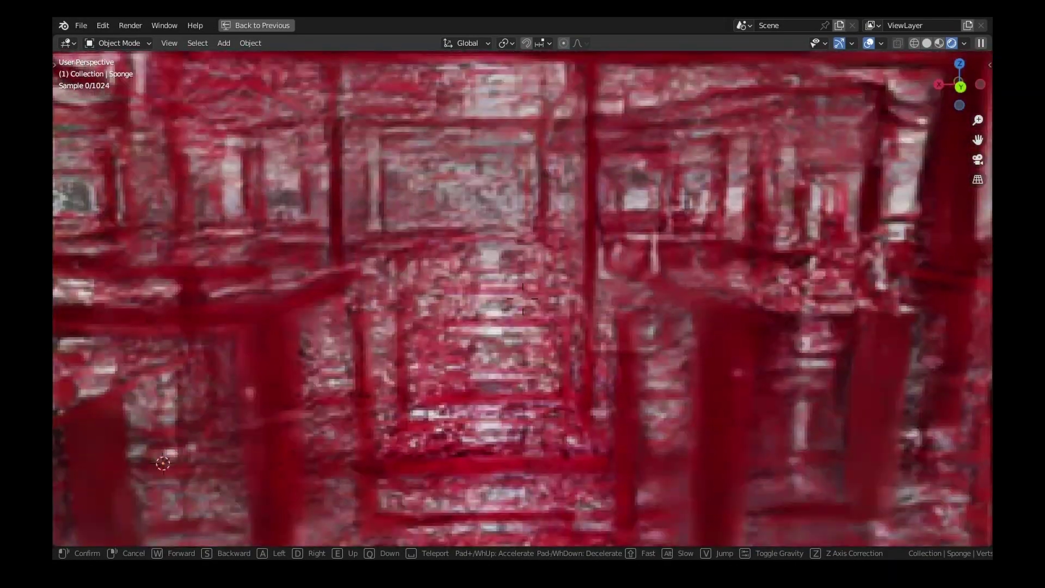
key(w)
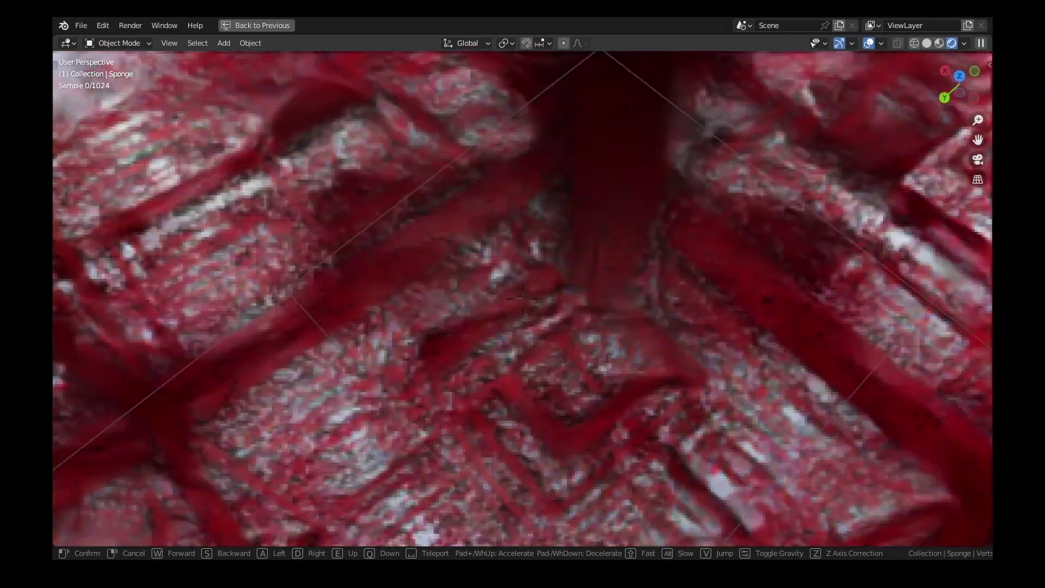
key(w)
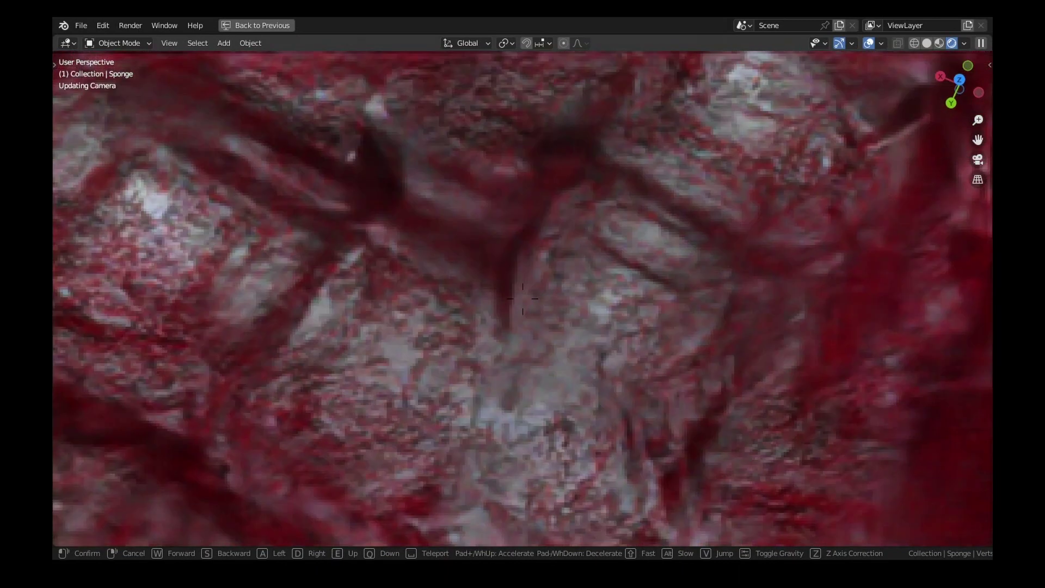
key(w)
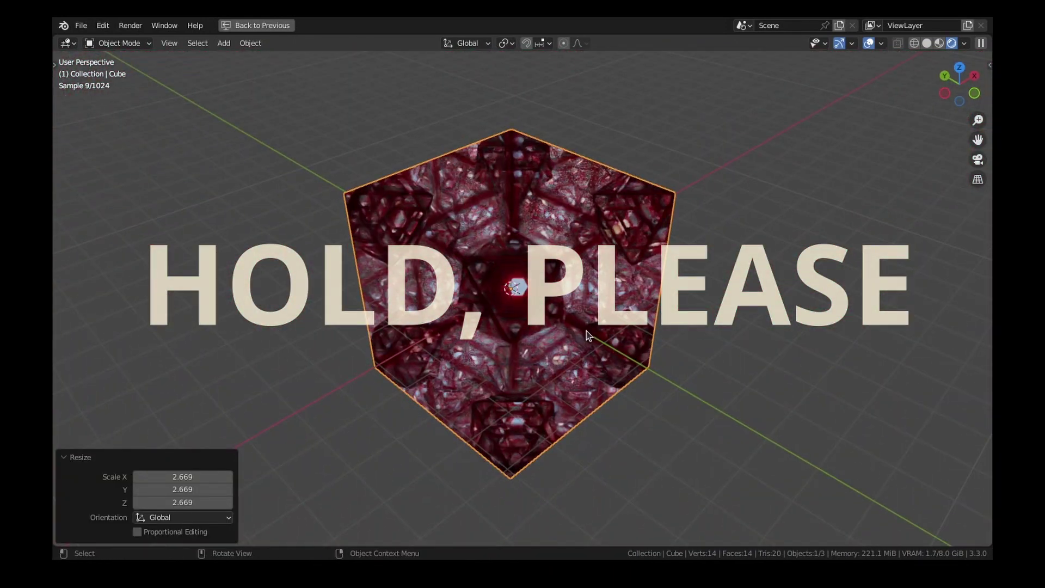
Add a camera, make it the active one, clear its rotation and move it up about 21 m along Z.
key(shift+a)
click(455, 436)
key(ctrl+KP_0)
key(alt+r)
key(g)
key(z)
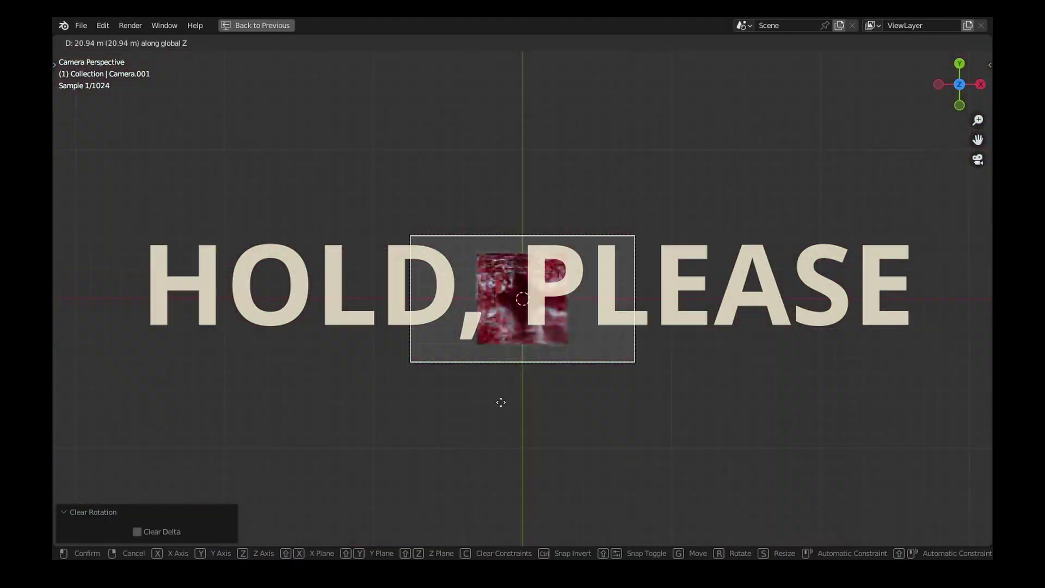
click(502, 401)
Rotate the camera 45° around the view axis and 45° about its local X axis.
scroll(598, 339, up, 4)
text(r45)
key(Return)
key(x)
key(x)
text(45)
key(Return)
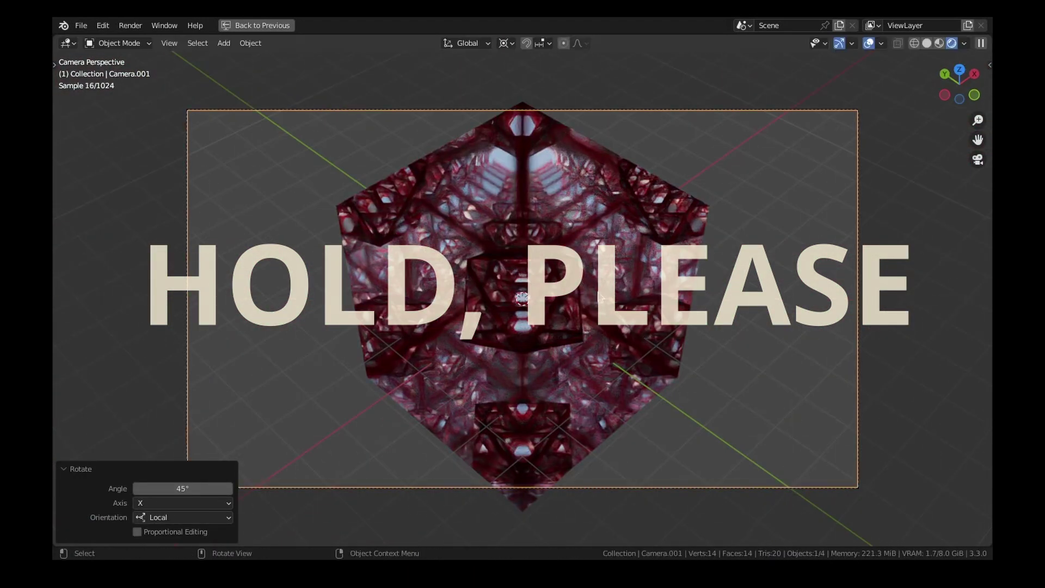
Move the camera along its local Z axis to reframe the cube.
key(g)
key(z)
key(z)
click(586, 376)
Rotate the camera twice by 45° about its local X axis to view the cube from below.
key(r)
key(x)
key(x)
text(45)
key(Return)
key(r)
key(x)
key(x)
key(minus)
key(4)
key(5)
key(Return)
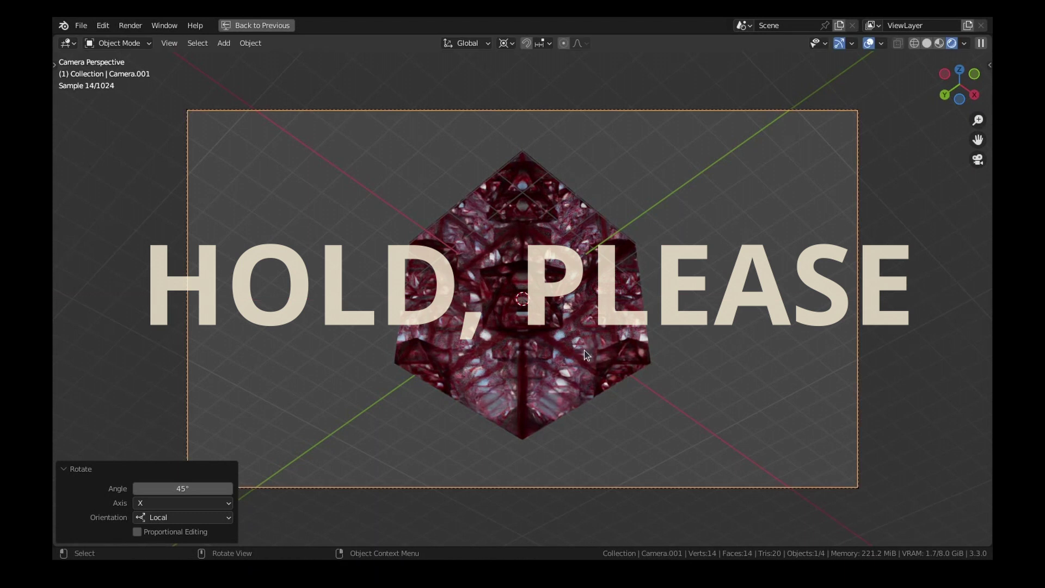
Add a cylinder at the scene's center and scale it up by 5.526.
scroll(583, 351, up, 2)
key(shift+a)
click(652, 223)
scroll(583, 313, down, 4)
key(s)
click(856, 313)
Rotate the cylinder -45° about the X axis and -45° about the Z axis.
text(rx-45)
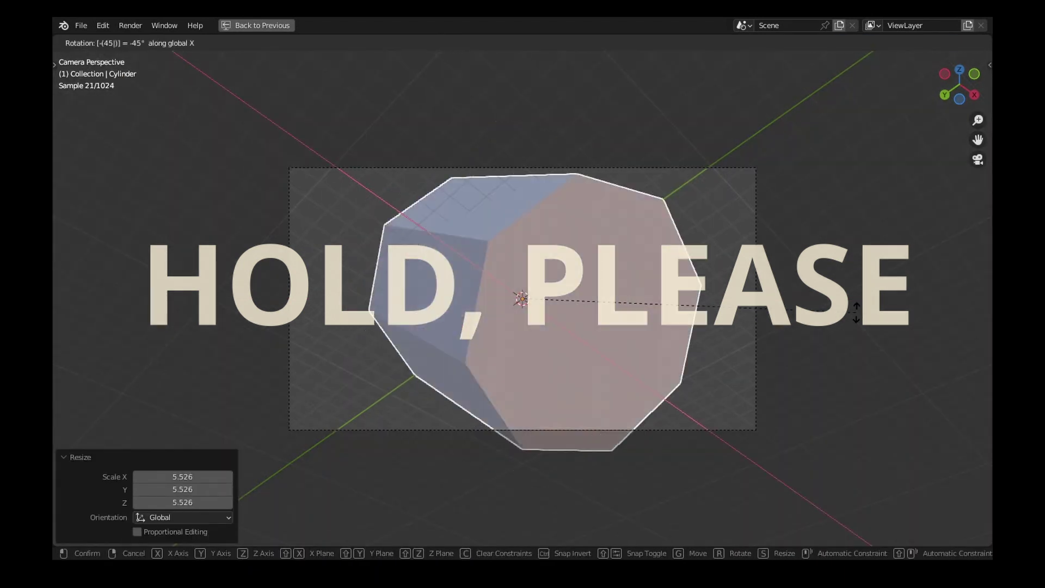
key(Return)
text(rz-45)
key(Return)
Stretch the cylinder by 8.272 along its local Z axis and bring back the shader node editor beside the viewport.
key(s)
key(z)
key(z)
click(555, 168)
key(ctrl+space)
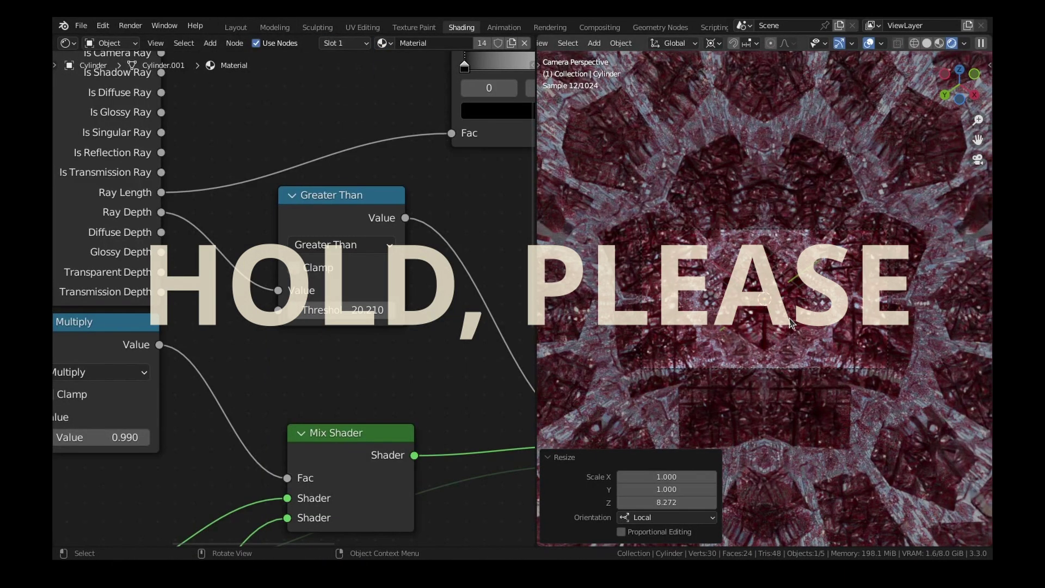